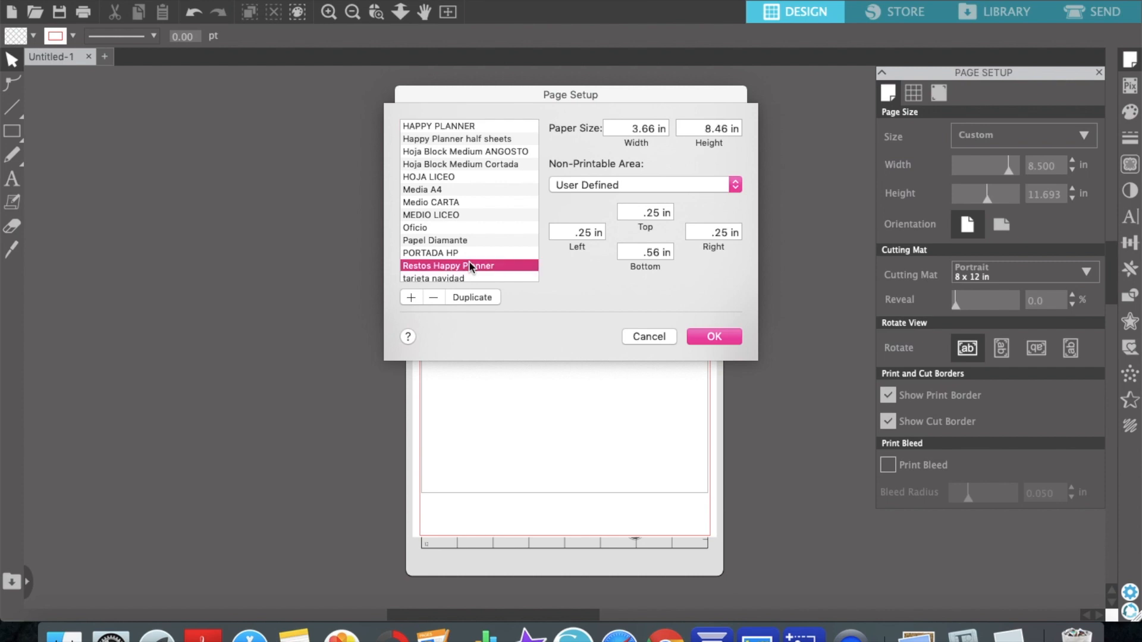
# Add a new custom paper size and name it "Semana de papel".
pyautogui.click(410, 298)
pyautogui.scroll(-4, 458, 205)
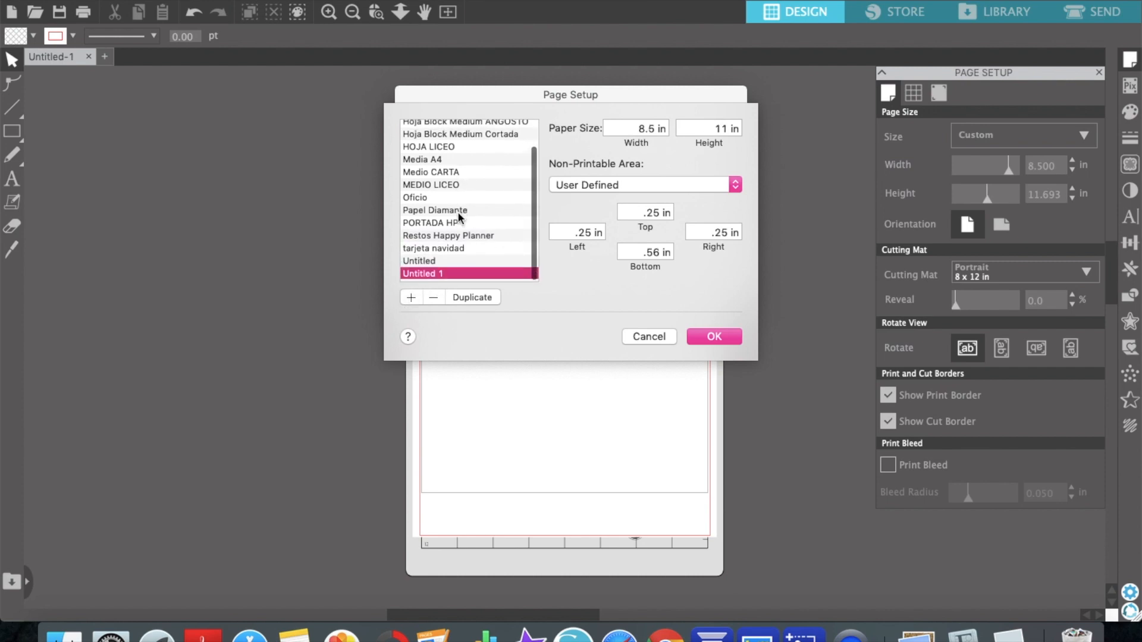
pyautogui.click(436, 274)
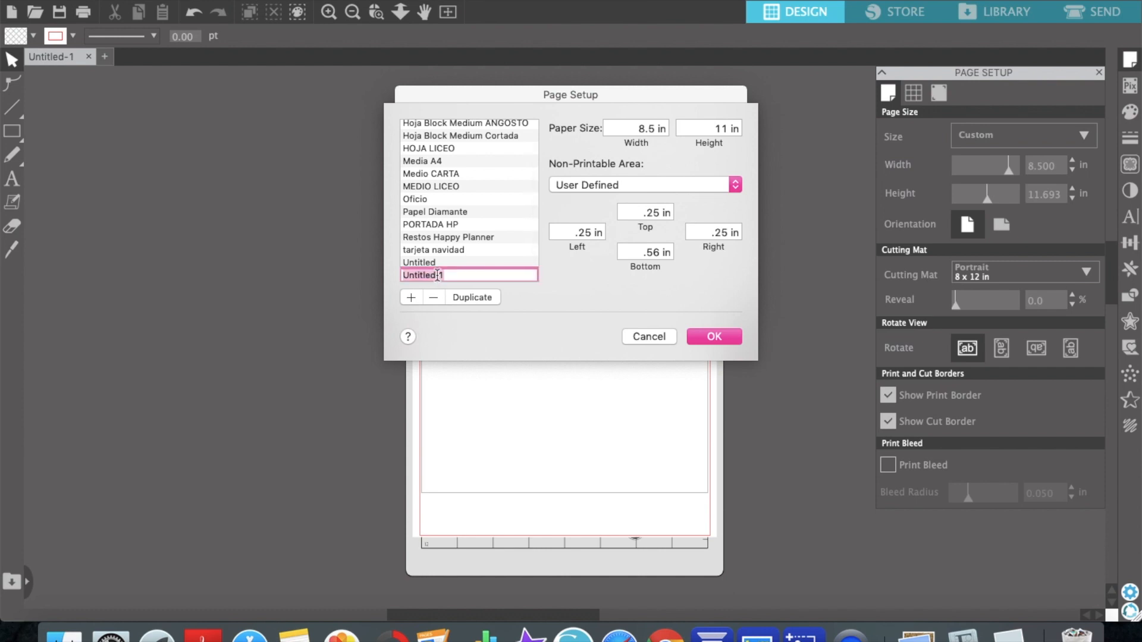
pyautogui.write('Semana')
pyautogui.write(' e')
pyautogui.press('BackSpace')
pyautogui.press('BackSpace')
pyautogui.write('de papel')
# Set the "Semana de papel" paper size to 7 in wide by 9.25 in high and accept the page setup.
pyautogui.click(638, 127)
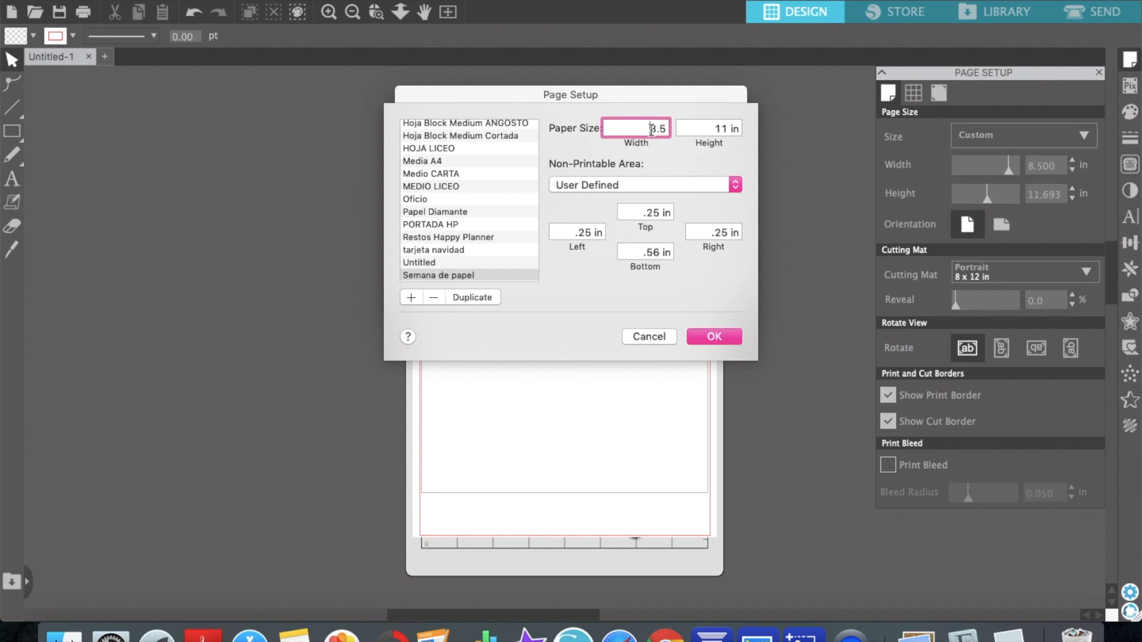
pyautogui.moveTo(645, 129); pyautogui.dragTo(679, 127)
pyautogui.write('7')
pyautogui.press('Tab')
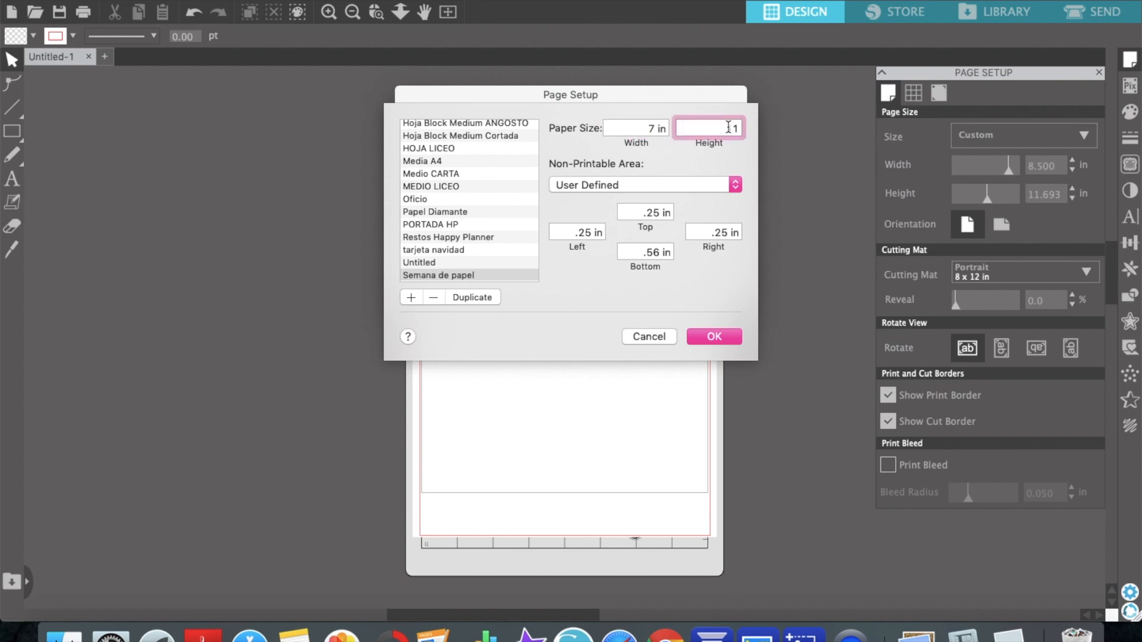
pyautogui.write('9.25')
pyautogui.click(712, 337)
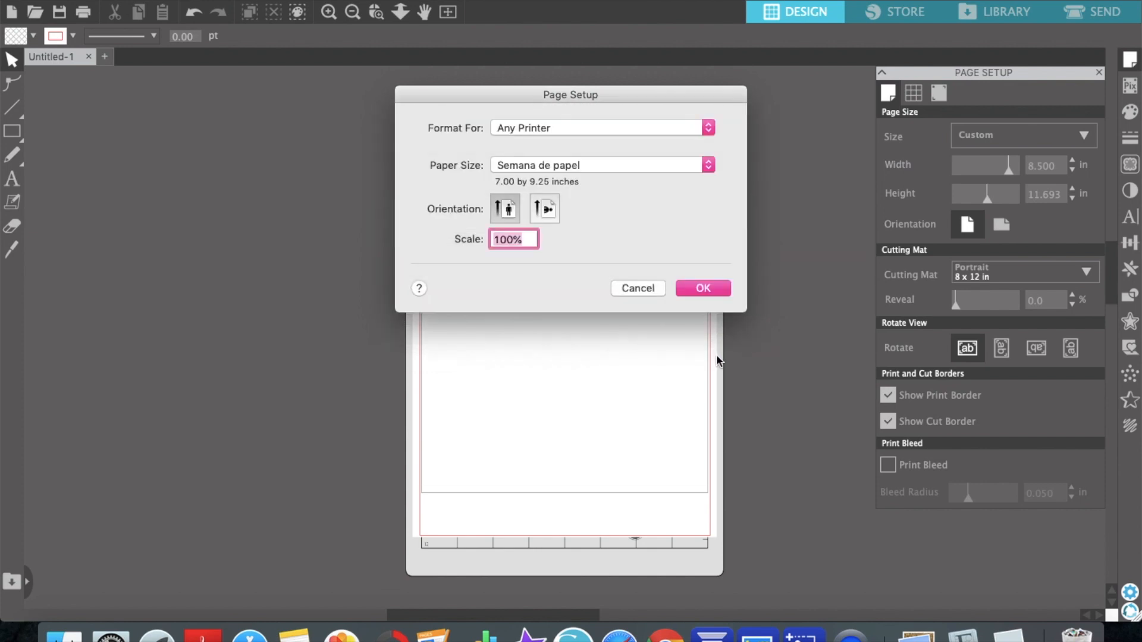
pyautogui.click(720, 285)
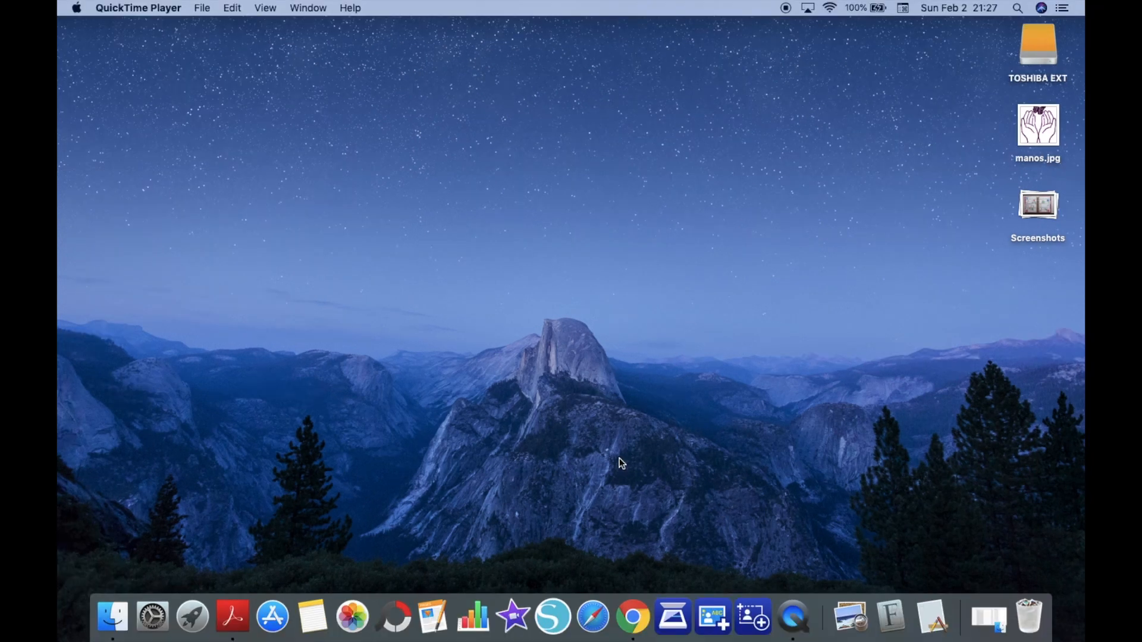
# Switch to Pages, create a new document from the Blank template and show it in full screen.
pyautogui.click(445, 614)
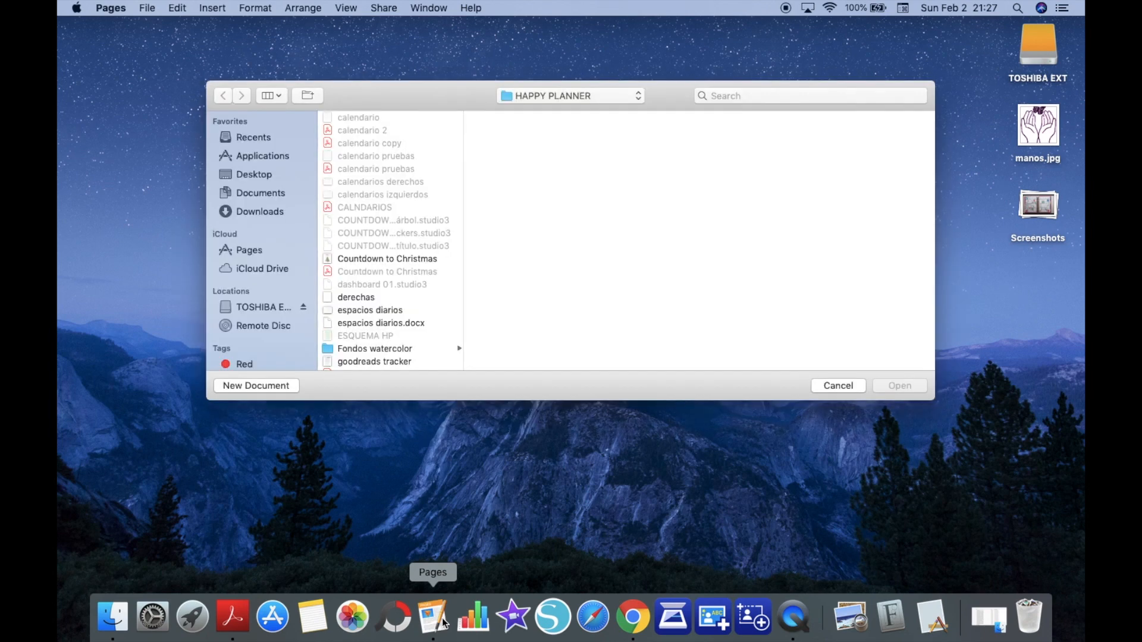
pyautogui.click(273, 385)
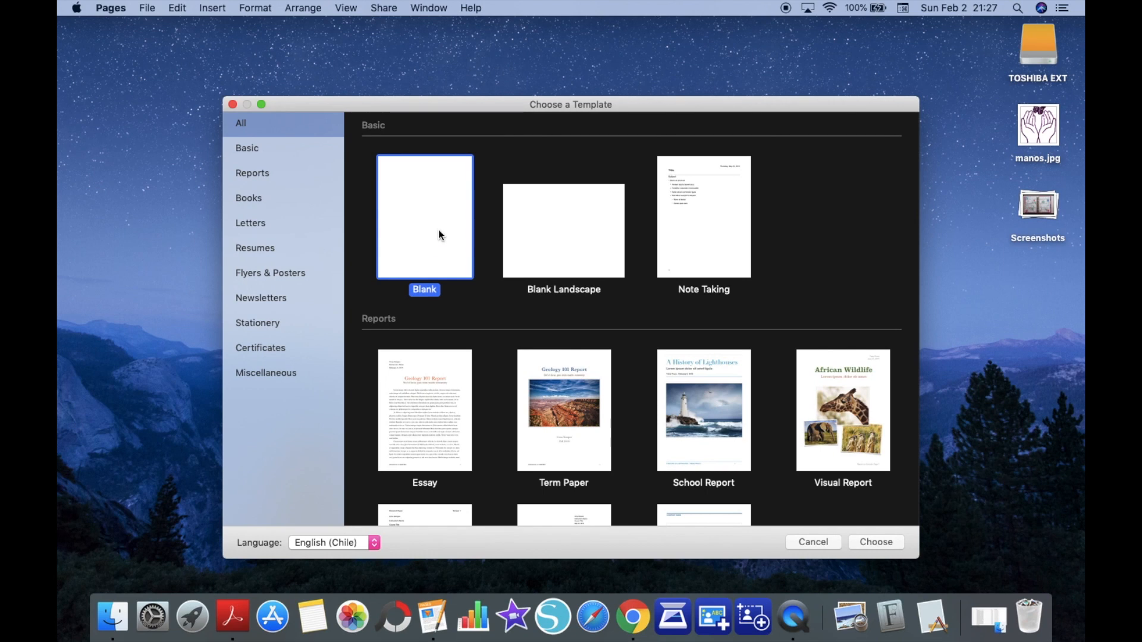
pyautogui.doubleClick(438, 232)
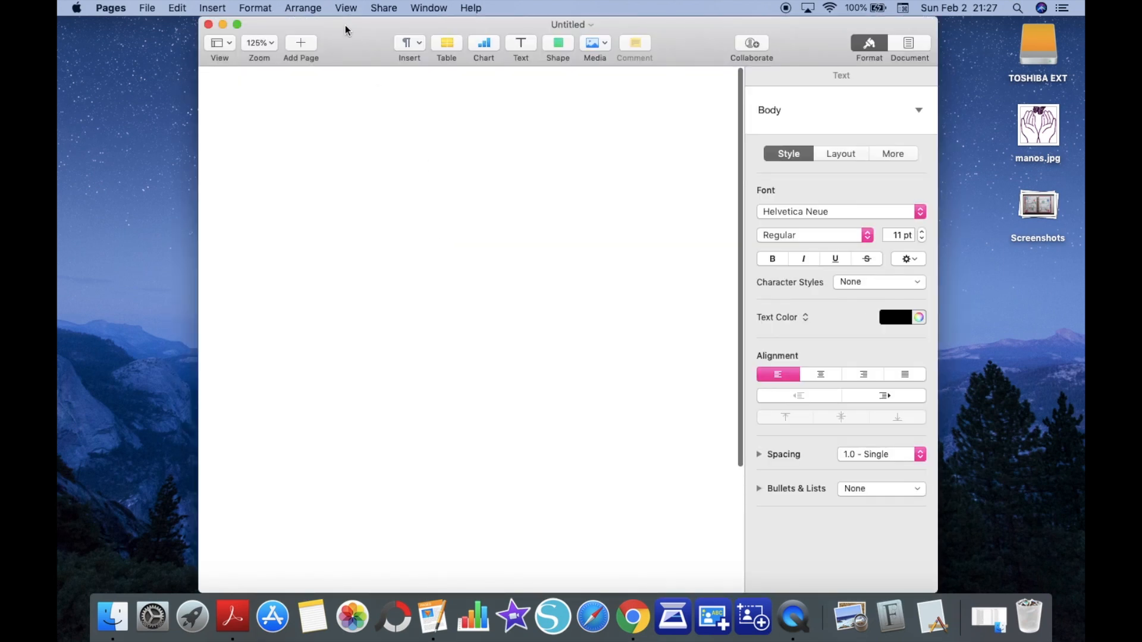
pyautogui.click(237, 23)
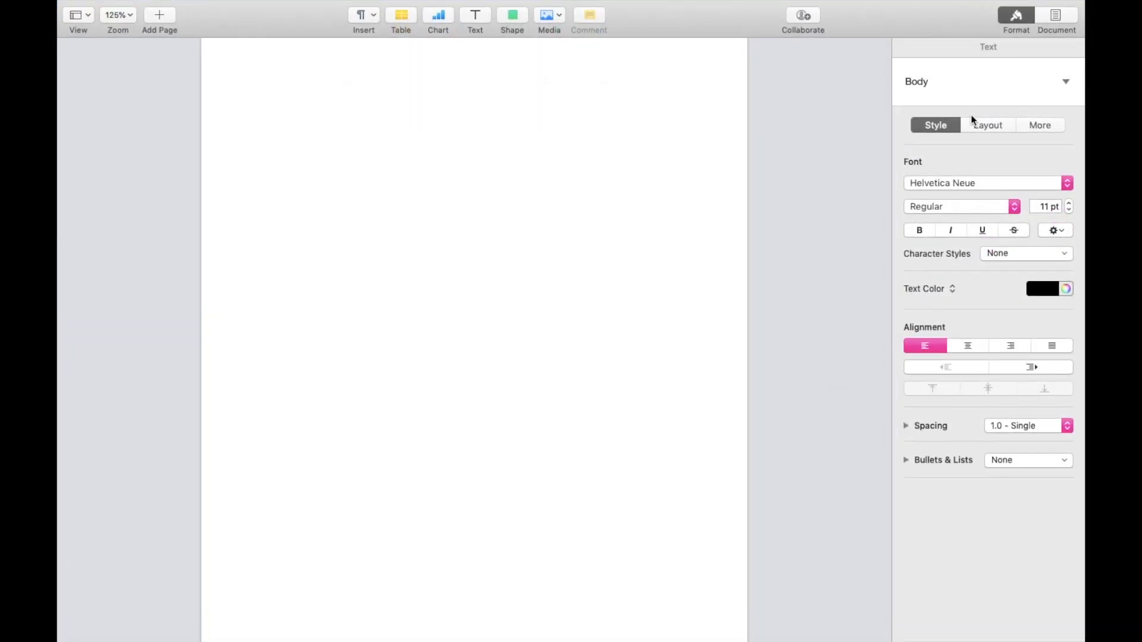
# Set the document's paper size to HAPPY PLANNER.
pyautogui.click(1064, 21)
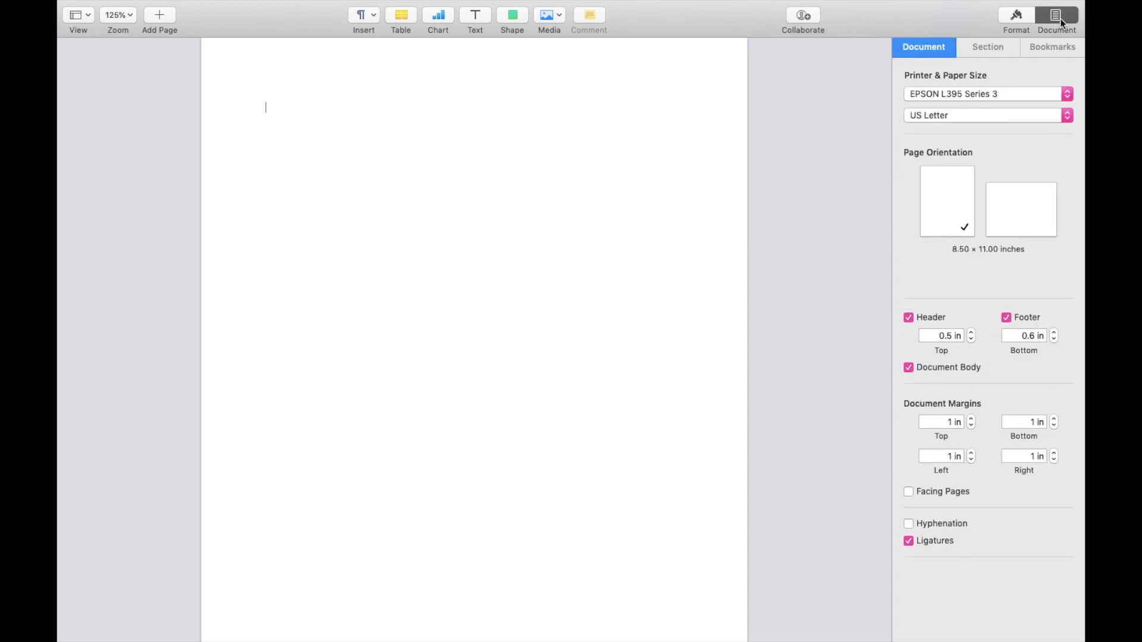
pyautogui.click(996, 114)
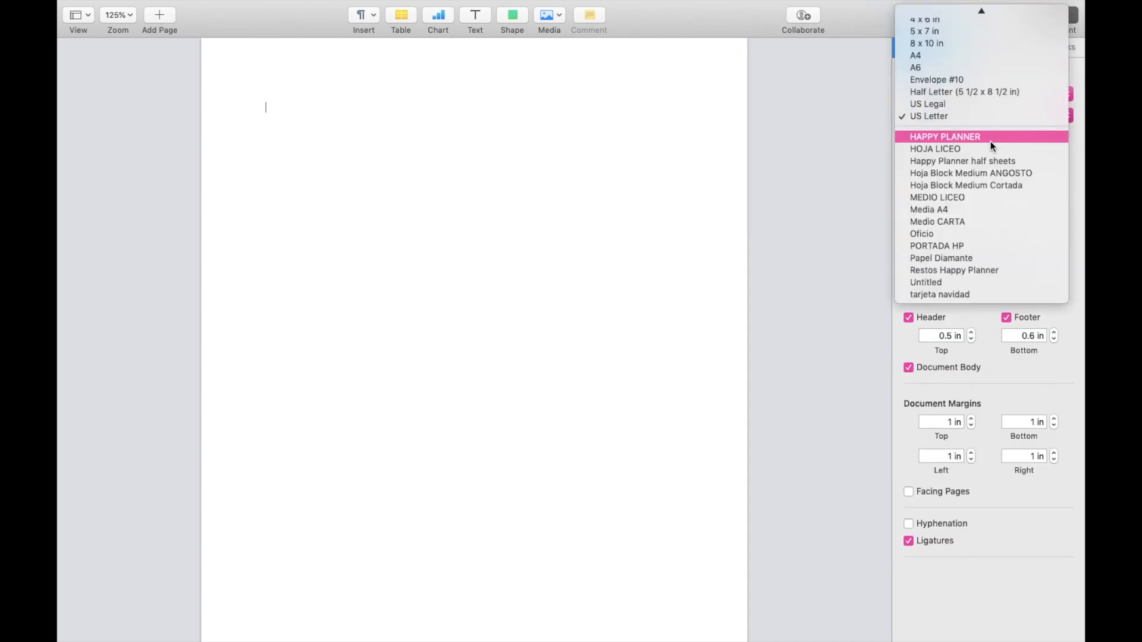
pyautogui.click(991, 141)
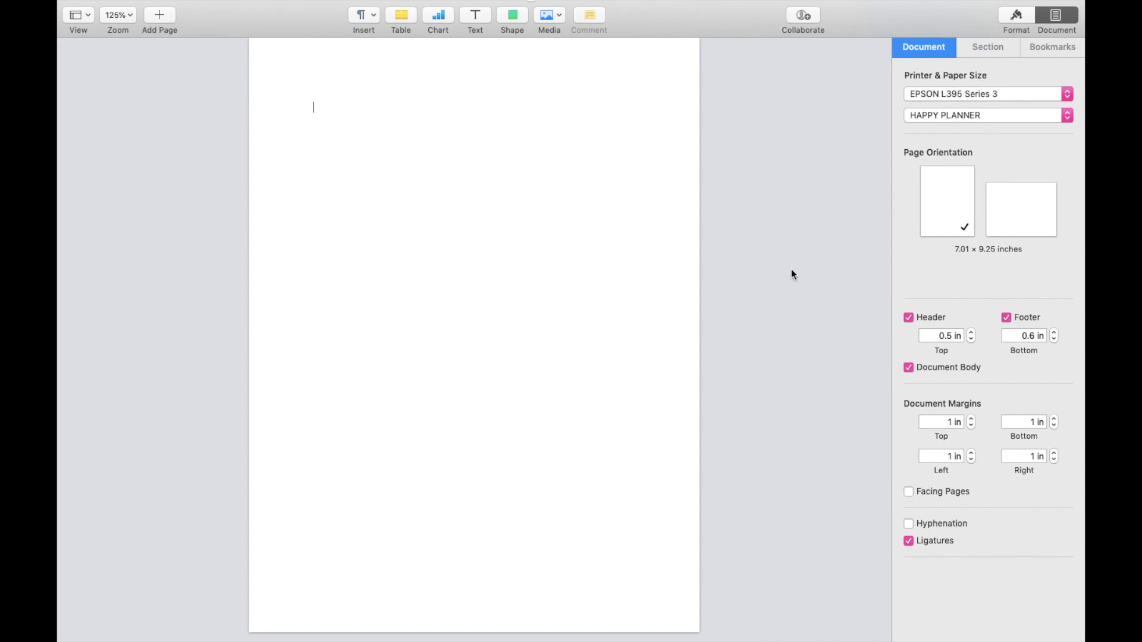
# Display the document as two pages side by side at 100% zoom.
pyautogui.click(116, 37)
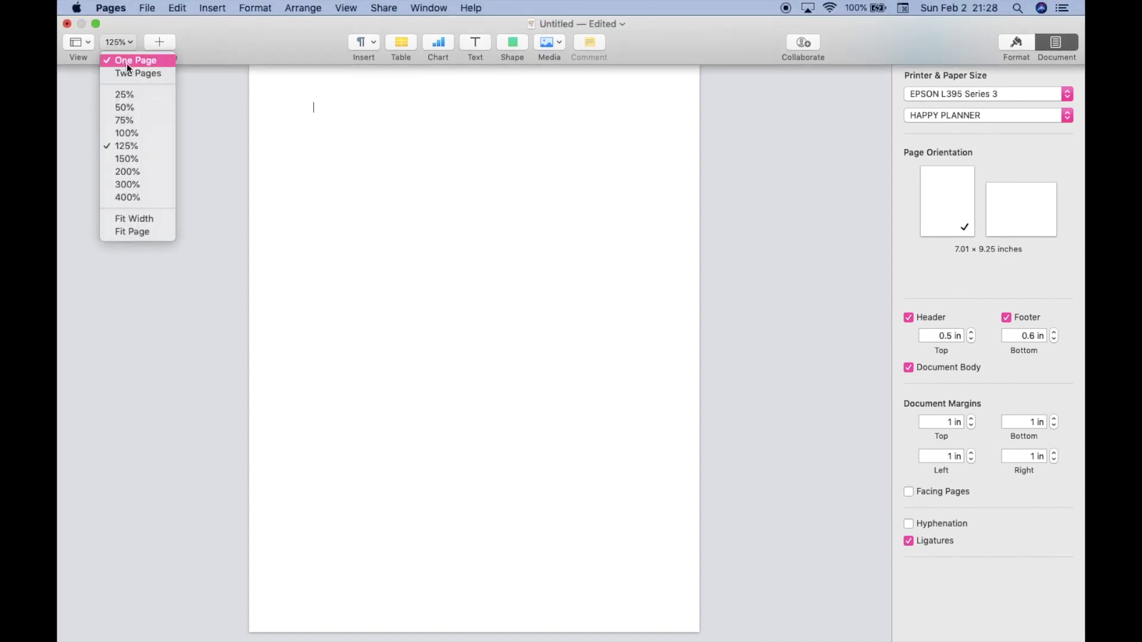
pyautogui.click(141, 131)
pyautogui.click(120, 16)
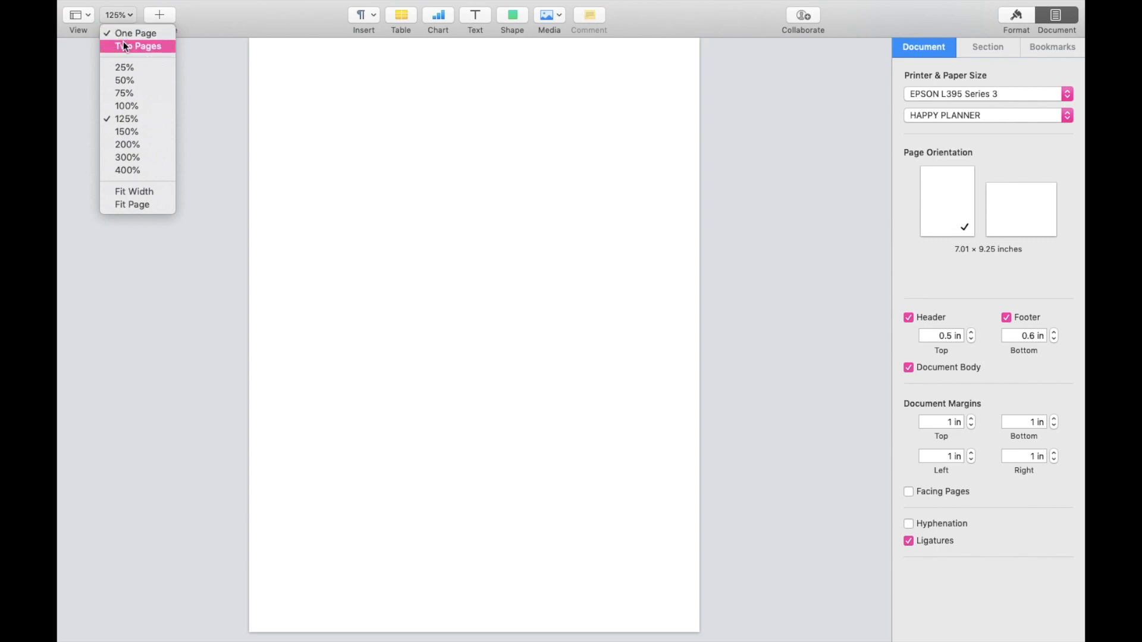
pyautogui.click(123, 45)
pyautogui.click(122, 16)
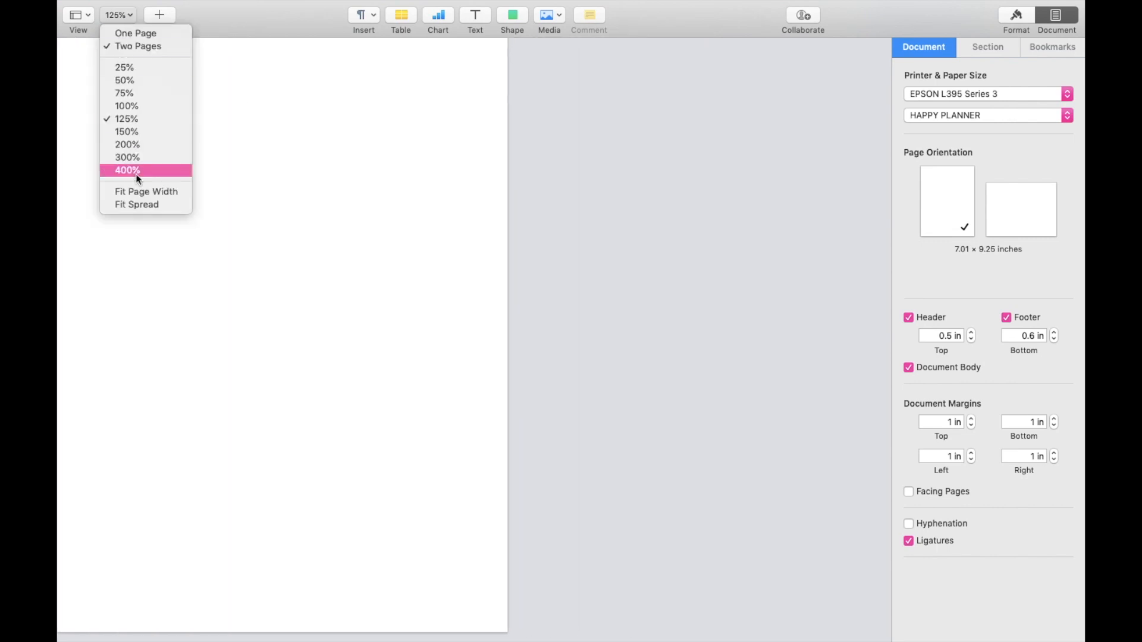
pyautogui.click(148, 106)
# Turn off the document's header and footer and enable facing pages.
pyautogui.click(910, 318)
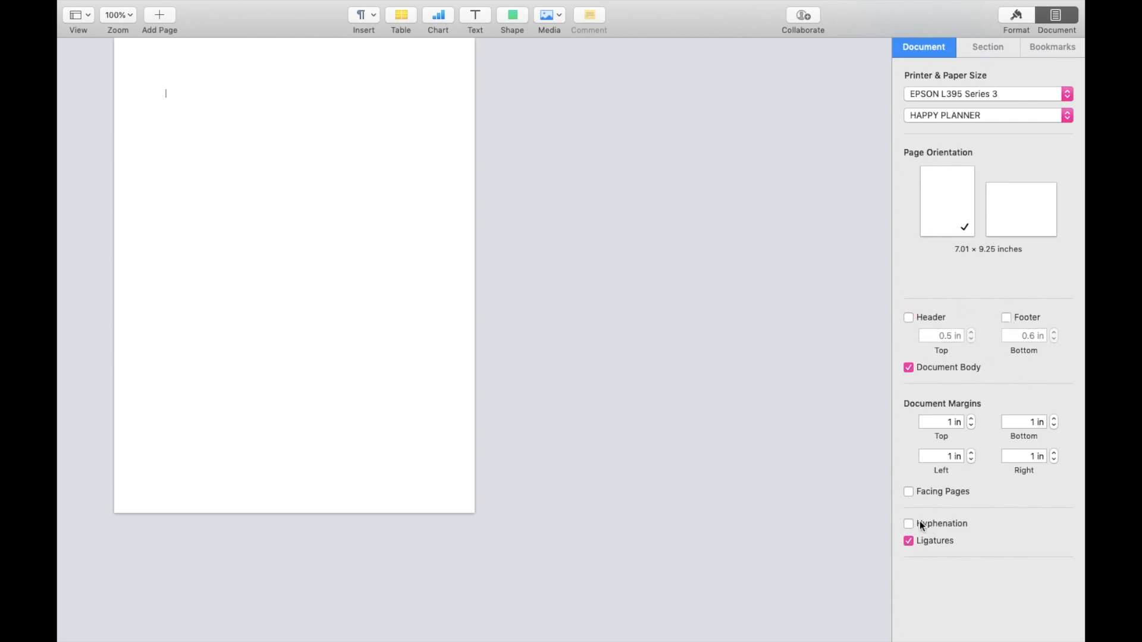
pyautogui.click(912, 494)
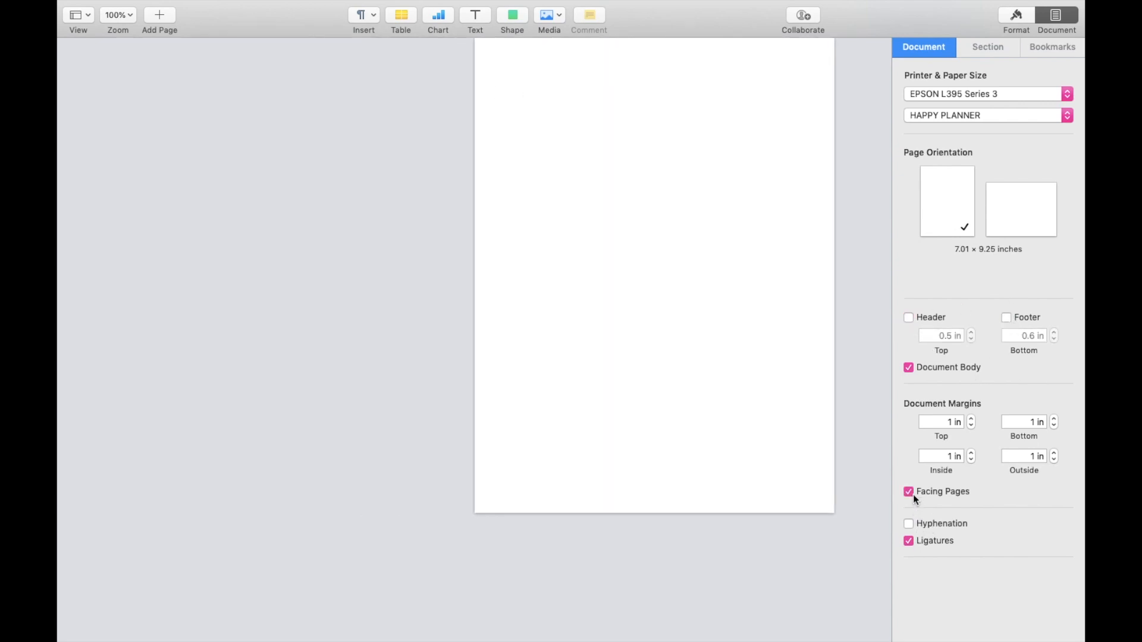
# Set the document margins to 0.25 in for top, bottom and outside, and 0.7 in for inside.
pyautogui.click(971, 426)
pyautogui.click(971, 426)
pyautogui.click(971, 425)
pyautogui.click(1054, 460)
pyautogui.click(1053, 460)
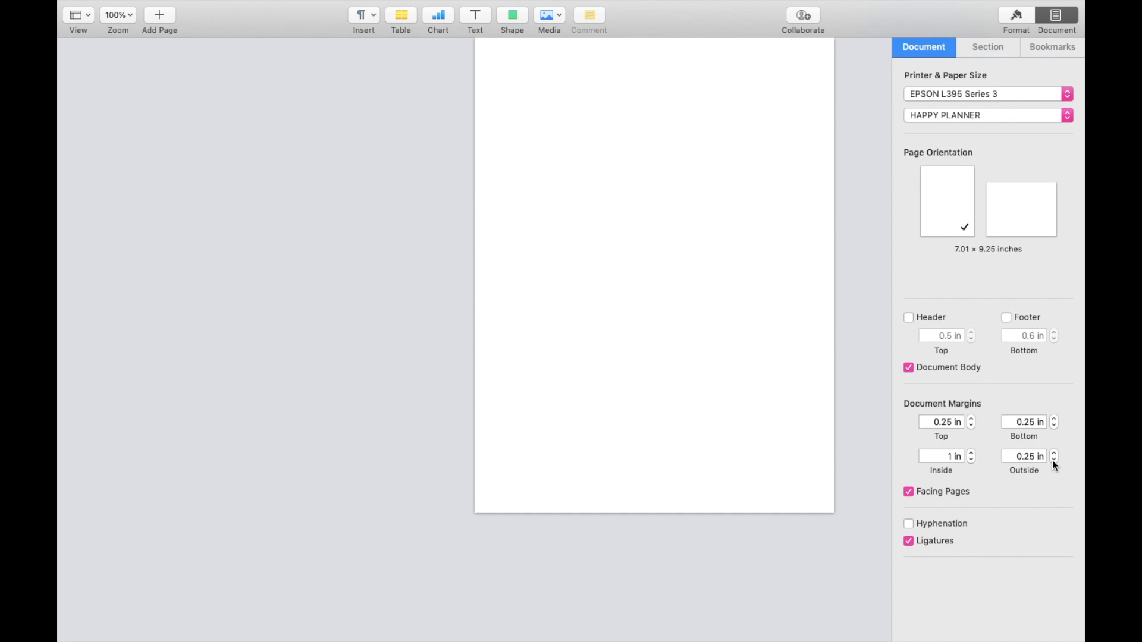
pyautogui.click(971, 460)
pyautogui.click(957, 458)
pyautogui.click(952, 457)
pyautogui.press('BackSpace')
pyautogui.press('Return')
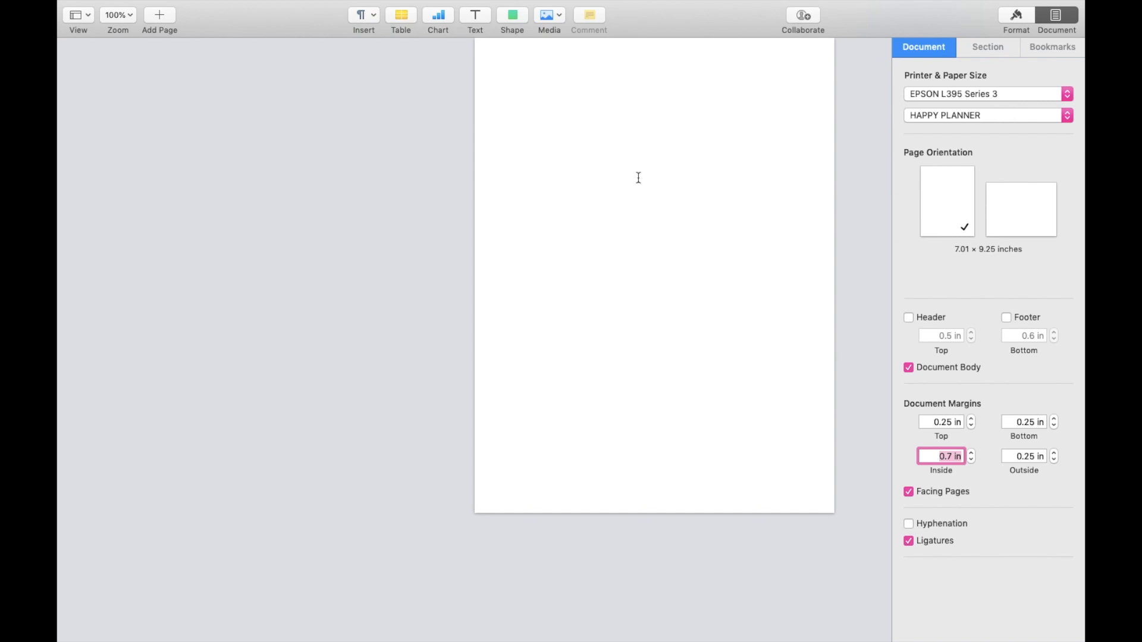
# Insert a page break at the start of the first page to add a second page.
pyautogui.click(539, 59)
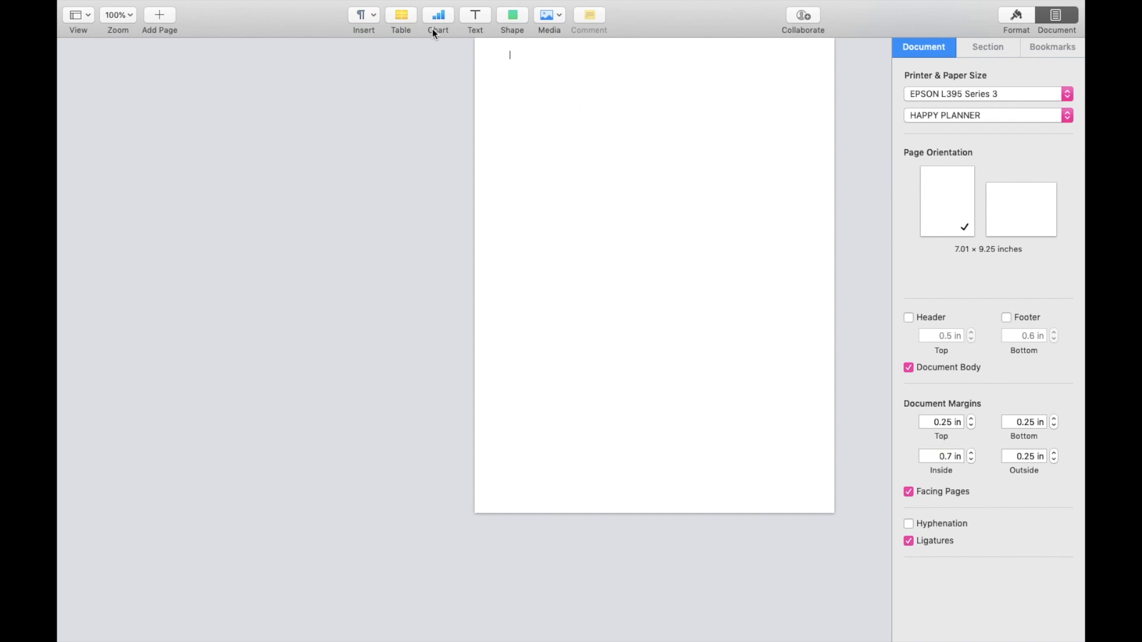
pyautogui.click(372, 18)
pyautogui.click(377, 32)
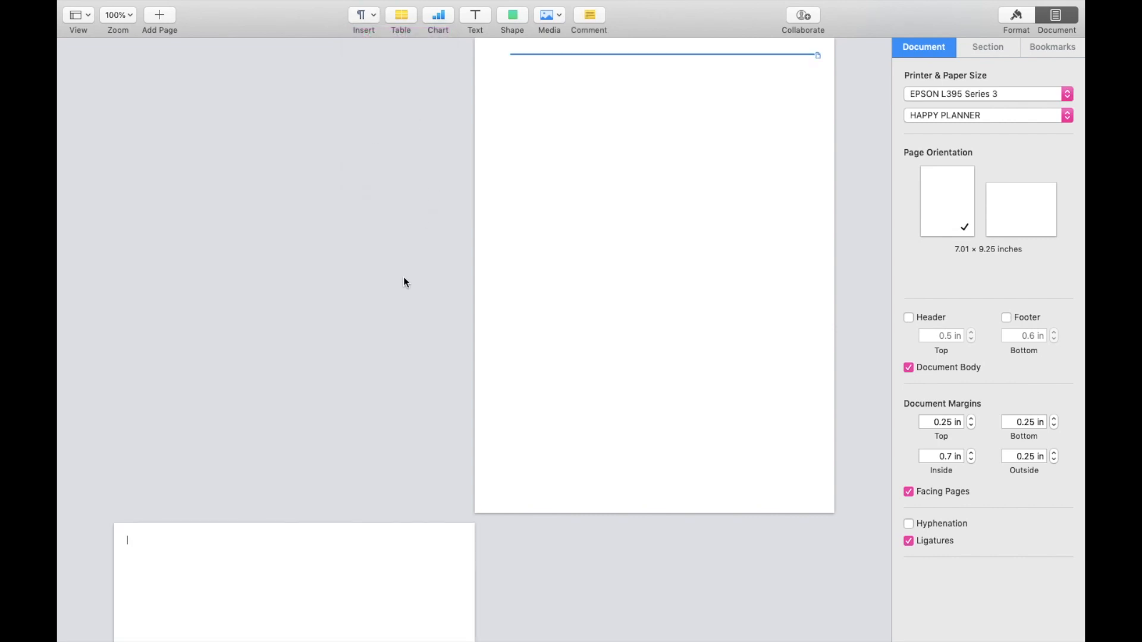
# Insert a plain table without headers on the second page, with five rows and three columns.
pyautogui.scroll(-6, 392, 461)
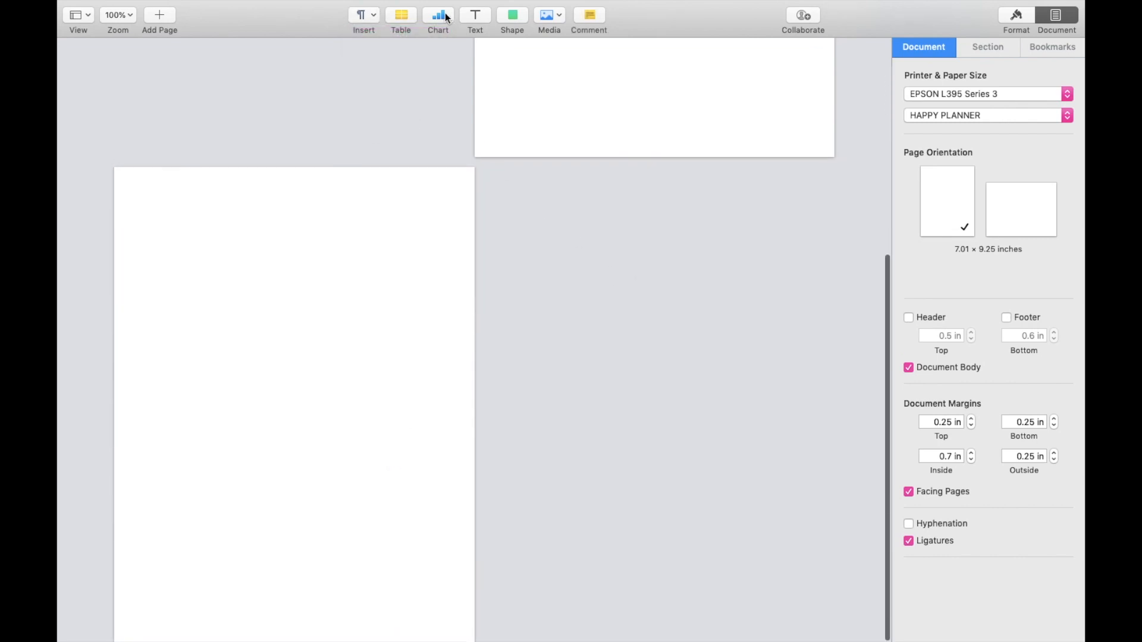
pyautogui.click(402, 17)
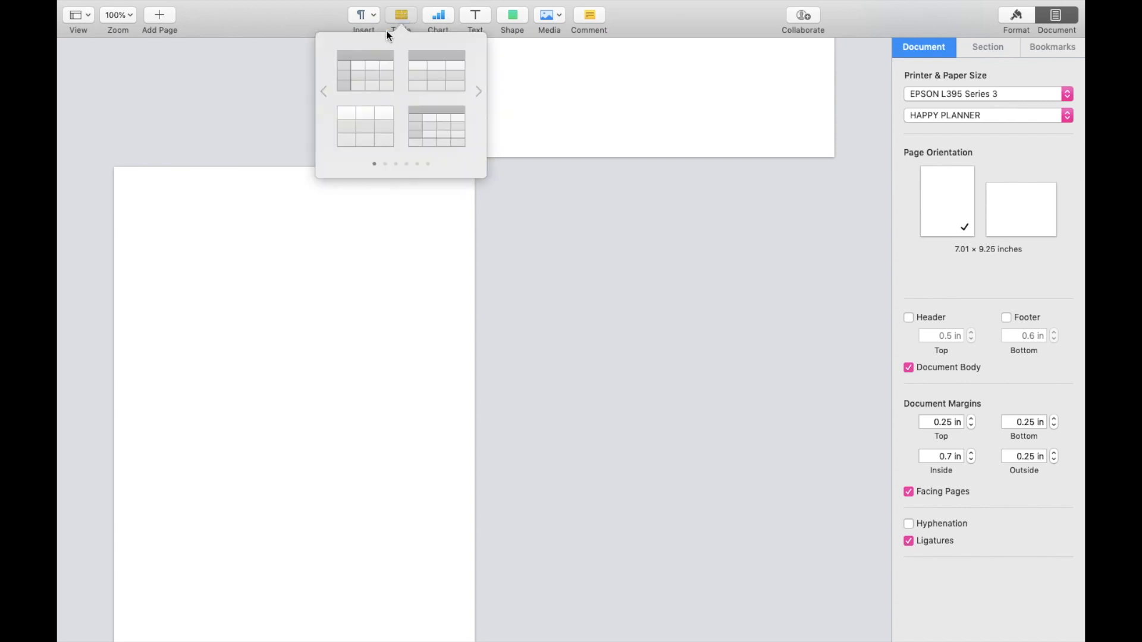
pyautogui.click(367, 121)
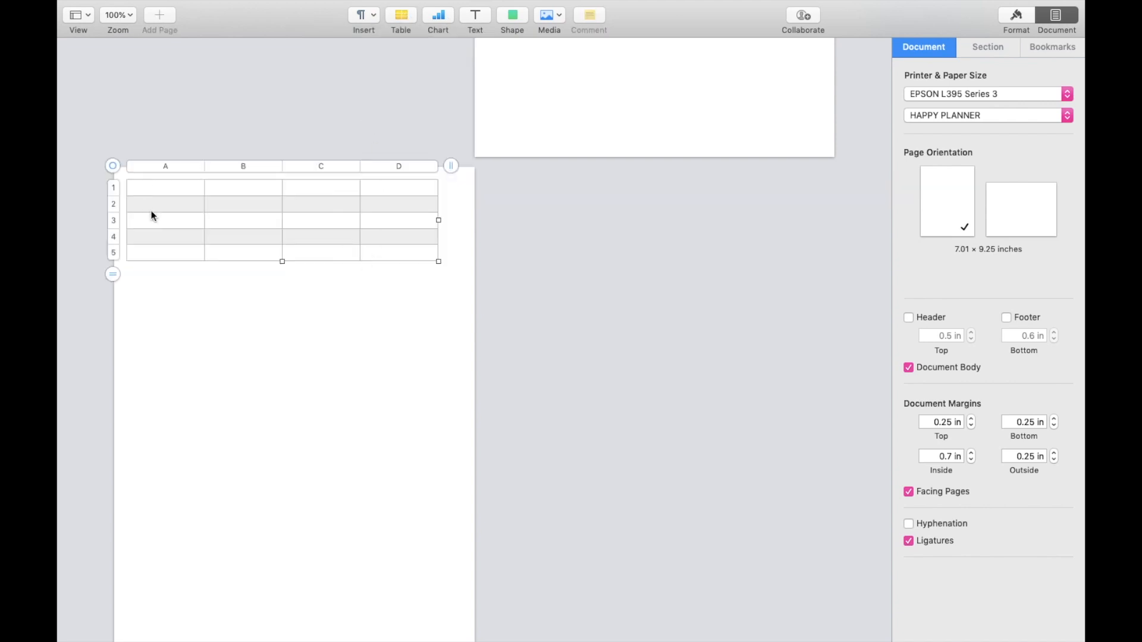
pyautogui.click(112, 274)
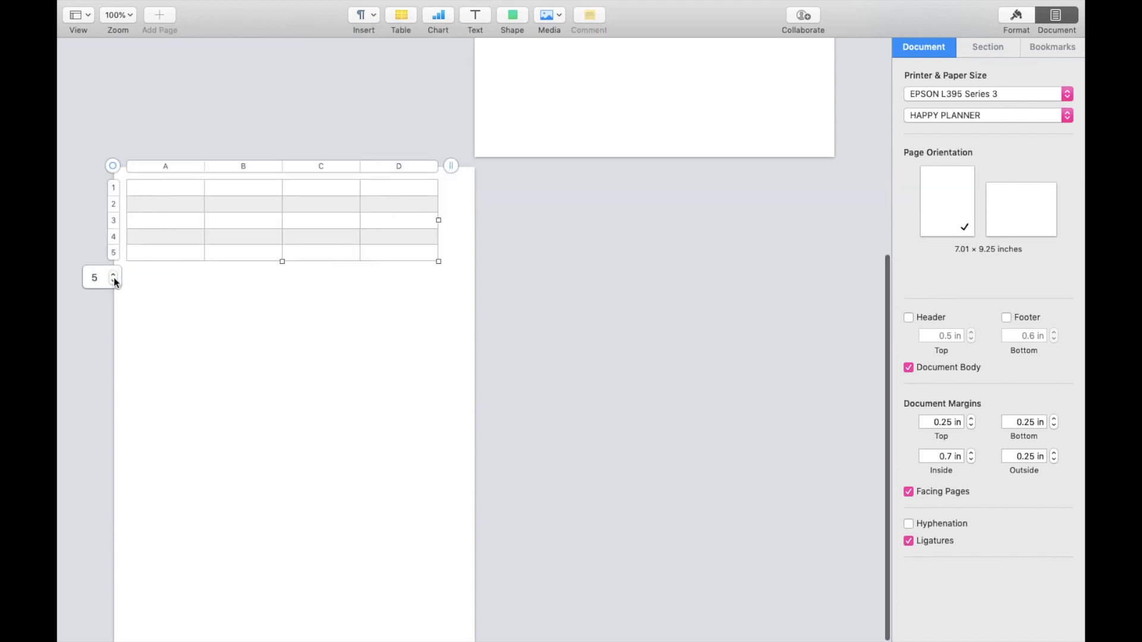
pyautogui.click(366, 249)
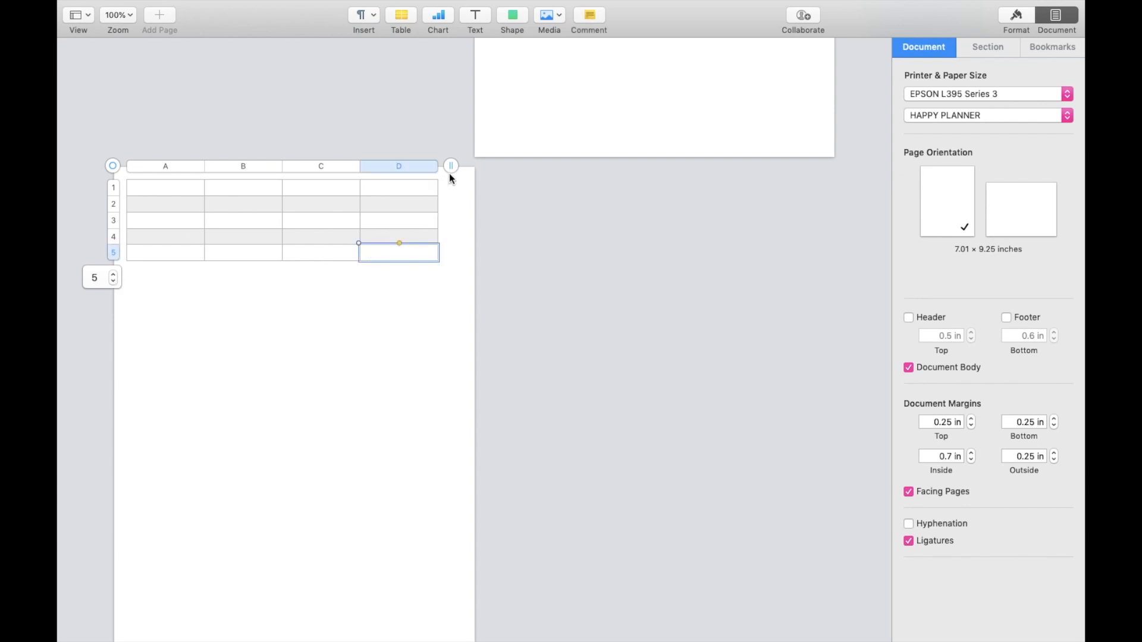
pyautogui.click(450, 168)
pyautogui.click(452, 171)
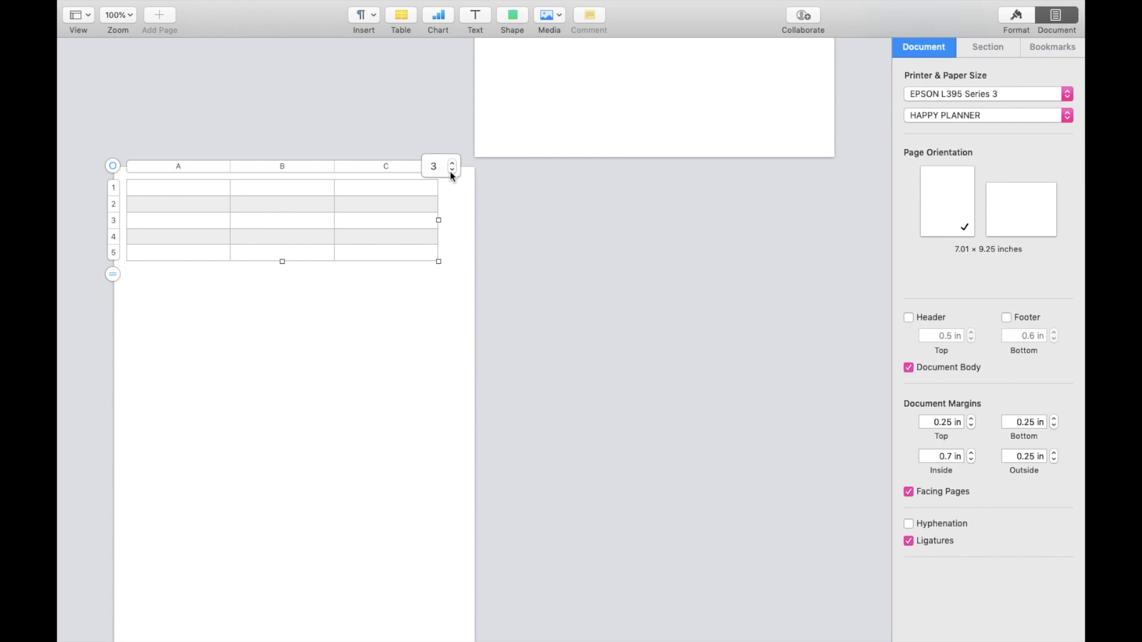
# Turn off the table's alternating row color and set the width of all three columns to 1.5 in.
pyautogui.moveTo(209, 166); pyautogui.dragTo(365, 183)
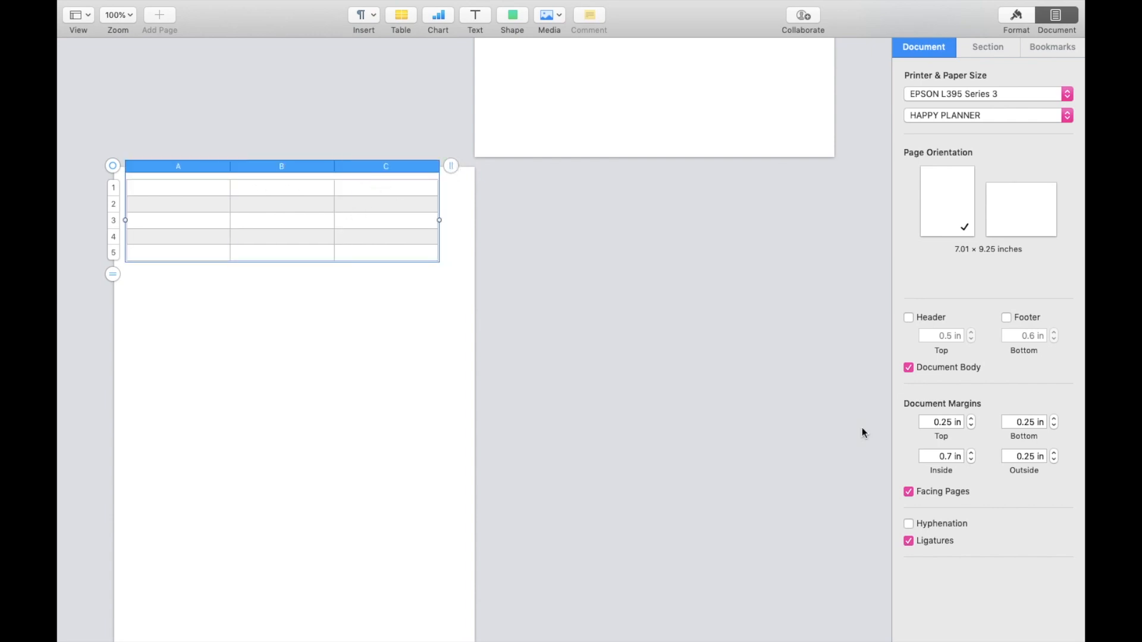
pyautogui.click(1016, 16)
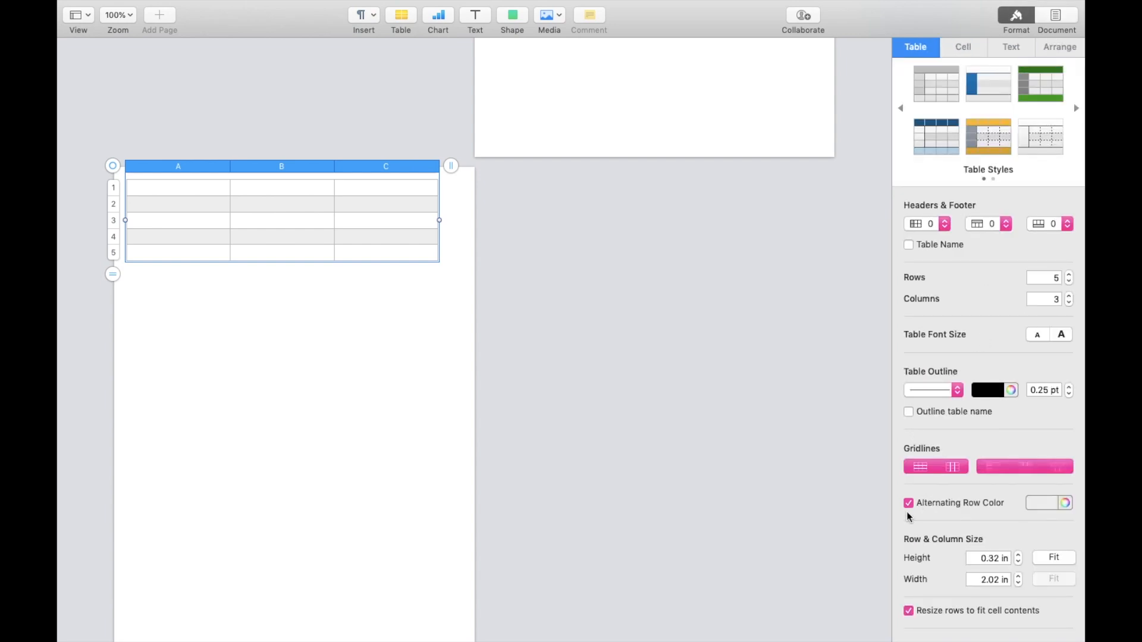
pyautogui.click(908, 504)
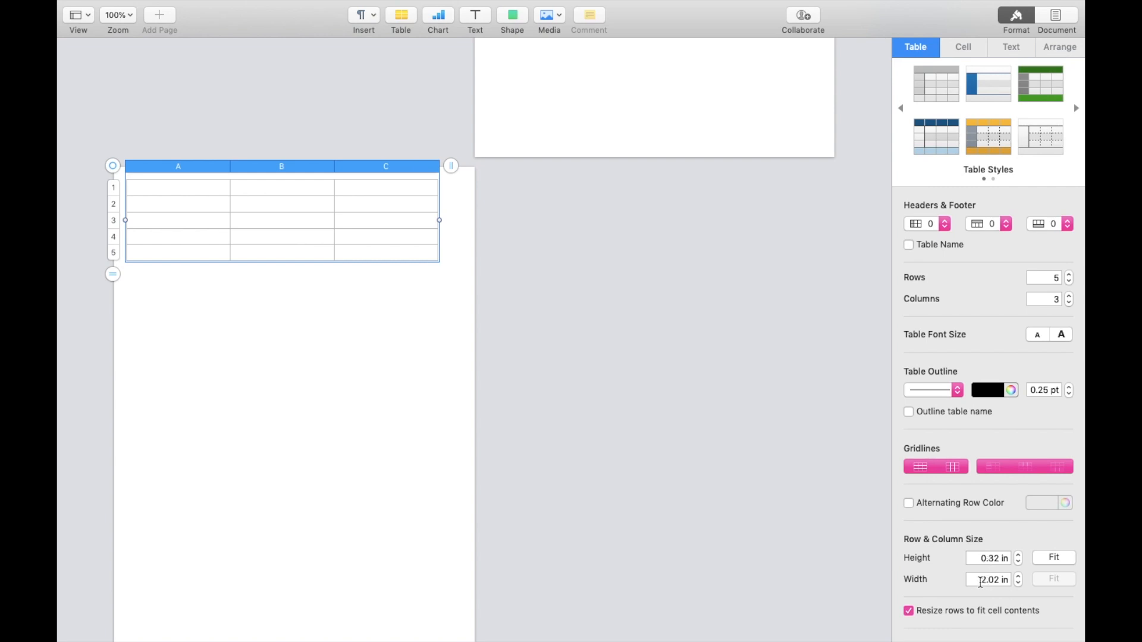
pyautogui.click(980, 581)
pyautogui.write('1')
pyautogui.press('Return')
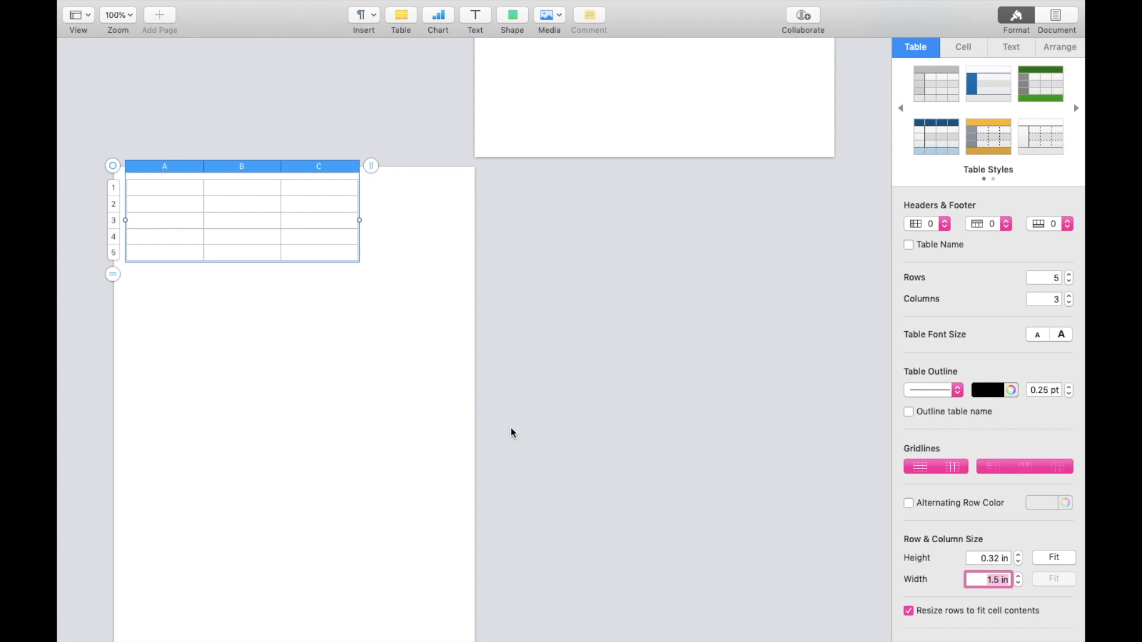
# Set the height of table rows 3 to 5 to 2.5 in.
pyautogui.click(146, 191)
pyautogui.click(148, 217)
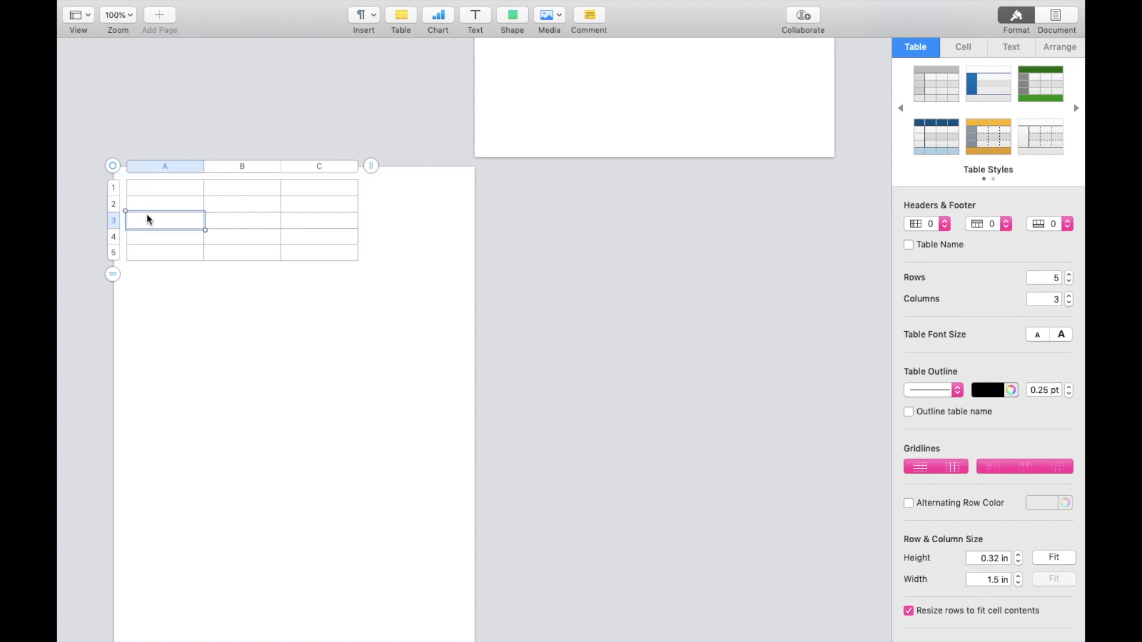
pyautogui.moveTo(113, 220); pyautogui.dragTo(115, 252)
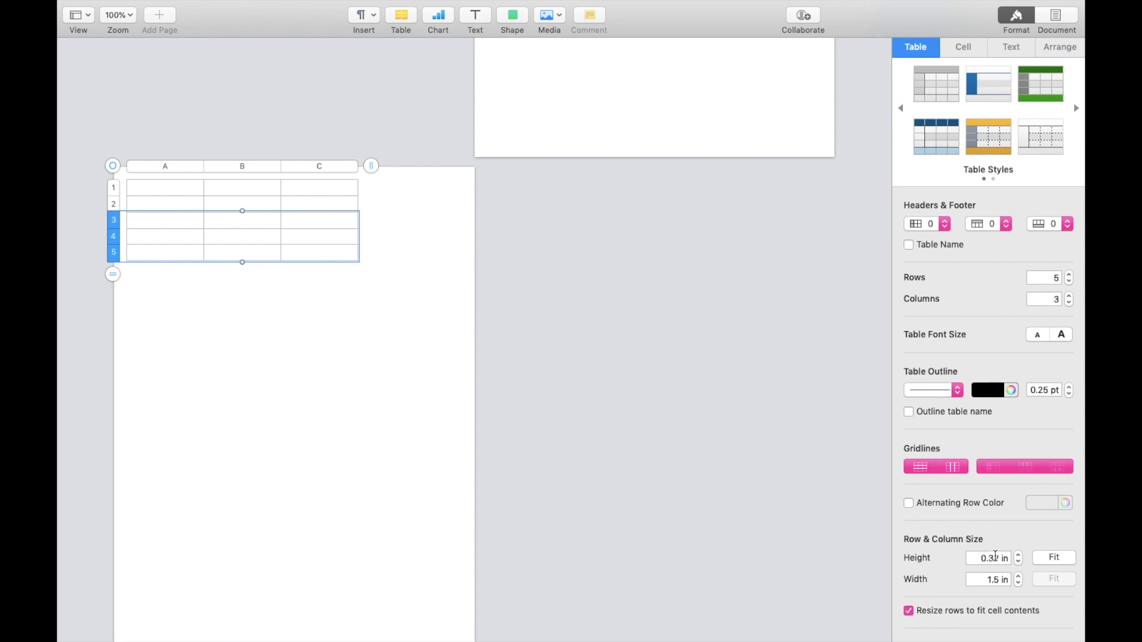
pyautogui.moveTo(979, 560); pyautogui.dragTo(1001, 562)
pyautogui.write('2.5')
pyautogui.press('Return')
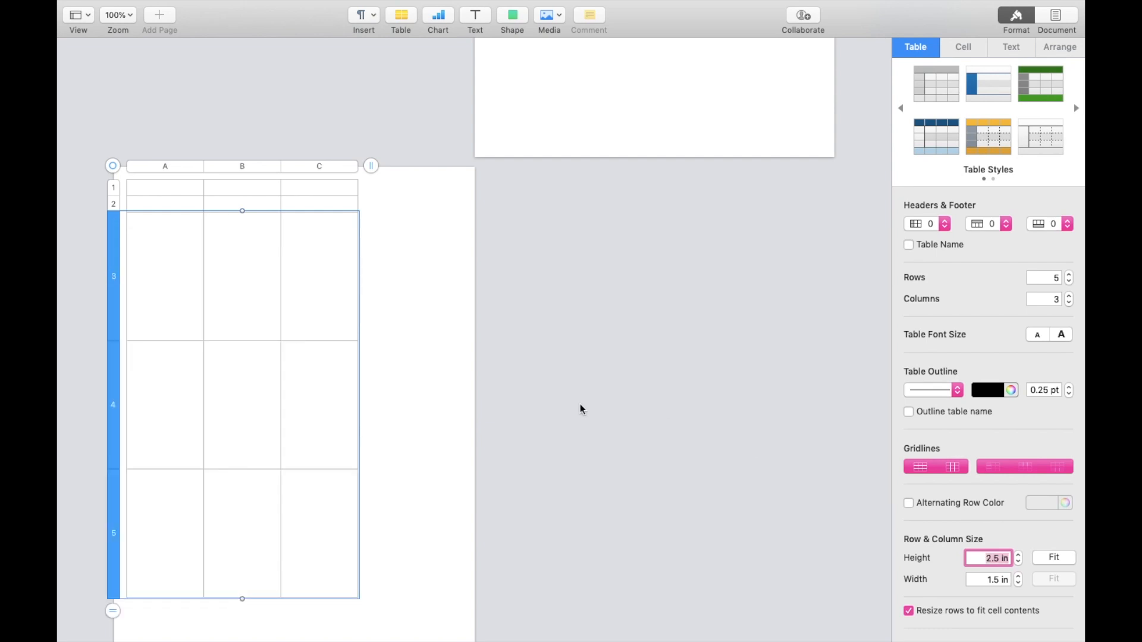
# Try to move the table away from the second page's upper-left corner.
pyautogui.moveTo(118, 171); pyautogui.dragTo(173, 222)
pyautogui.moveTo(117, 172); pyautogui.dragTo(198, 262)
pyautogui.moveTo(114, 168); pyautogui.dragTo(138, 201)
# Insert a page break on the second page ahead of the table and move the table back onto that page.
pyautogui.click(434, 184)
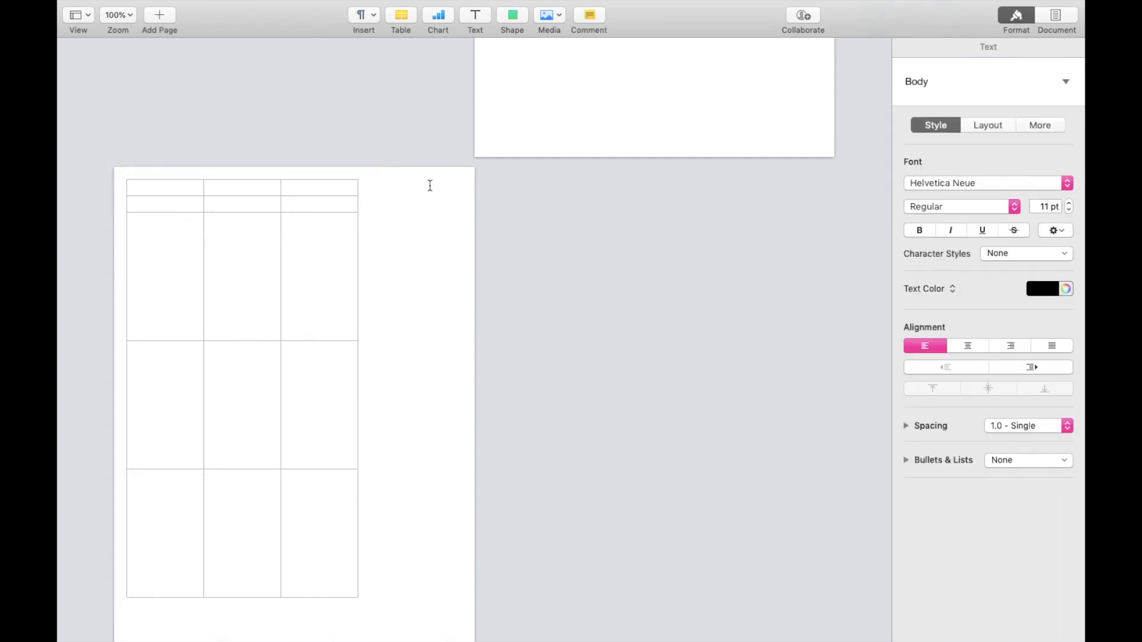
pyautogui.moveTo(375, 6)
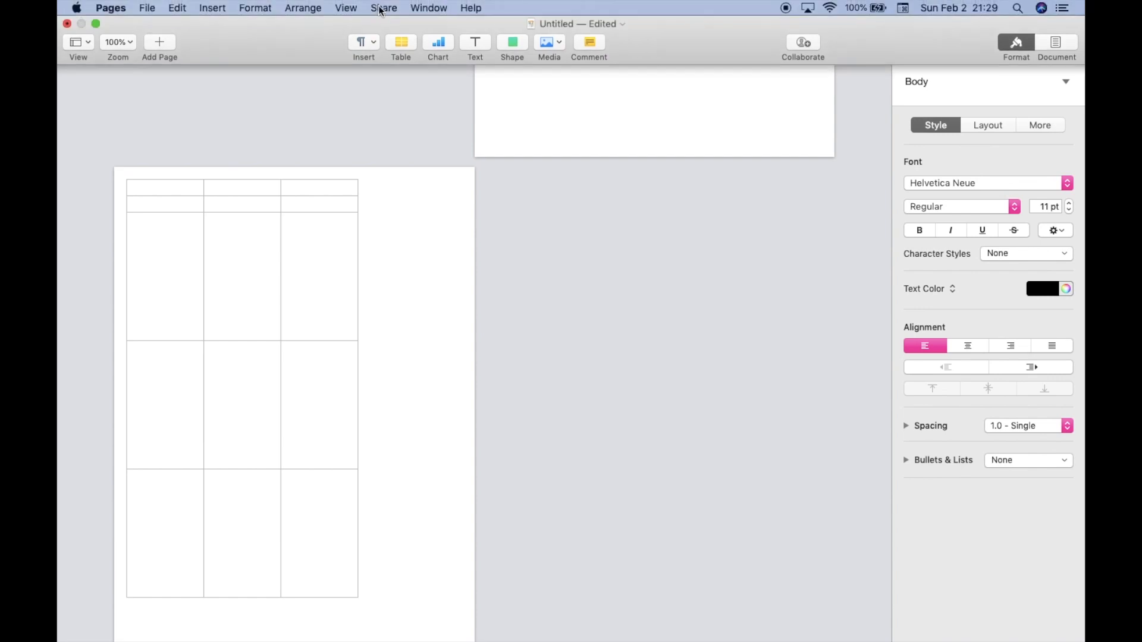
pyautogui.click(376, 41)
pyautogui.click(383, 59)
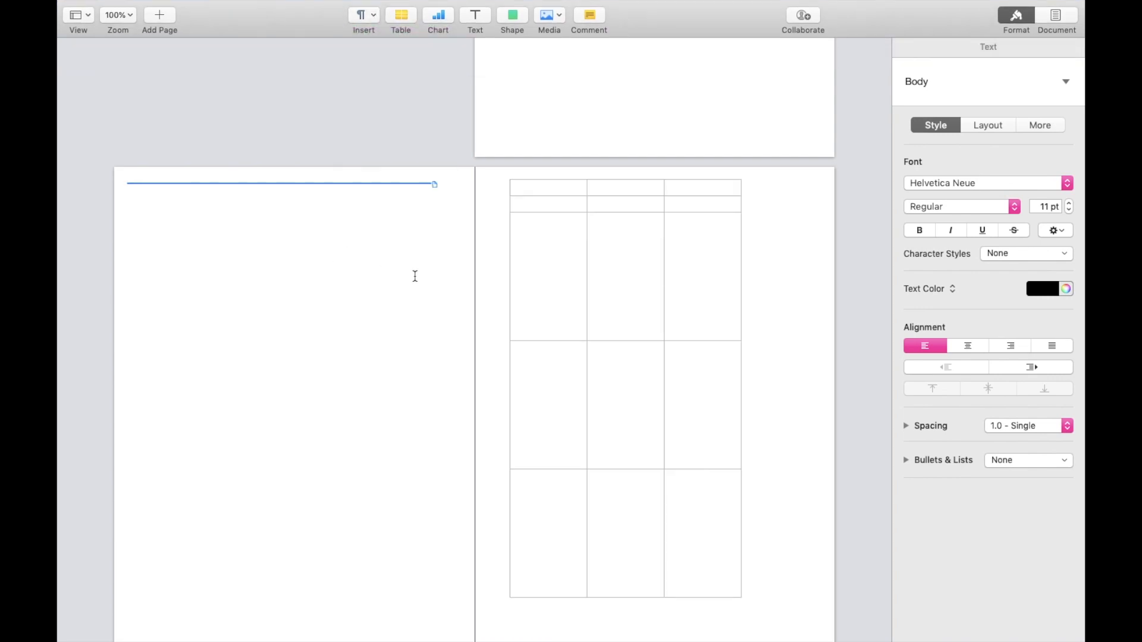
pyautogui.click(516, 240)
pyautogui.moveTo(490, 173); pyautogui.dragTo(373, 250)
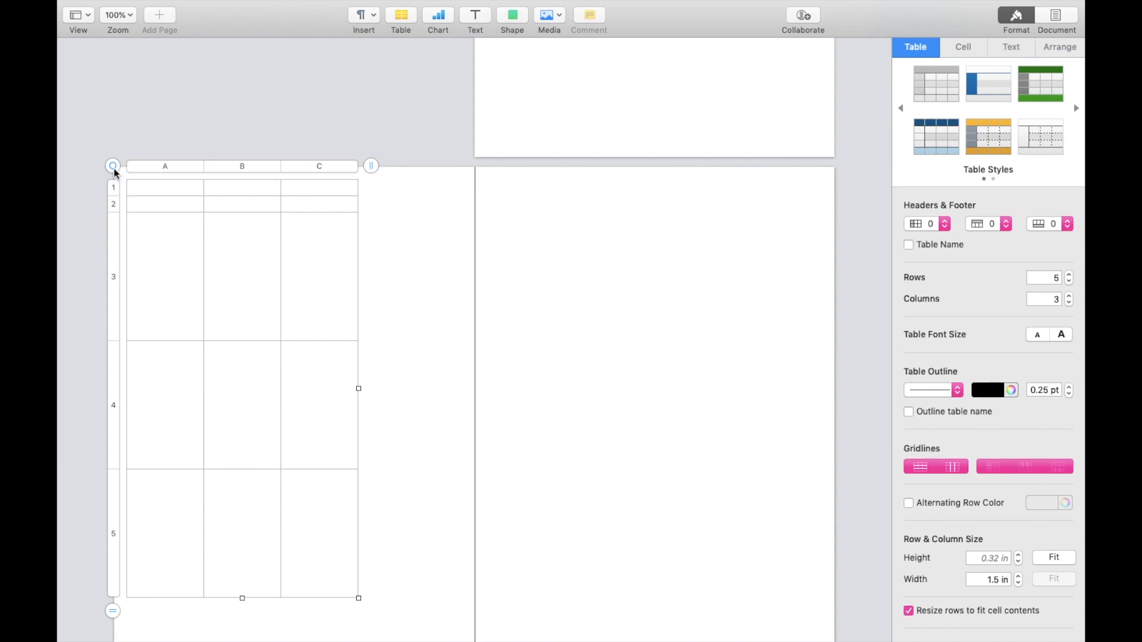
# Set the table's text wrap to None and move it to about x 1.81 in, y 0.87 in on the second page.
pyautogui.click(1063, 50)
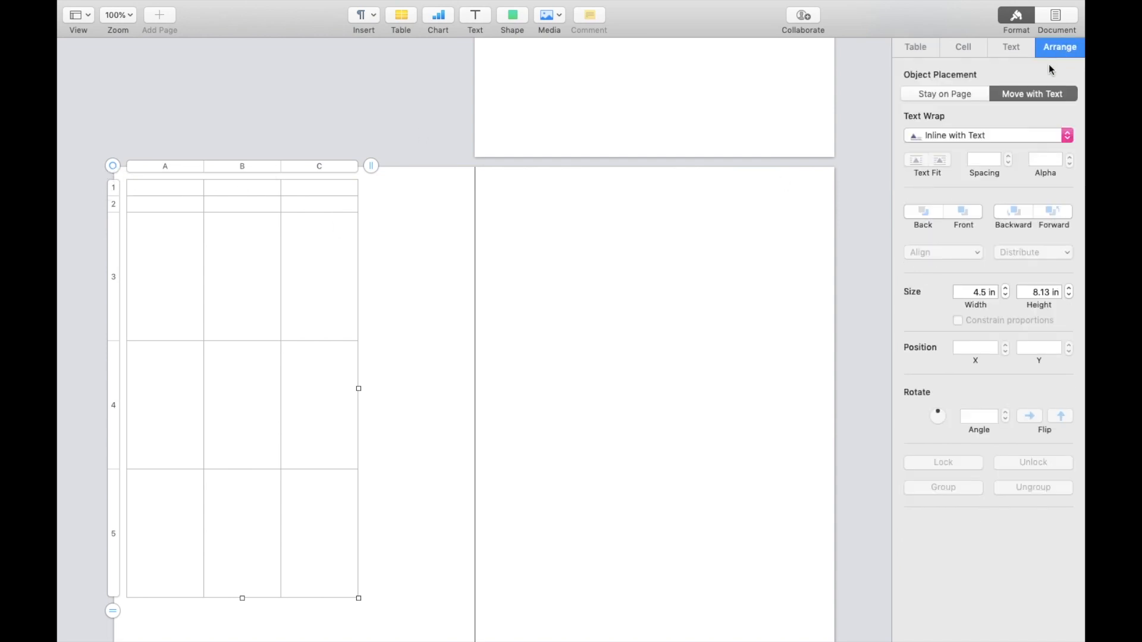
pyautogui.click(981, 135)
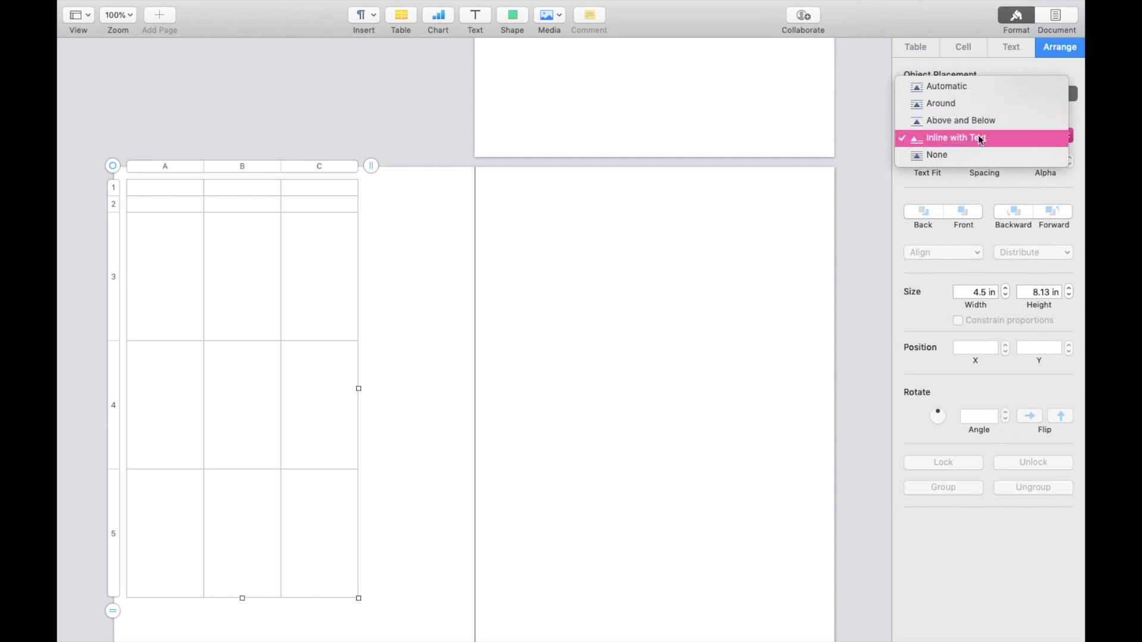
pyautogui.click(975, 157)
pyautogui.moveTo(113, 166); pyautogui.dragTo(170, 210)
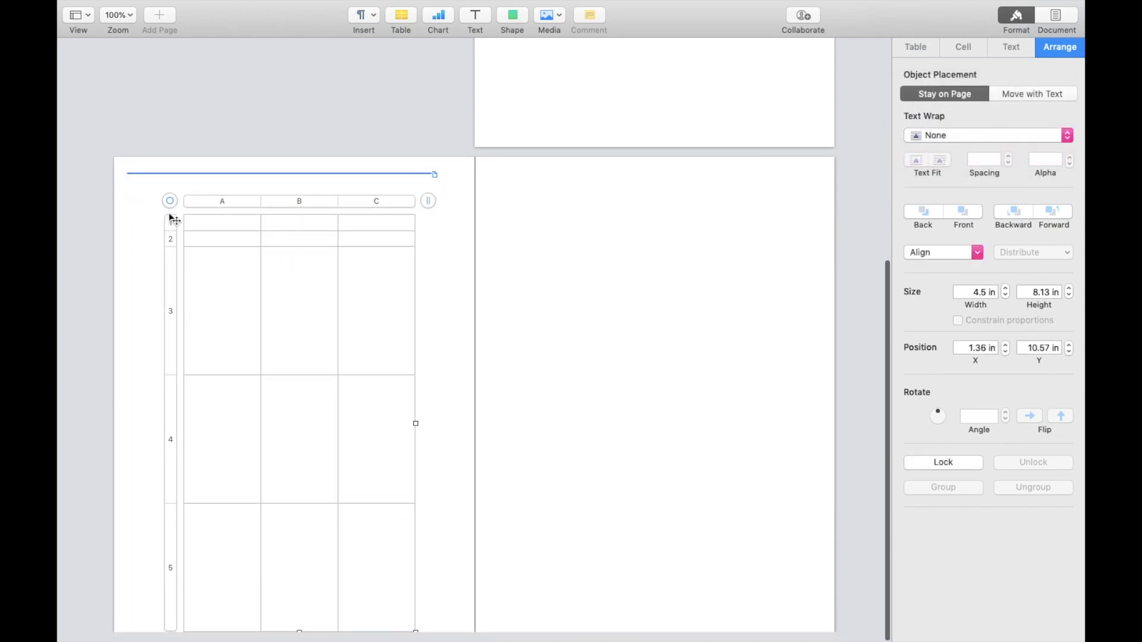
pyautogui.moveTo(170, 212); pyautogui.dragTo(195, 203)
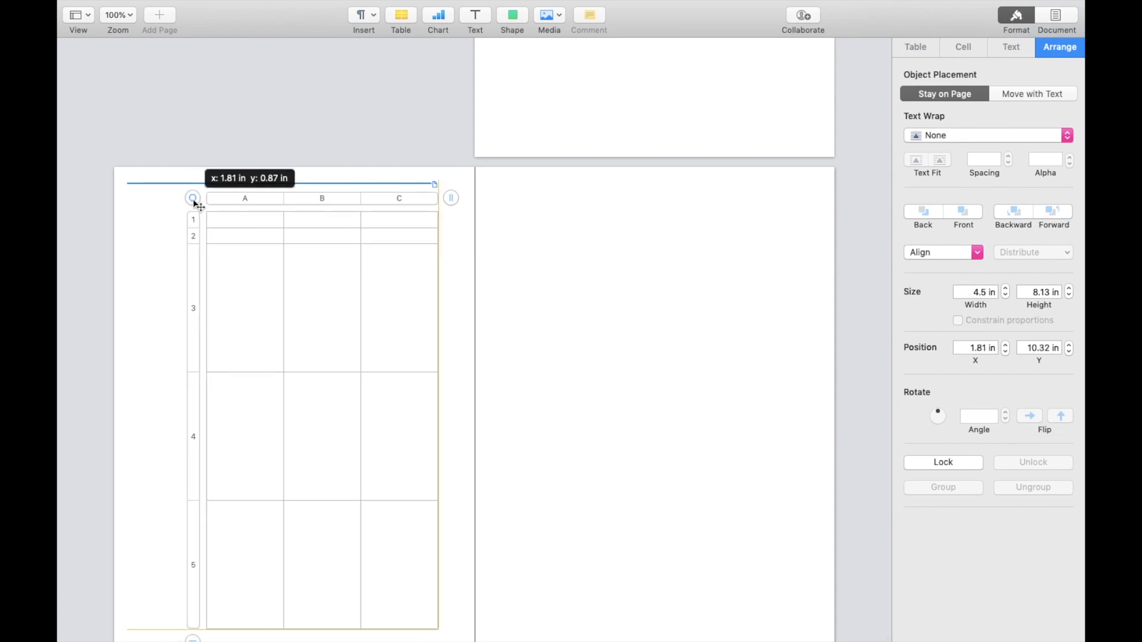
pyautogui.moveTo(194, 203); pyautogui.dragTo(195, 204)
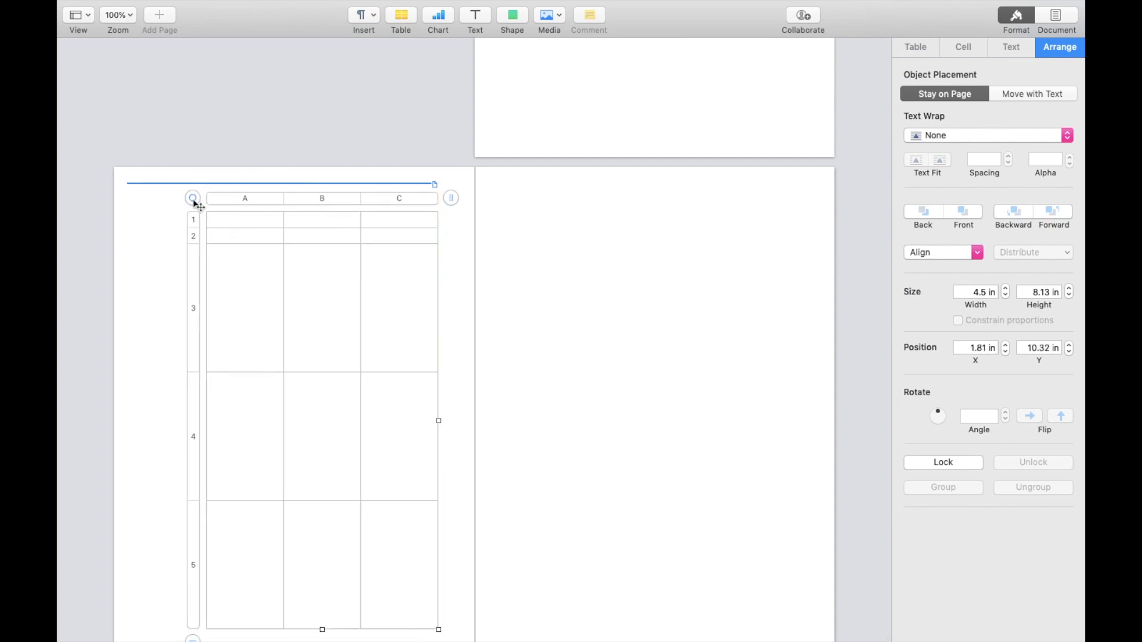
pyautogui.click(393, 306)
pyautogui.click(293, 293)
pyautogui.click(226, 280)
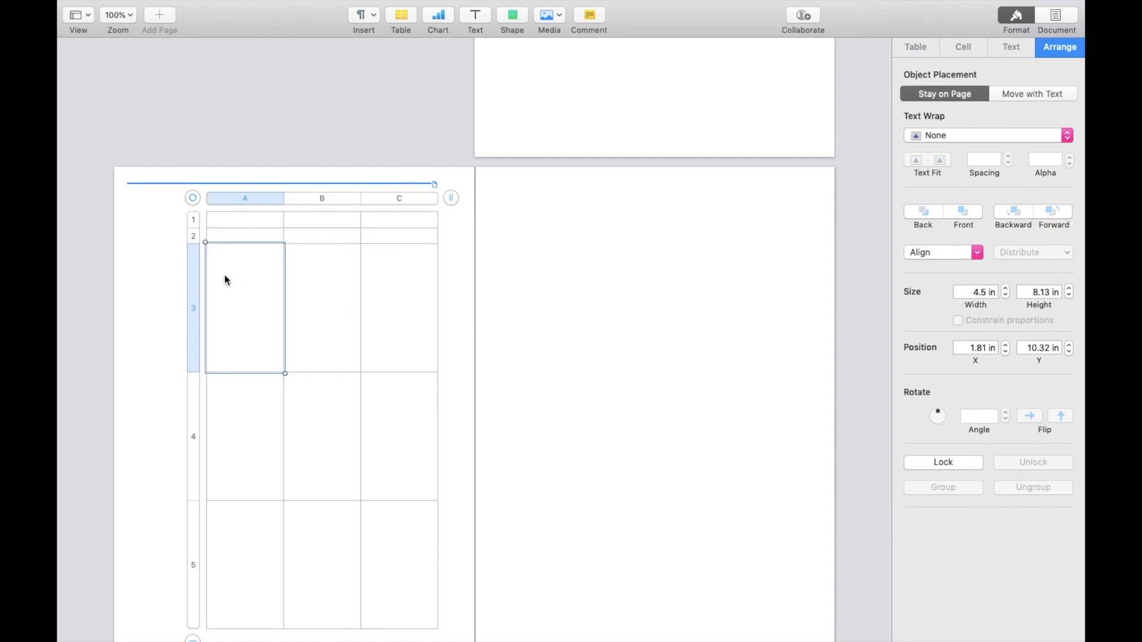
# Remove both the inner and outer borders from table rows 1 and 2.
pyautogui.moveTo(241, 219); pyautogui.dragTo(380, 243)
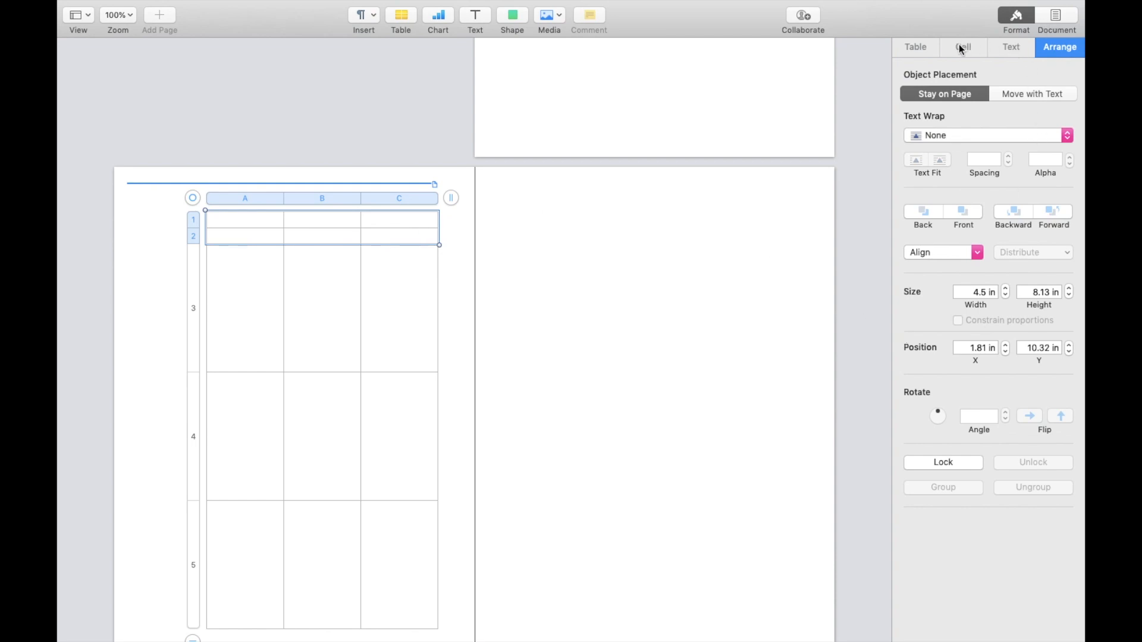
pyautogui.click(916, 48)
pyautogui.click(954, 51)
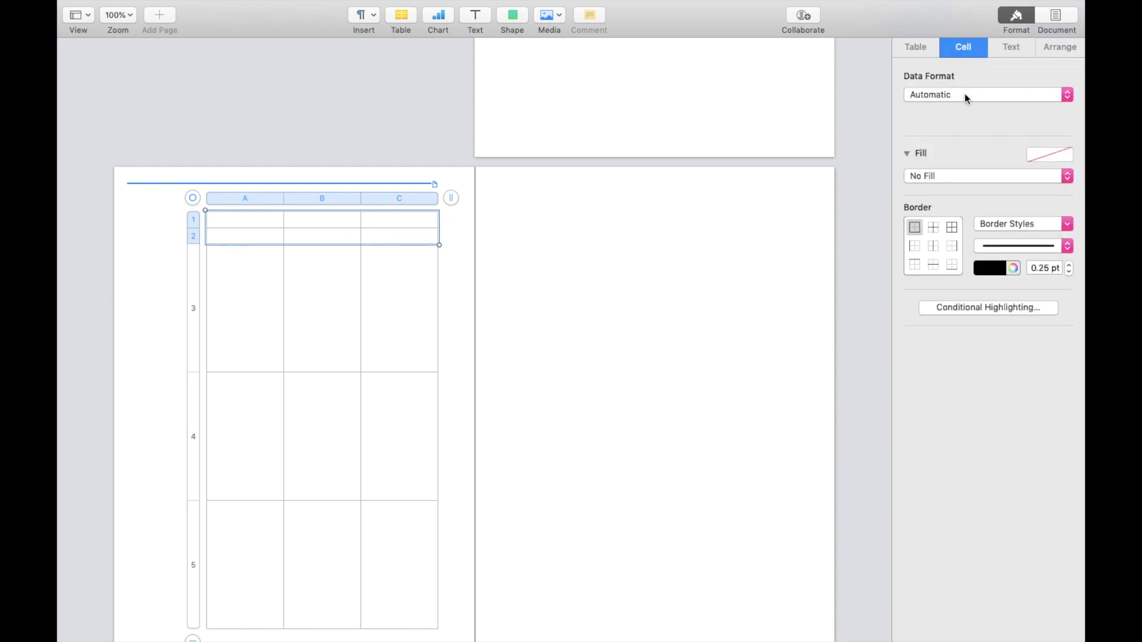
pyautogui.click(933, 227)
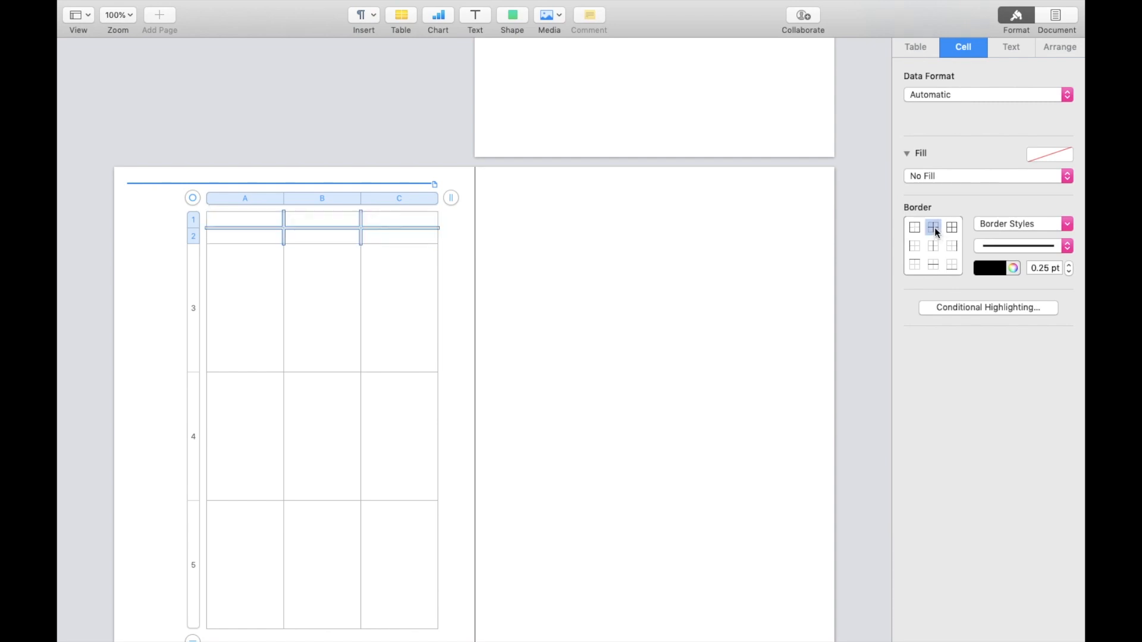
pyautogui.click(1012, 225)
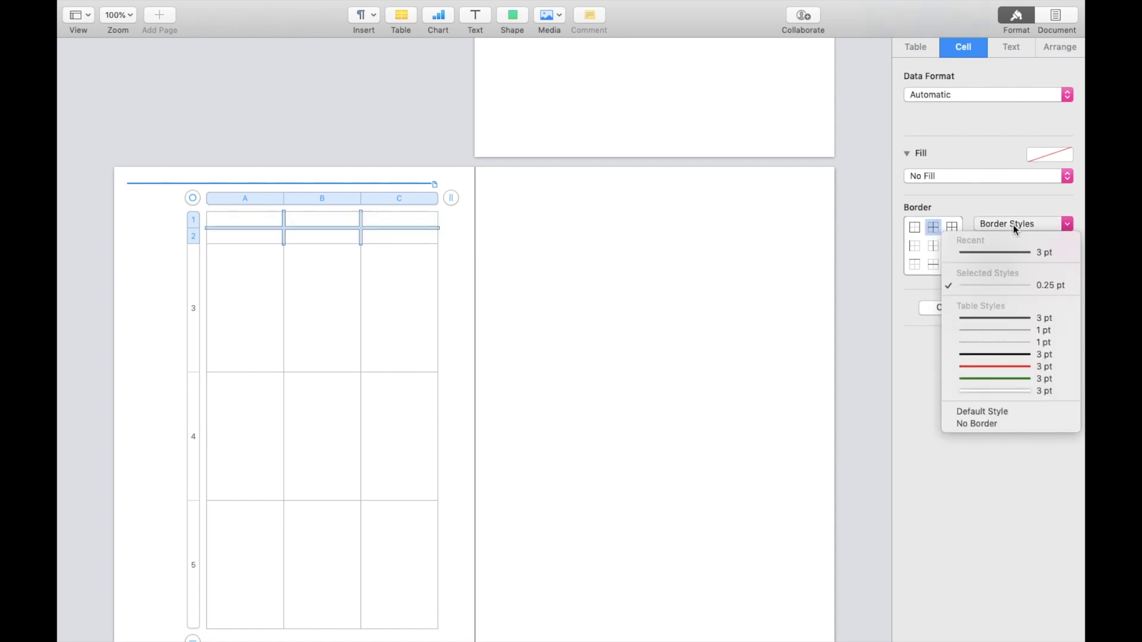
pyautogui.click(987, 424)
pyautogui.click(916, 228)
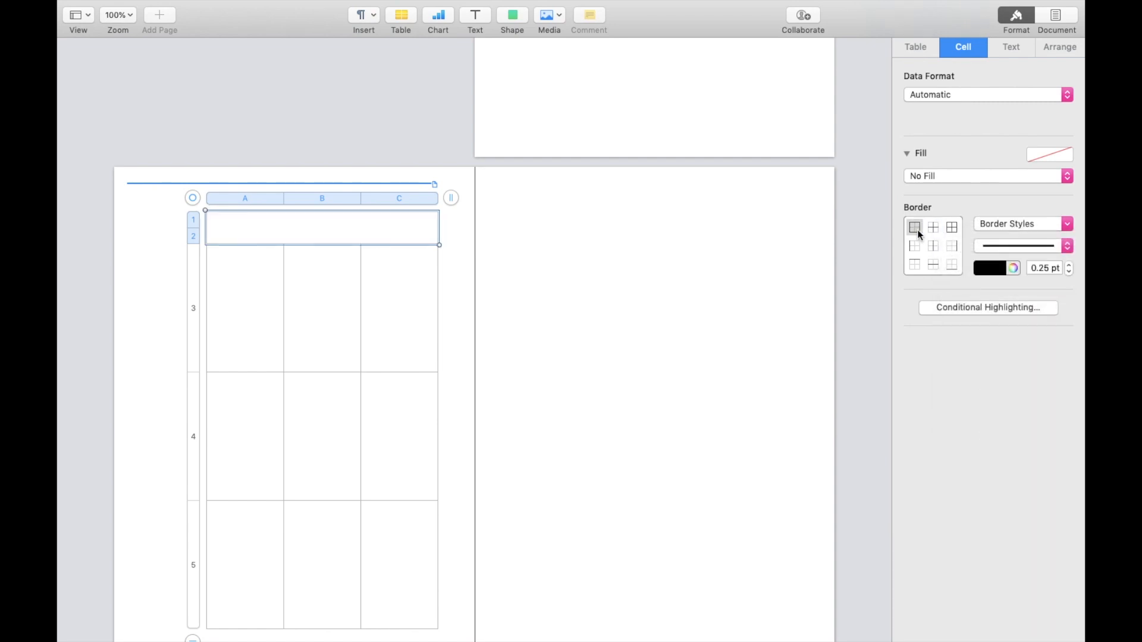
pyautogui.click(988, 229)
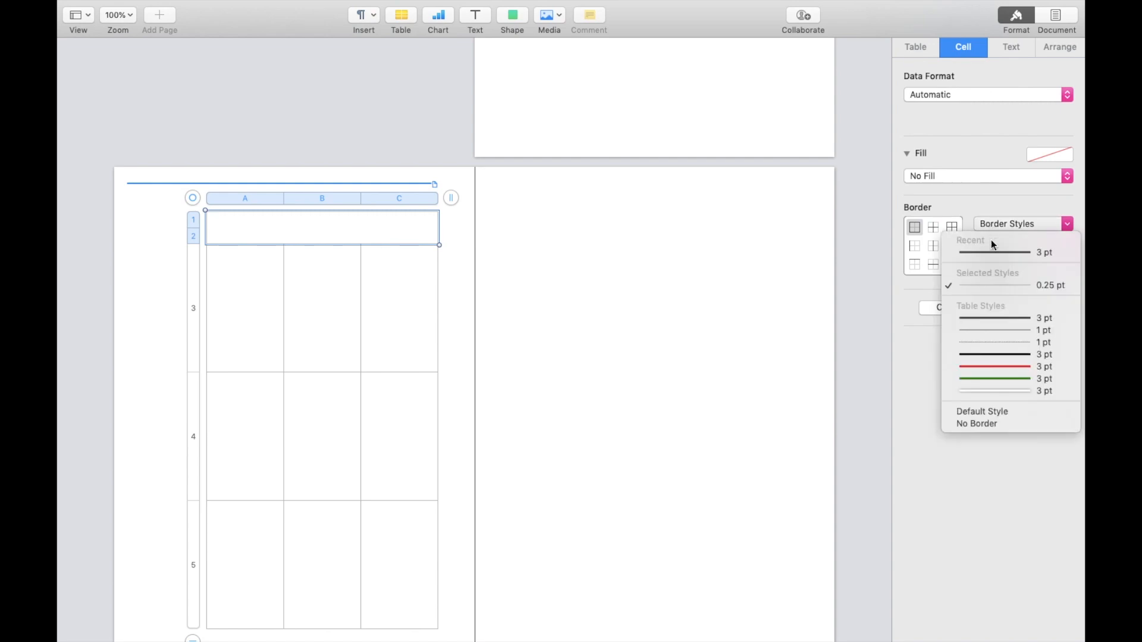
pyautogui.click(994, 422)
# Give table rows 3 to 5 a dark grey top border 5 pt thick.
pyautogui.click(265, 331)
pyautogui.moveTo(265, 331); pyautogui.dragTo(400, 326)
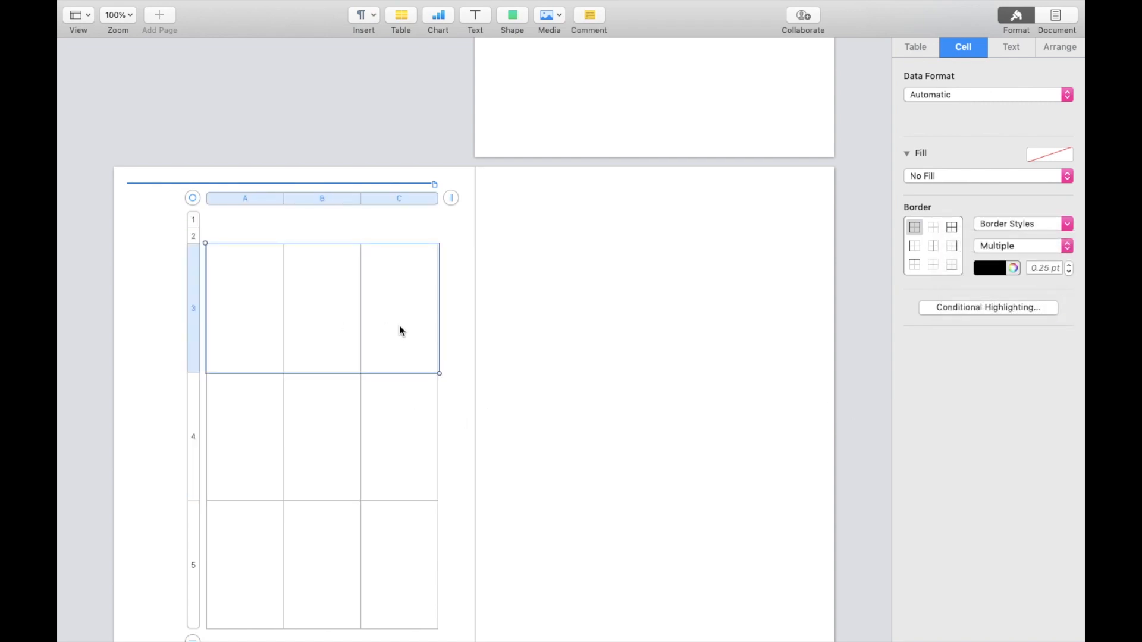
pyautogui.moveTo(191, 293); pyautogui.dragTo(212, 538)
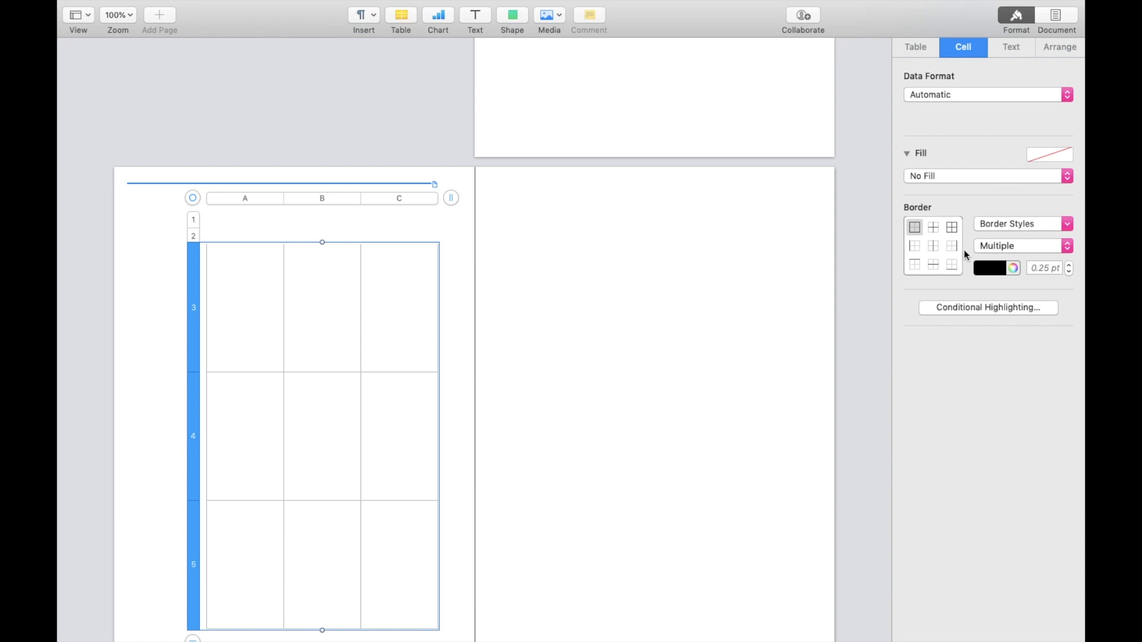
pyautogui.click(916, 266)
pyautogui.click(1010, 223)
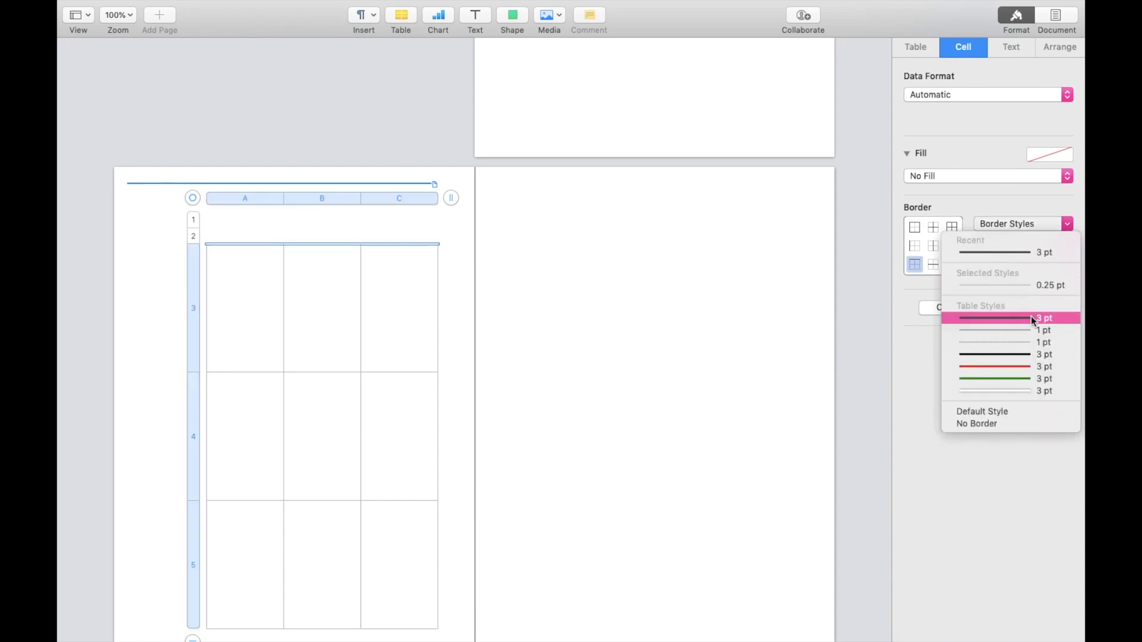
pyautogui.click(1042, 248)
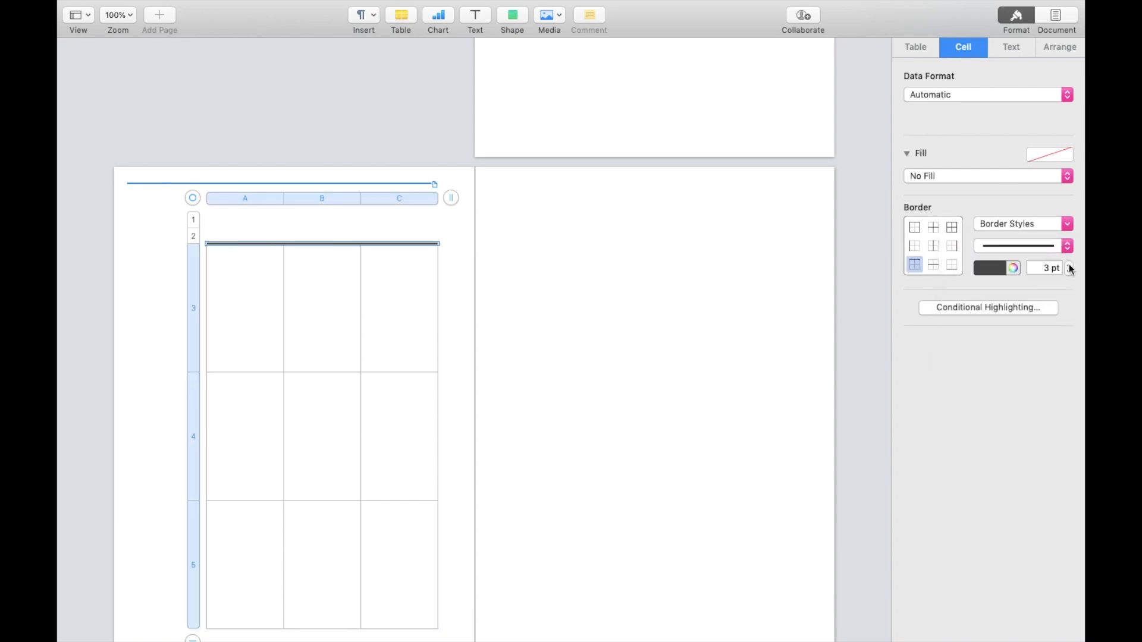
pyautogui.click(1069, 266)
pyautogui.click(1069, 266)
# Apply the same dark grey 5 pt border to the horizontal lines between rows 3, 4 and 5.
pyautogui.click(934, 266)
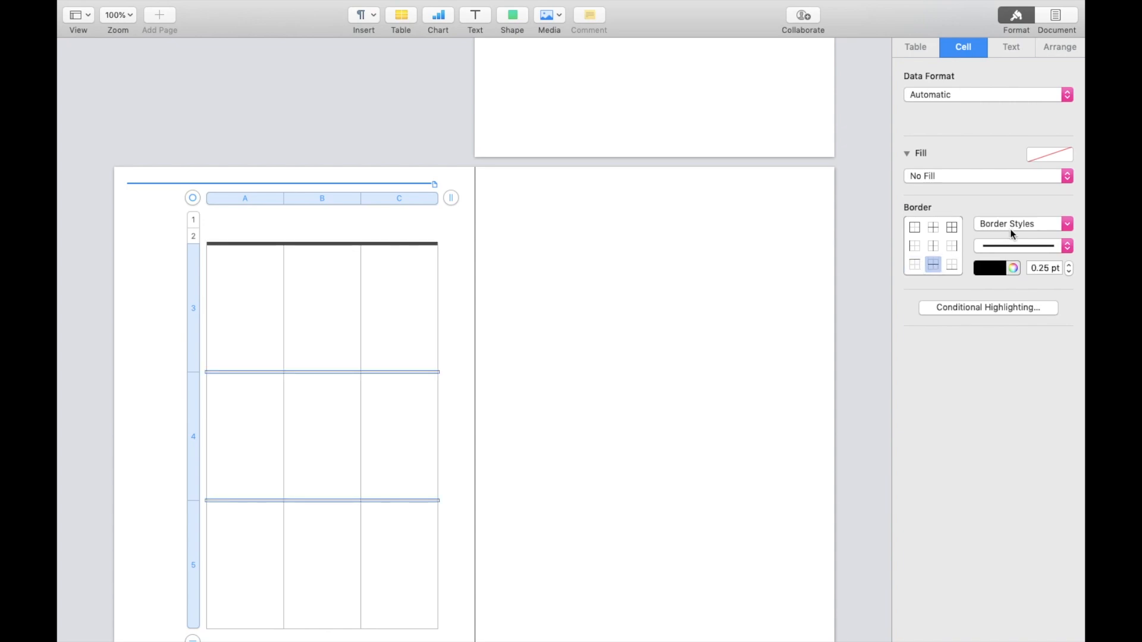
pyautogui.click(1010, 230)
pyautogui.click(1019, 252)
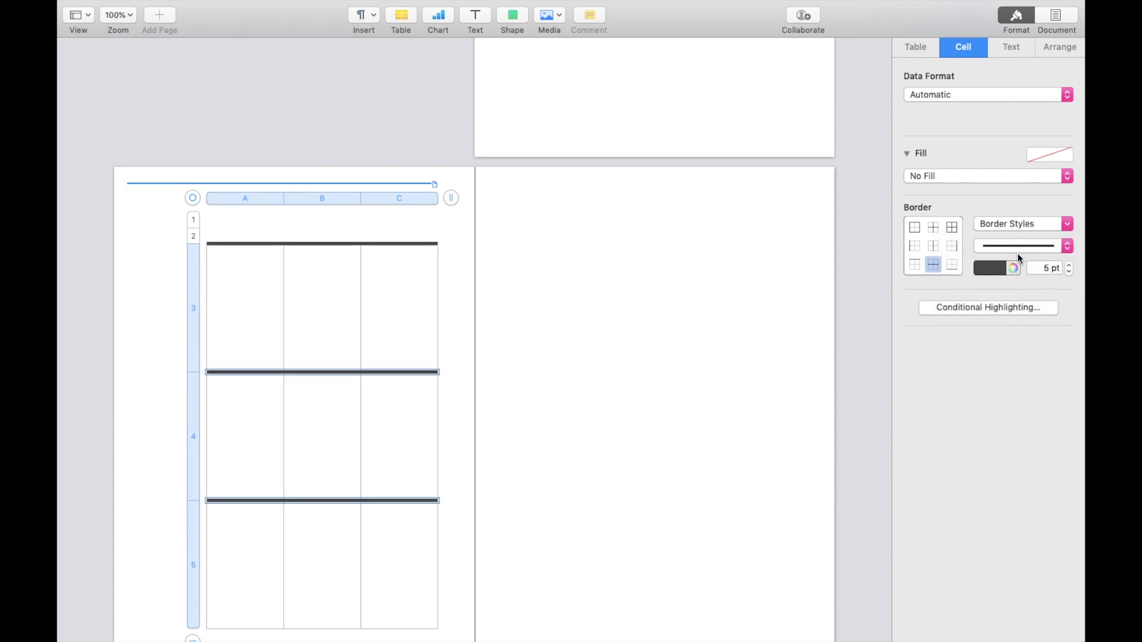
pyautogui.click(424, 459)
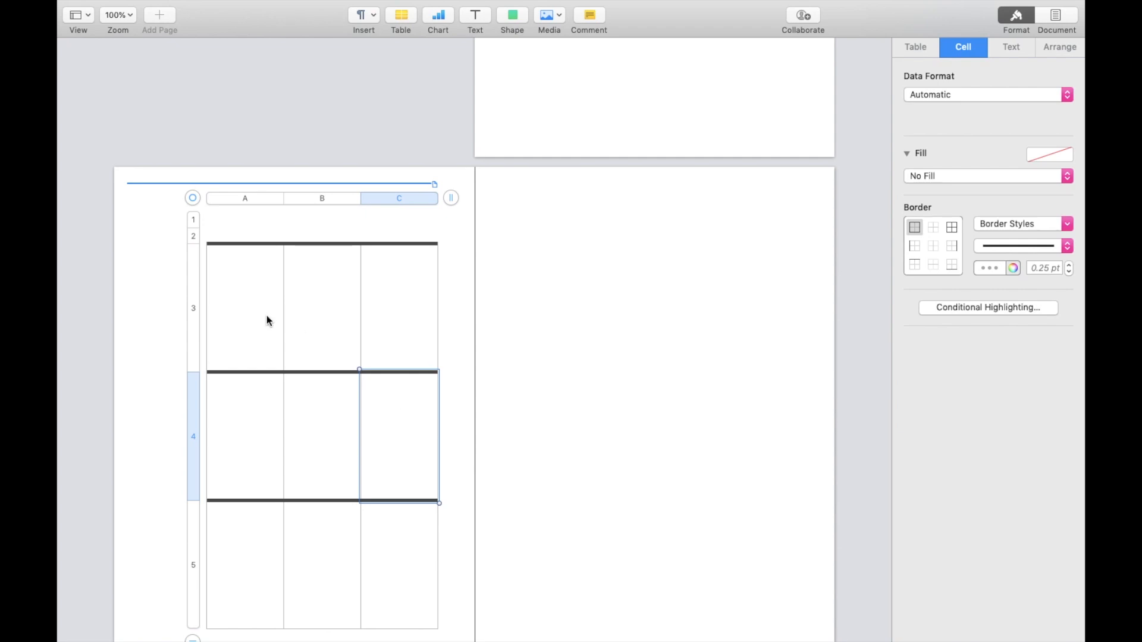
# Apply the dark 1 pt border style to the inner vertical lines of table rows 3 to 5.
pyautogui.moveTo(195, 285); pyautogui.dragTo(238, 536)
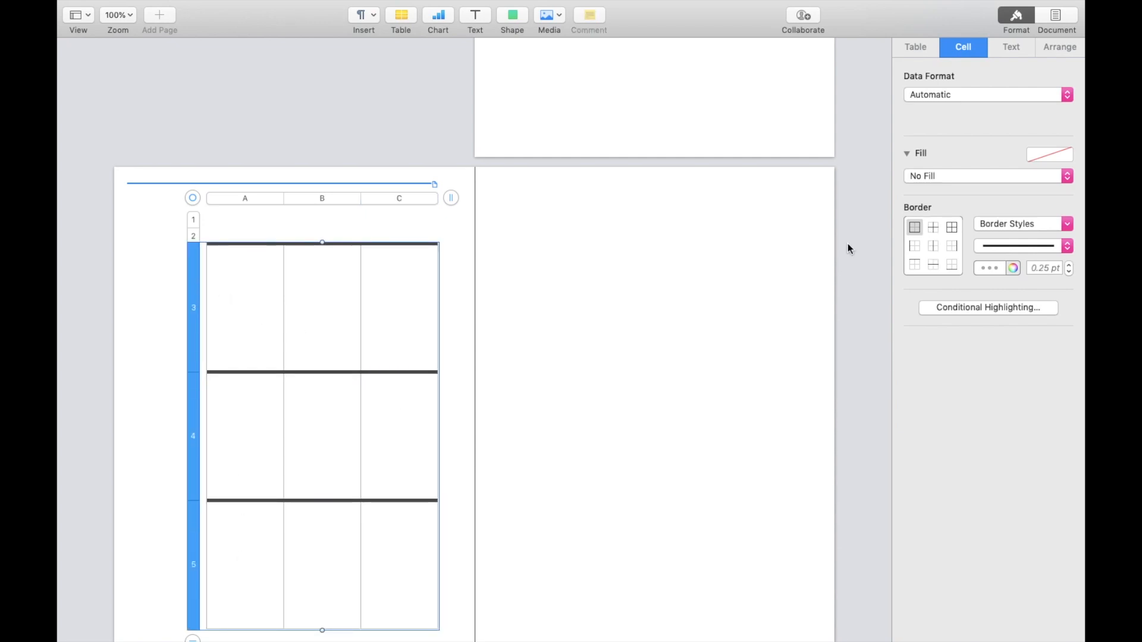
pyautogui.click(1017, 223)
pyautogui.click(1025, 342)
pyautogui.click(934, 248)
pyautogui.click(935, 246)
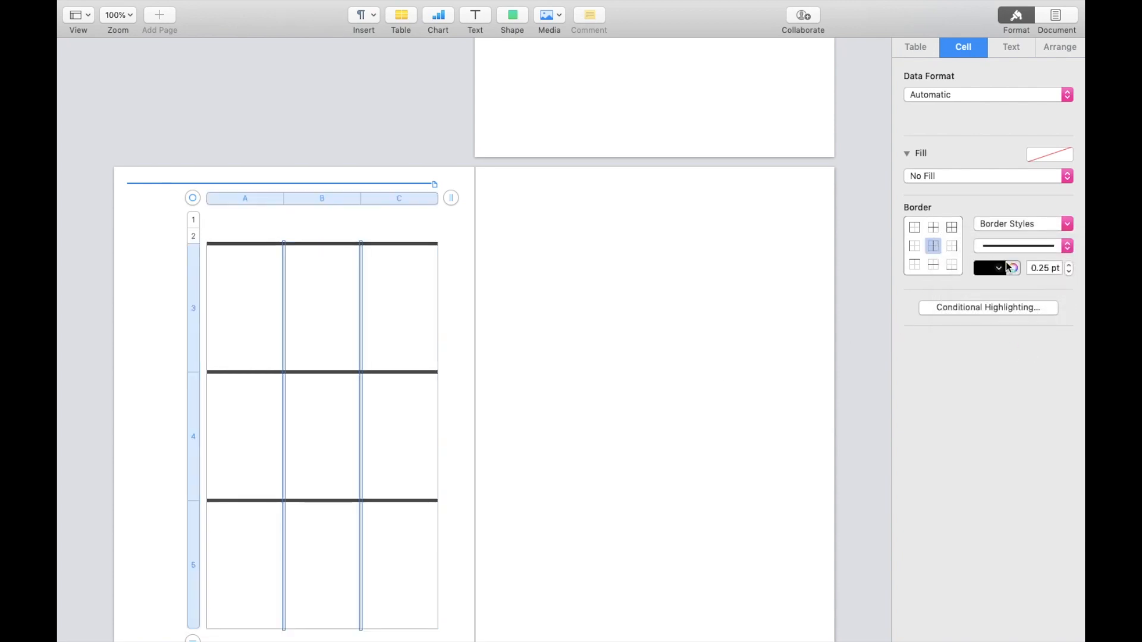
pyautogui.click(1031, 247)
pyautogui.click(1030, 248)
pyautogui.click(1023, 223)
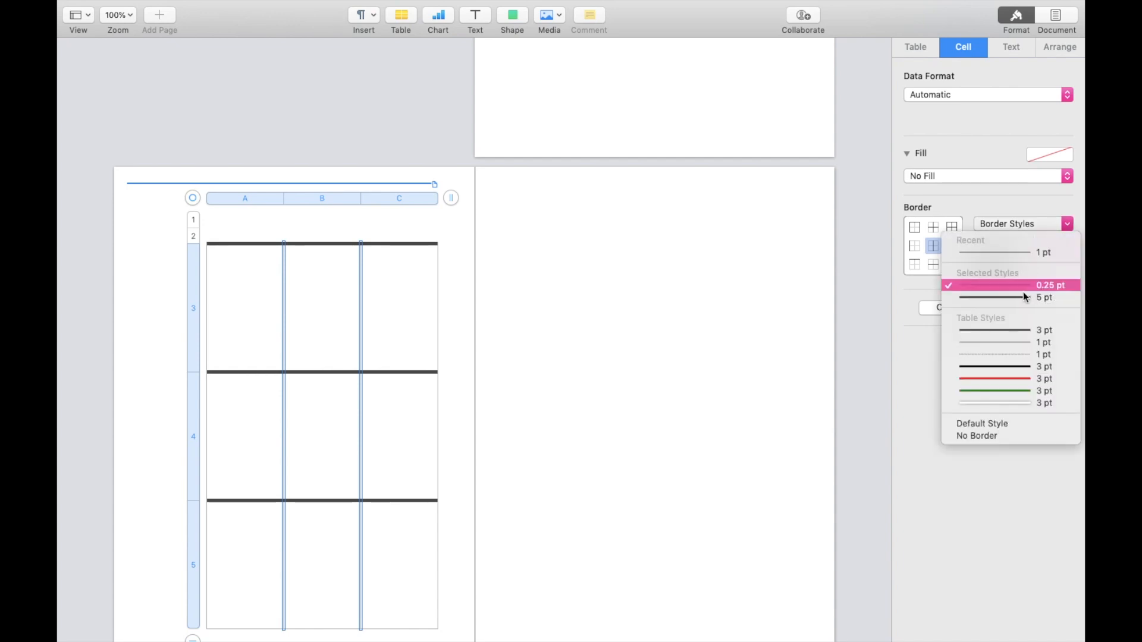
pyautogui.click(1028, 253)
# Apply the dark 1 pt border style to the left, right and bottom edges of table rows 3 to 5.
pyautogui.click(915, 246)
pyautogui.click(1022, 225)
pyautogui.click(1023, 253)
pyautogui.click(952, 246)
pyautogui.click(1009, 225)
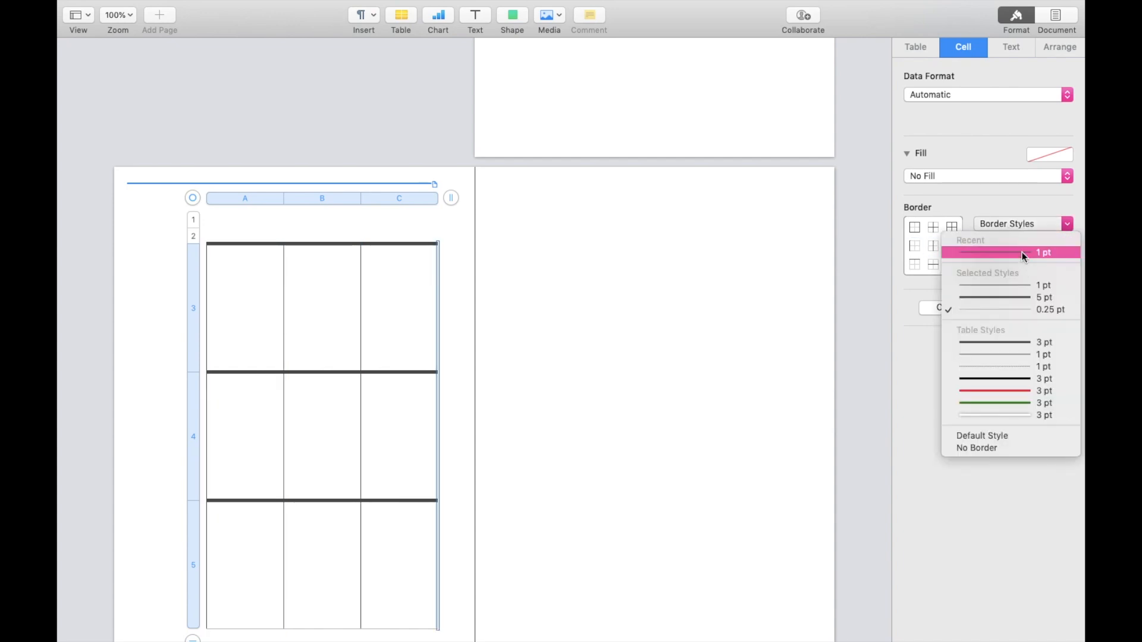
pyautogui.click(1022, 252)
pyautogui.click(939, 270)
pyautogui.click(1024, 223)
pyautogui.click(1023, 252)
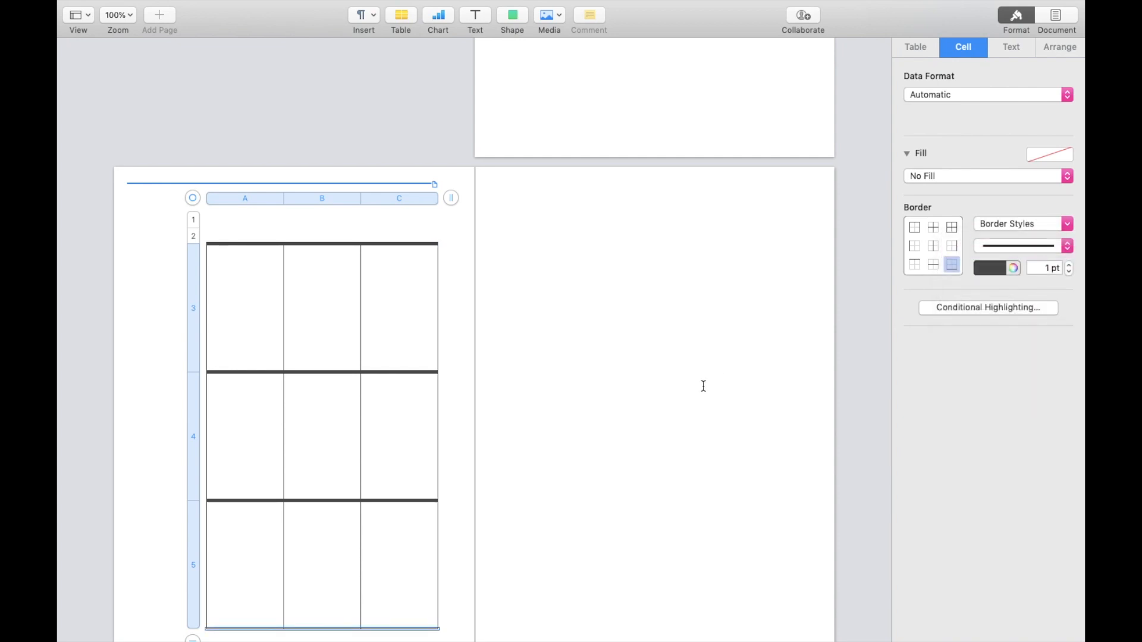
pyautogui.click(700, 386)
pyautogui.click(397, 372)
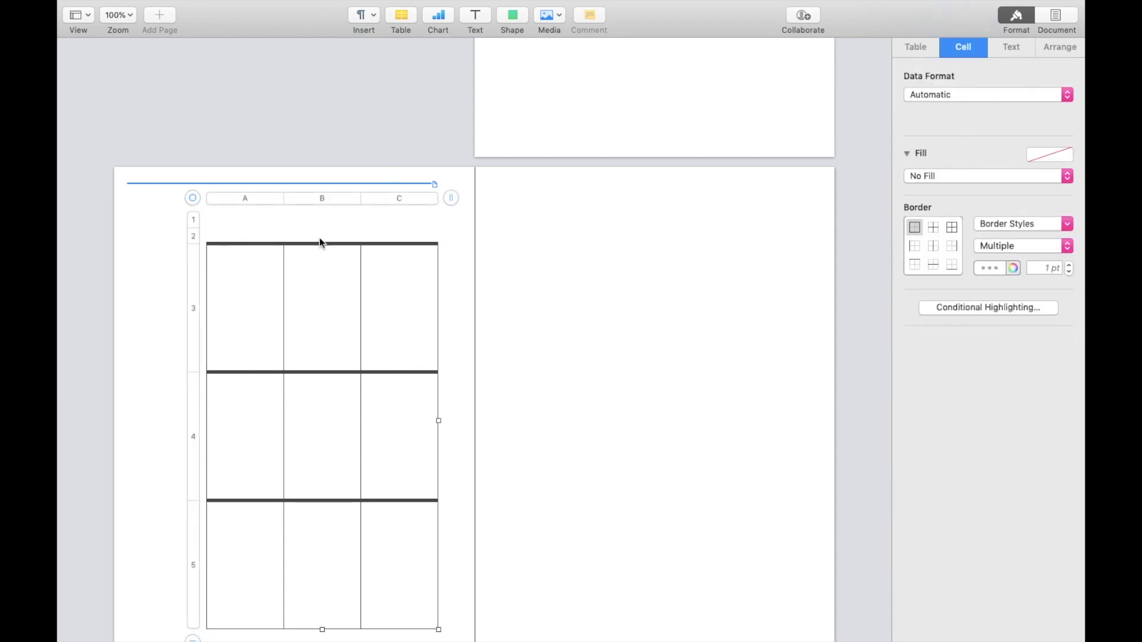
# Enter Monday, Tuesday and Wednesday in the three cells of table row 2.
pyautogui.click(235, 227)
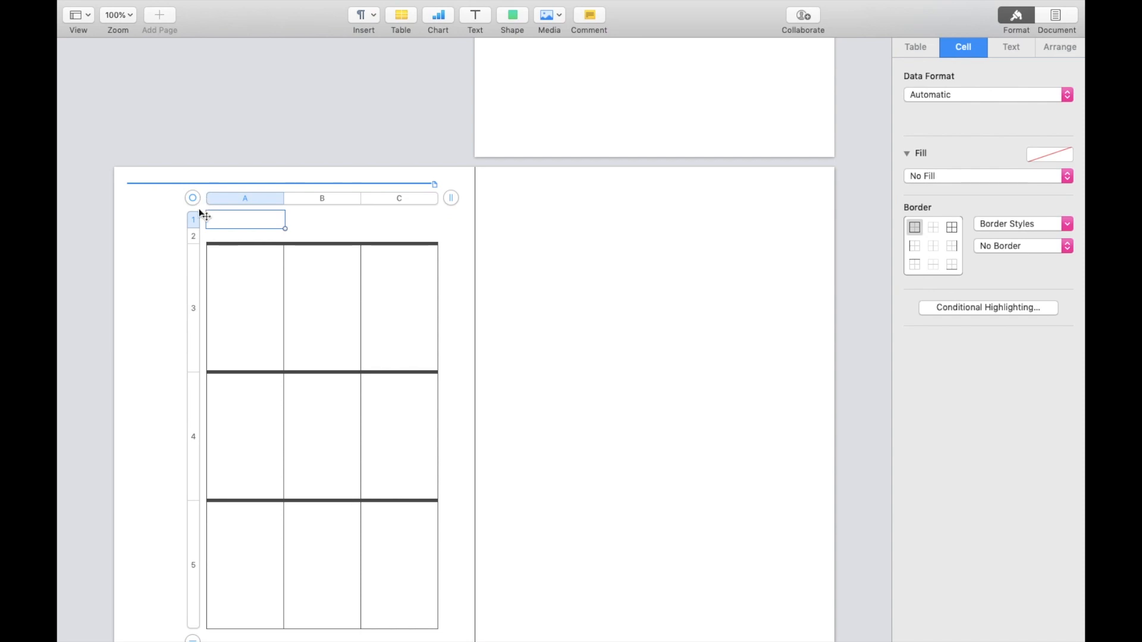
pyautogui.click(215, 236)
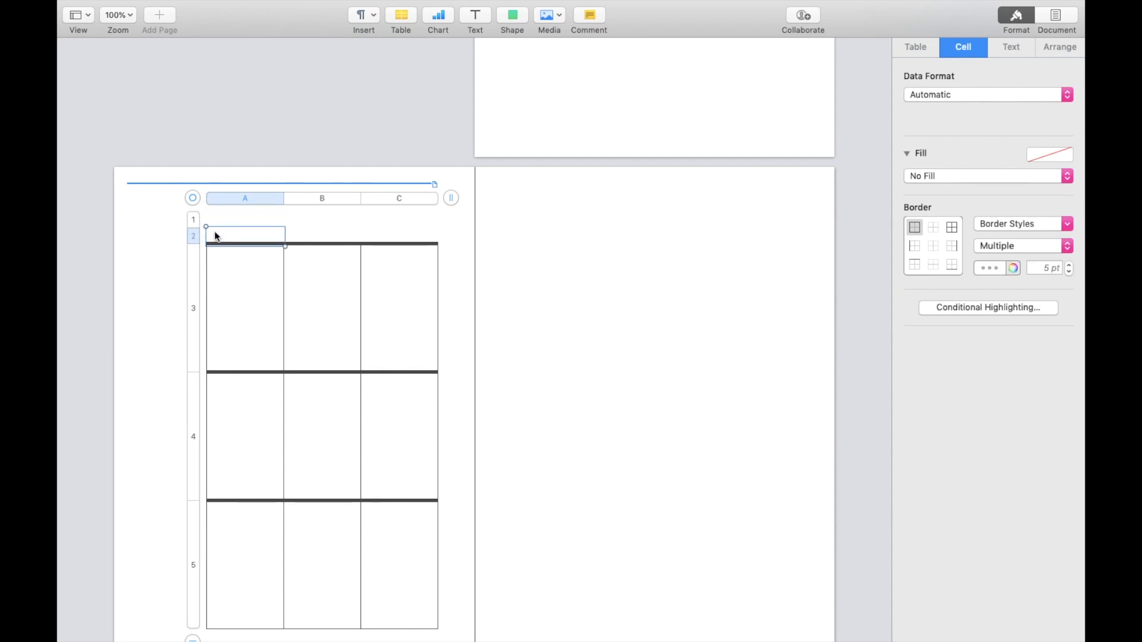
pyautogui.write('Monday')
pyautogui.press('Tab')
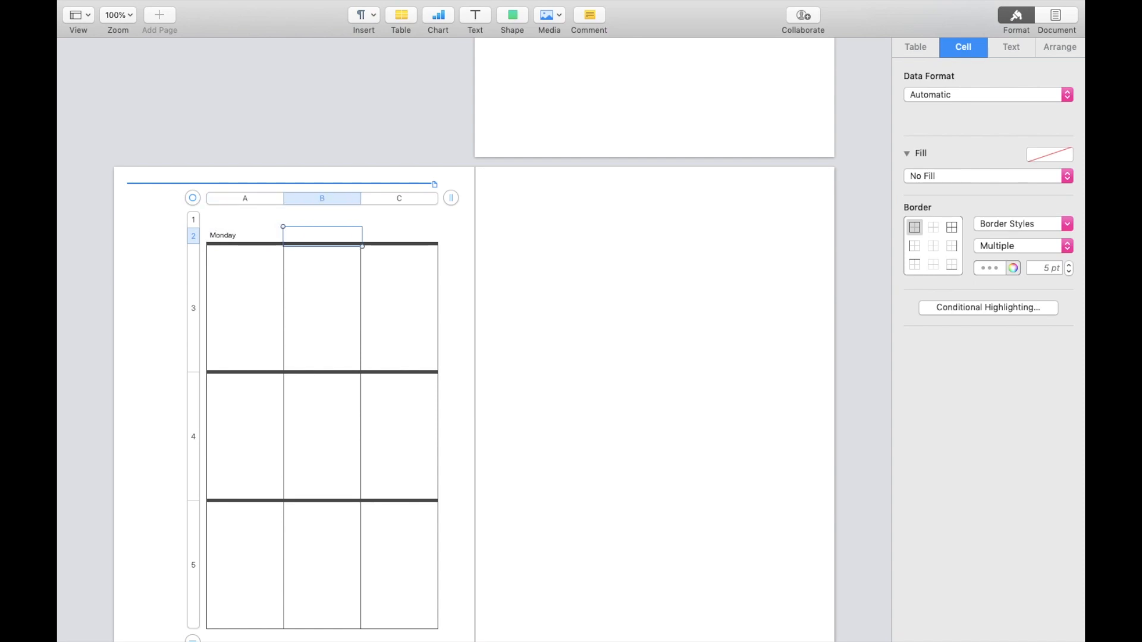
pyautogui.write('Tuesday')
pyautogui.press('Tab')
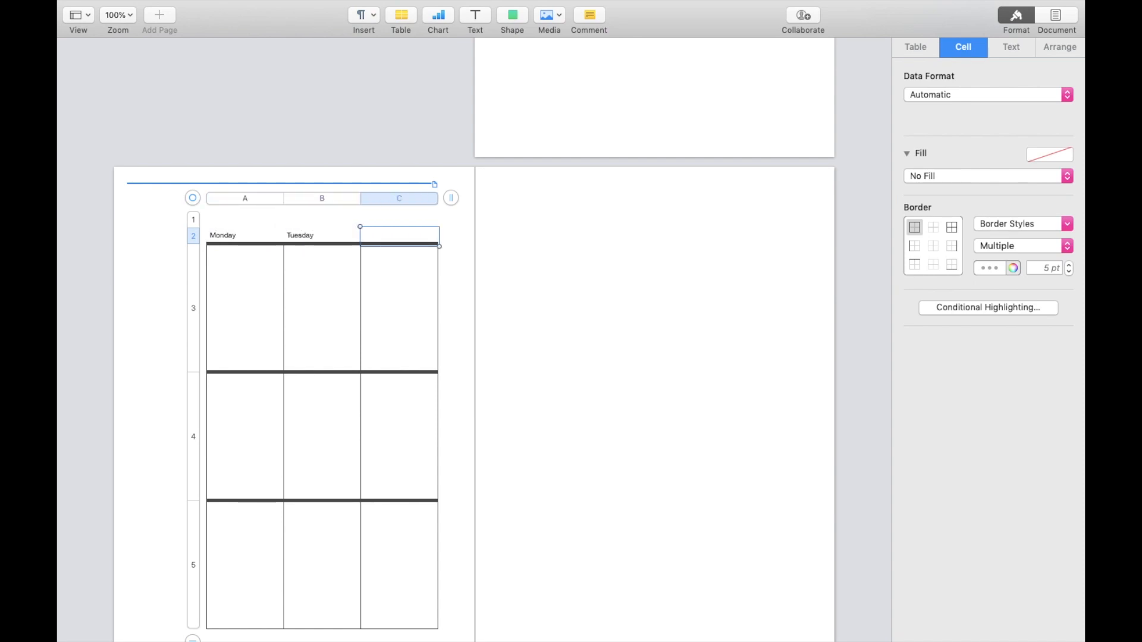
pyautogui.write('Wednesday')
# Set the heights of table rows 2 and 1 to 0.57 in and move the table up within the page margins.
pyautogui.click(191, 232)
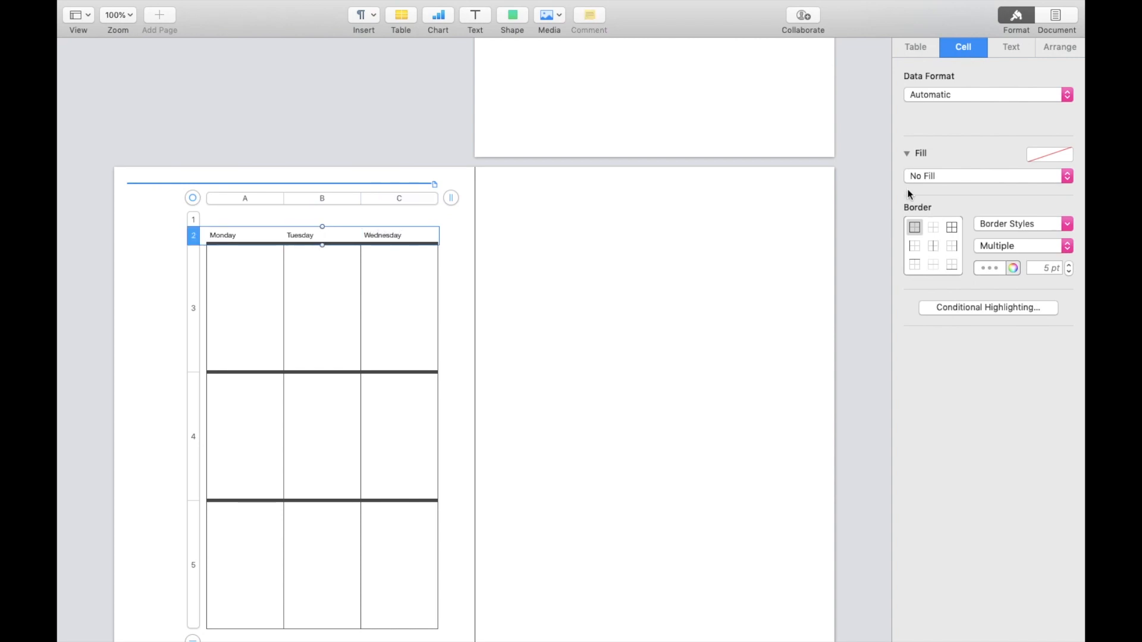
pyautogui.click(922, 50)
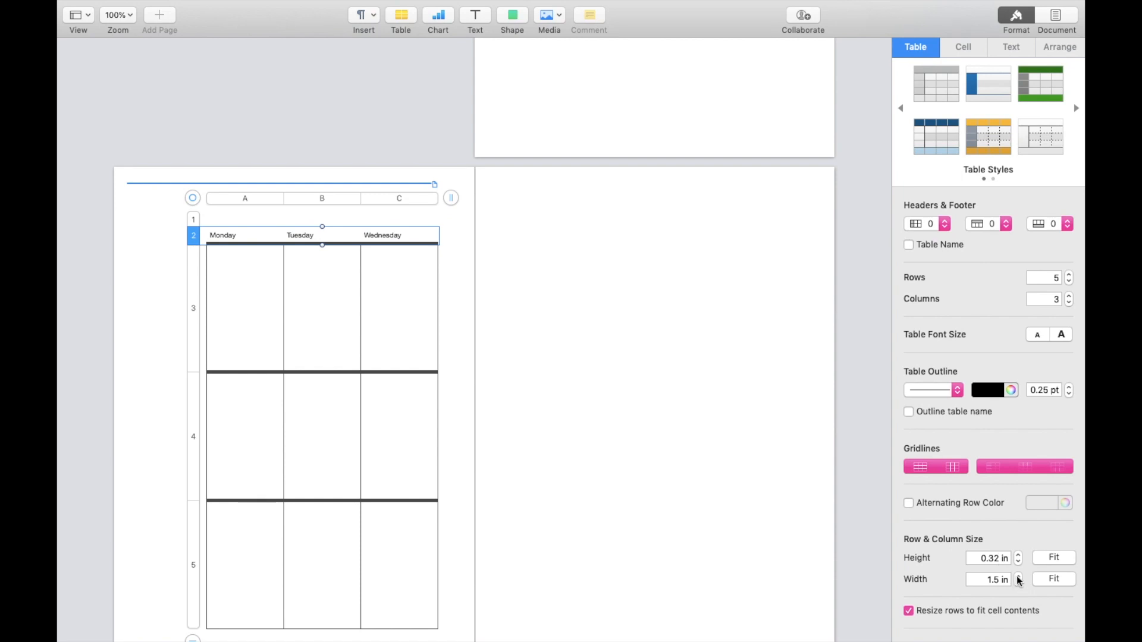
pyautogui.click(1018, 555)
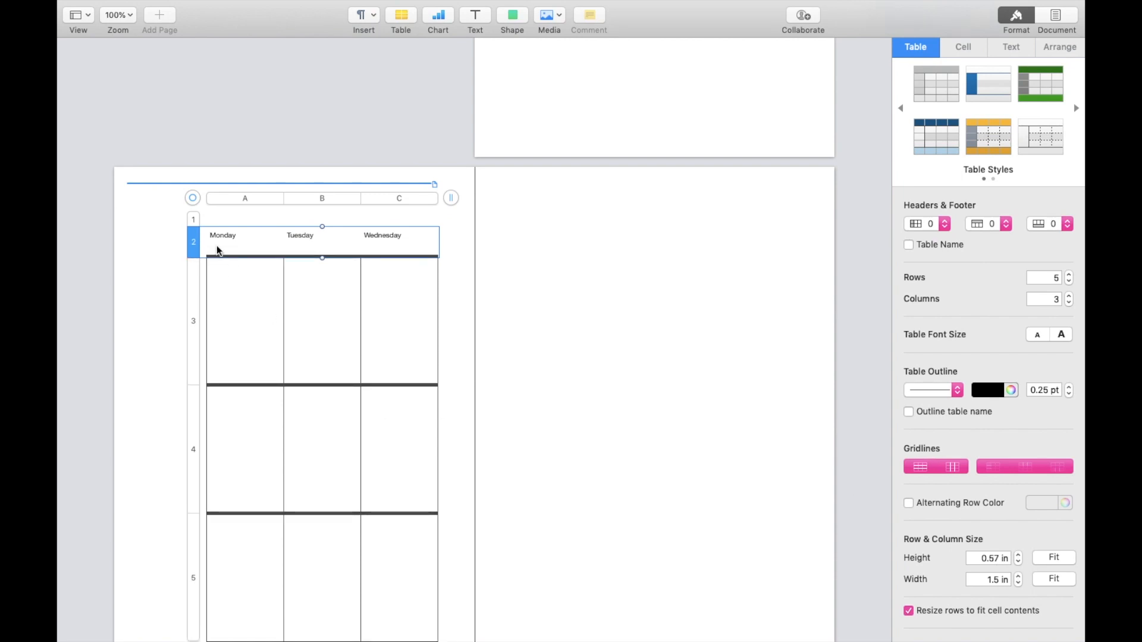
pyautogui.click(195, 221)
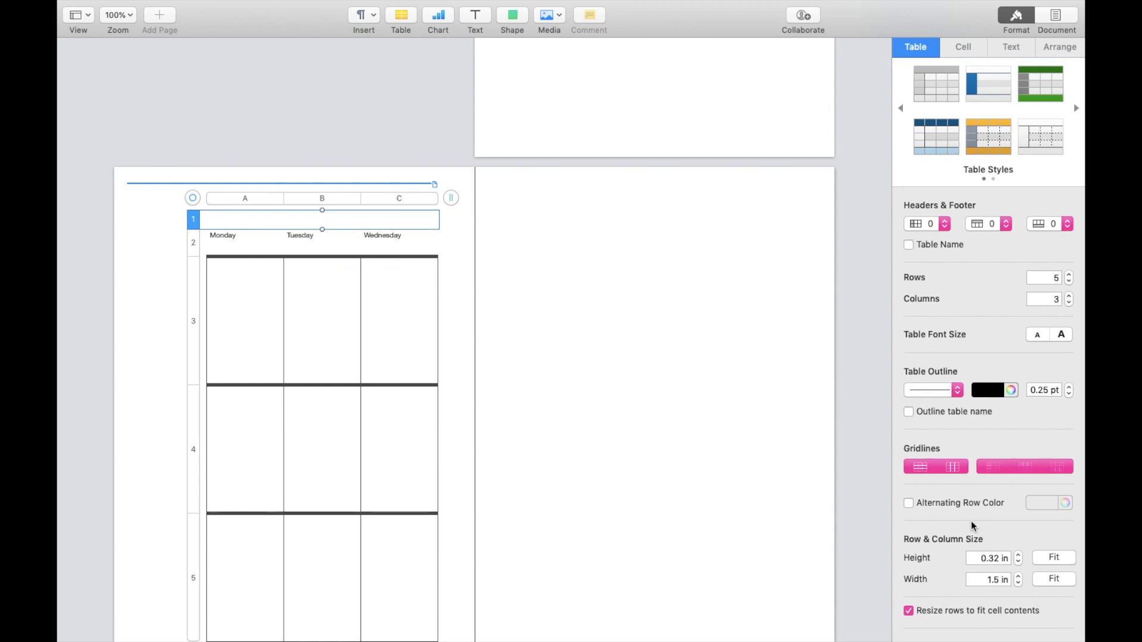
pyautogui.click(1018, 555)
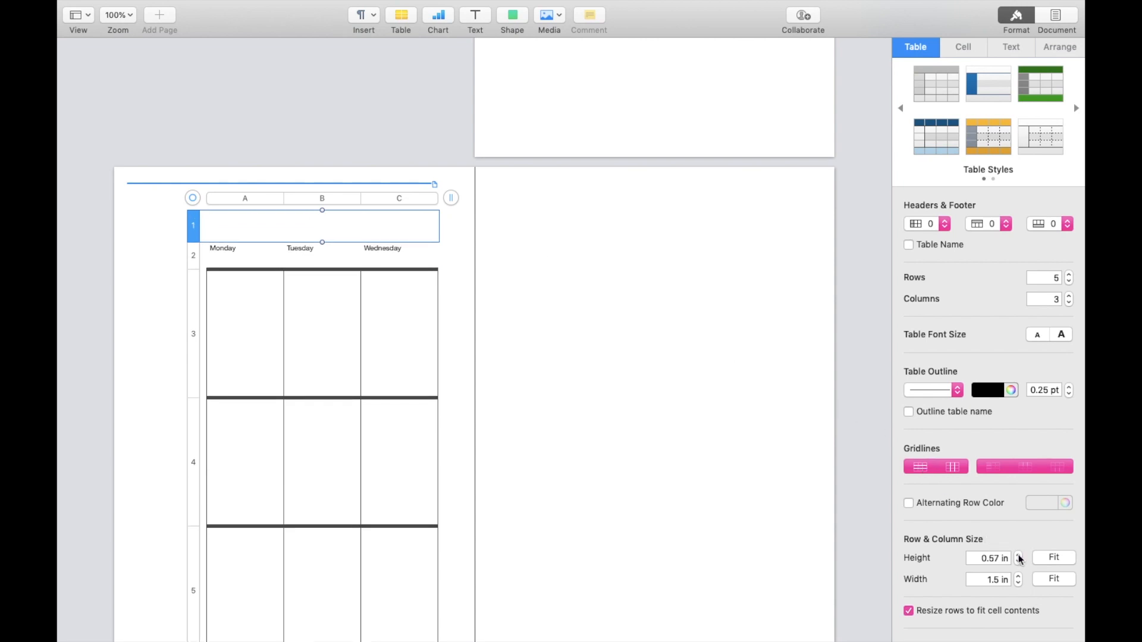
pyautogui.moveTo(192, 198); pyautogui.dragTo(194, 177)
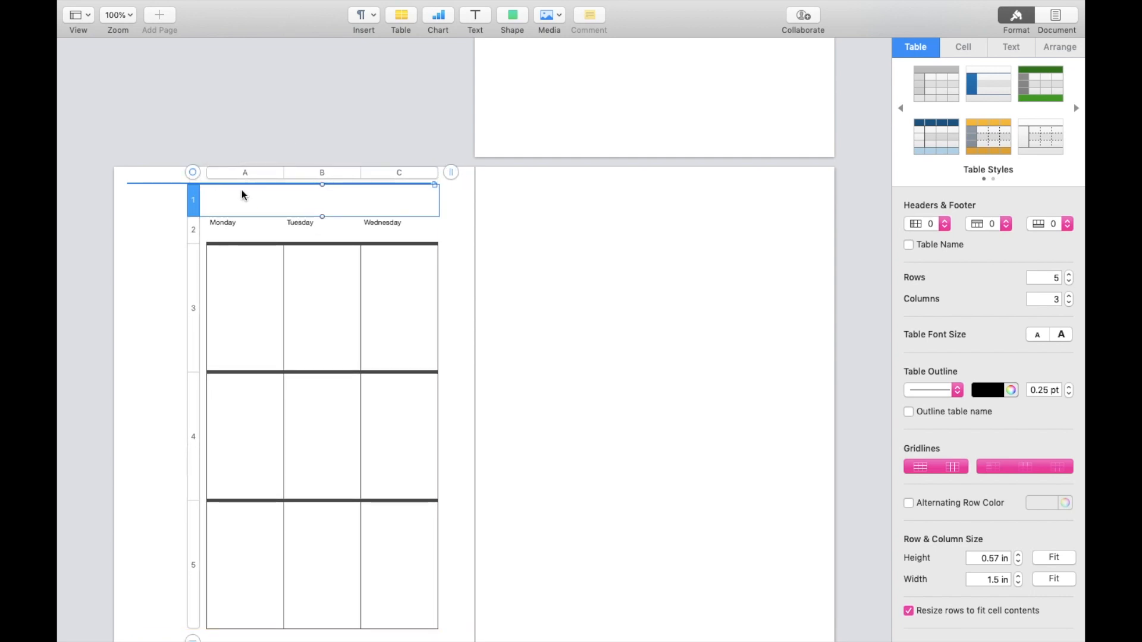
# Center the weekday names in row 2 both horizontally and vertically.
pyautogui.click(332, 319)
pyautogui.click(240, 217)
pyautogui.click(192, 236)
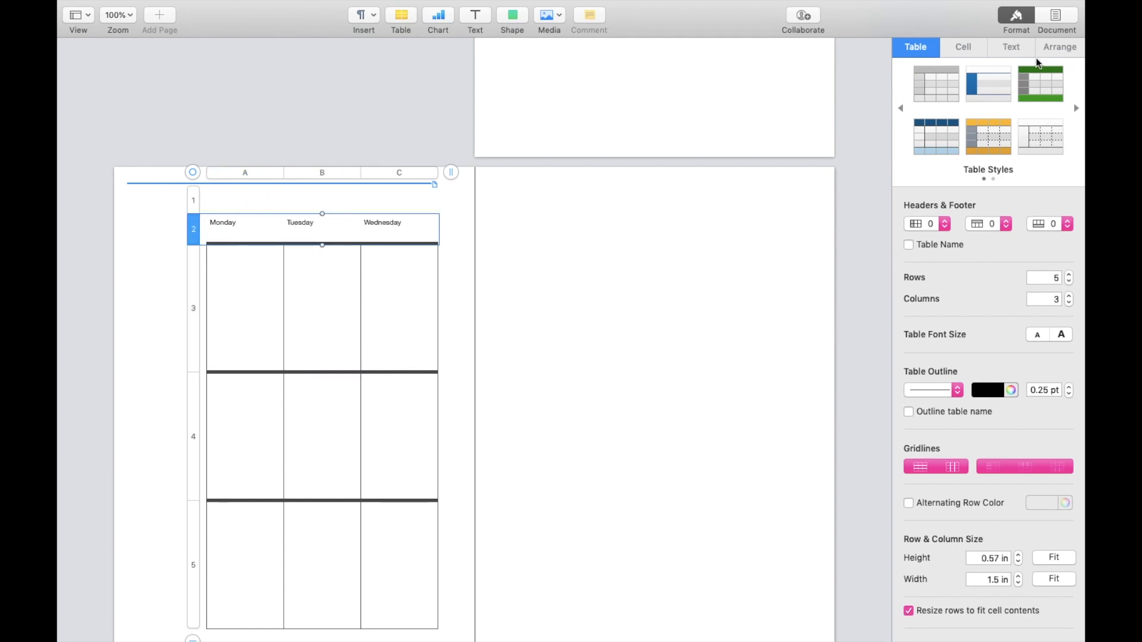
pyautogui.click(1010, 53)
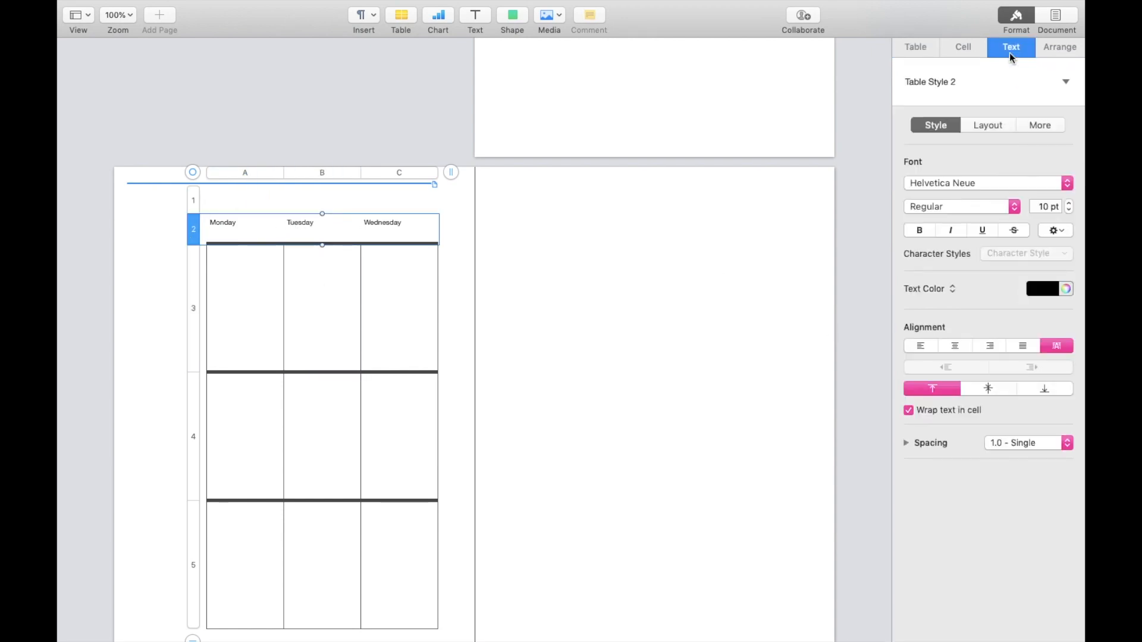
pyautogui.click(955, 346)
pyautogui.click(993, 389)
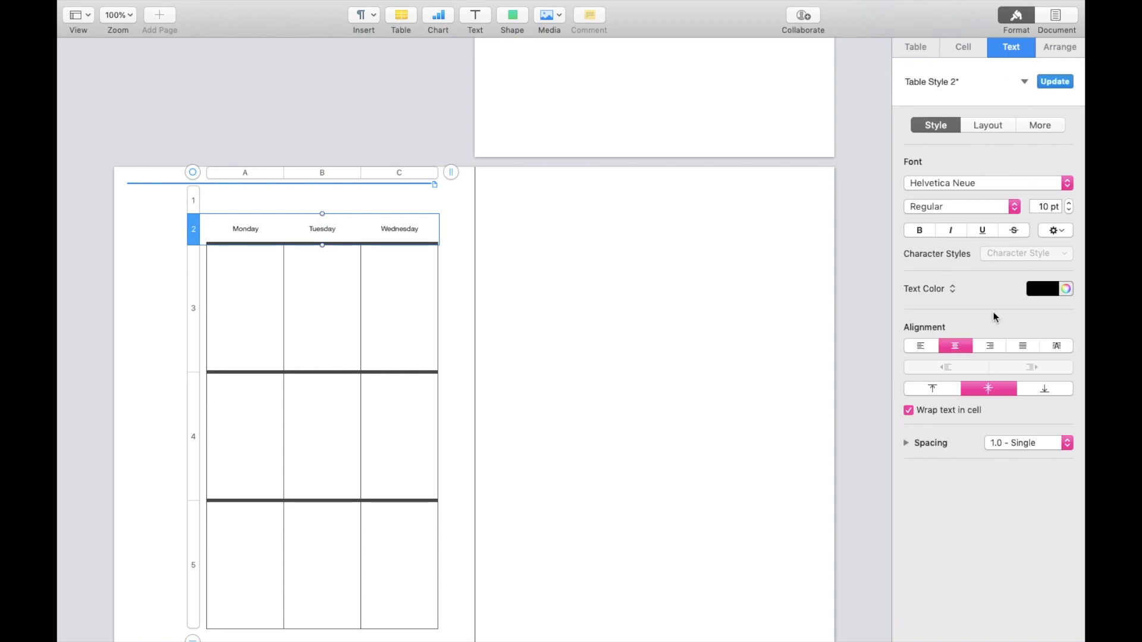
# Format the weekday names in row 2 with the Kingthings Trypewriter 2 font at 16 pt.
pyautogui.click(1005, 187)
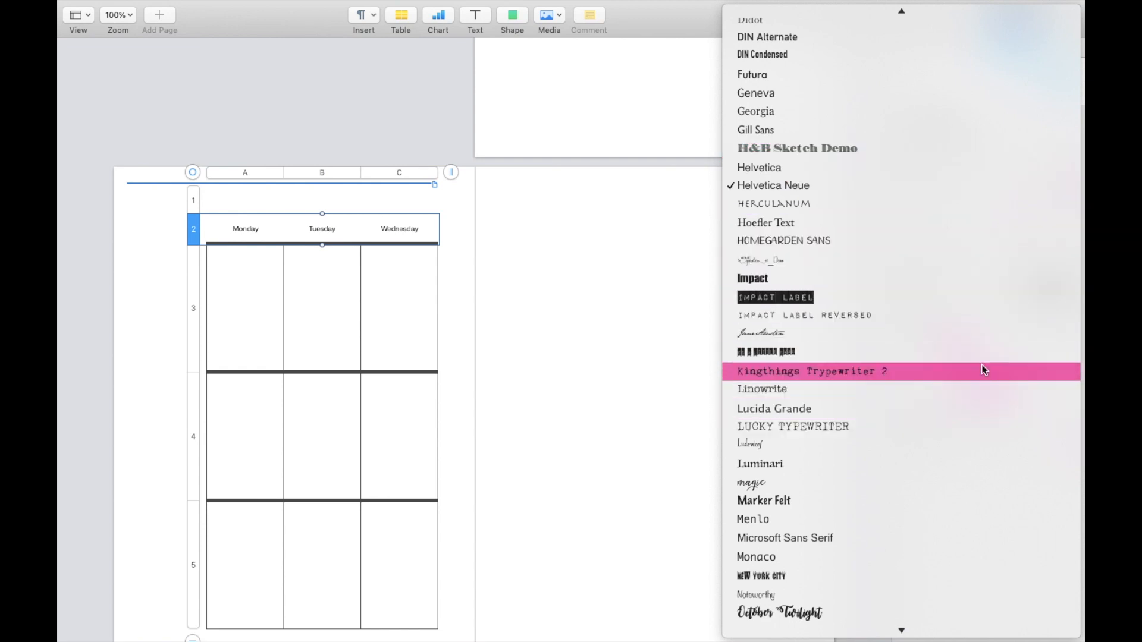
pyautogui.click(982, 370)
pyautogui.click(1070, 203)
pyautogui.click(1069, 203)
pyautogui.click(1069, 203)
pyautogui.click(1070, 203)
pyautogui.click(1069, 203)
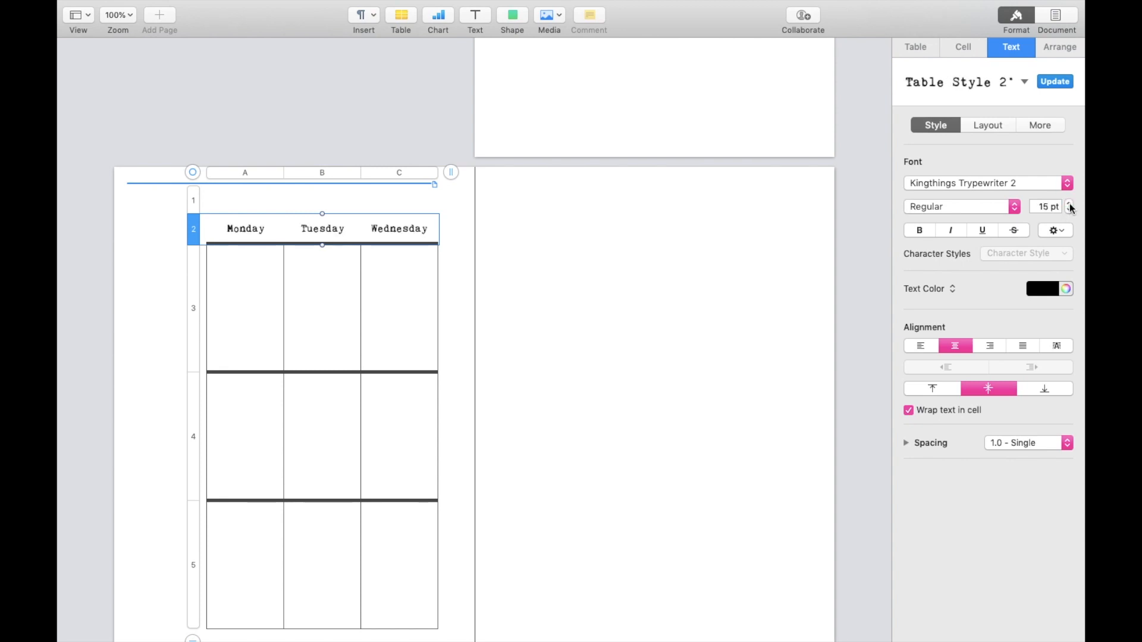
pyautogui.click(1070, 204)
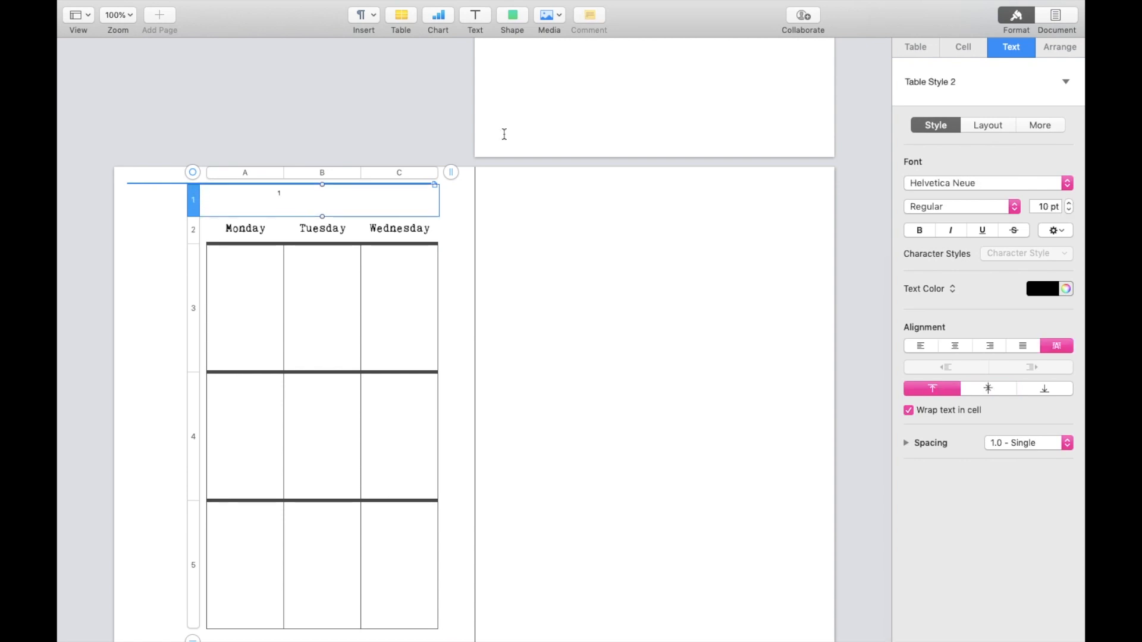
# Set the data format of the cells in table row 1 to Text.
pyautogui.click(926, 48)
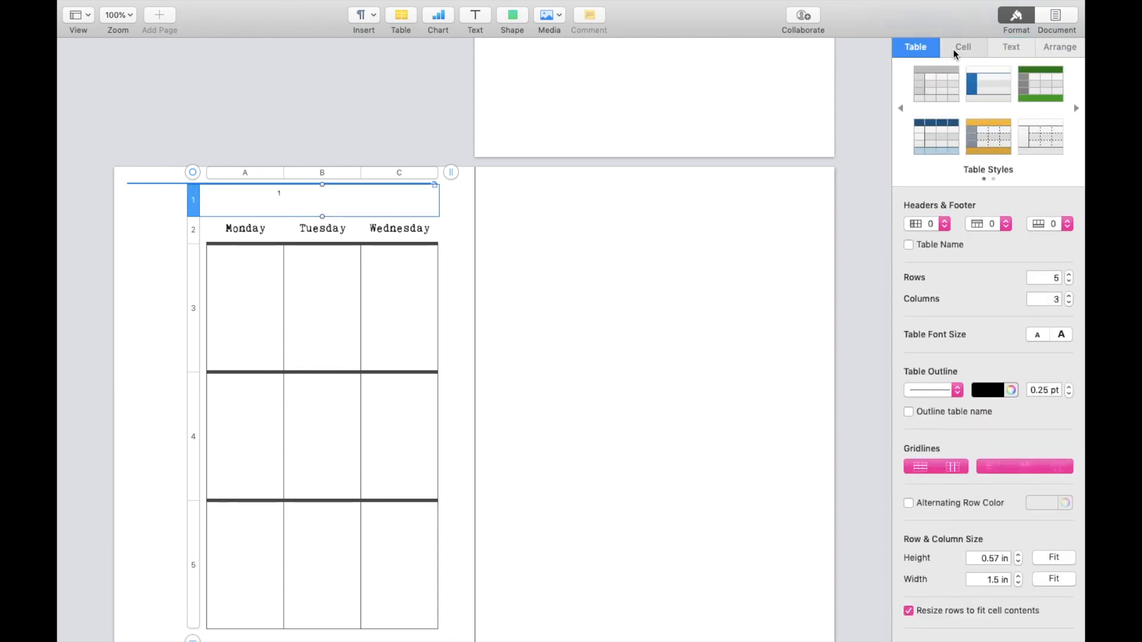
pyautogui.click(953, 51)
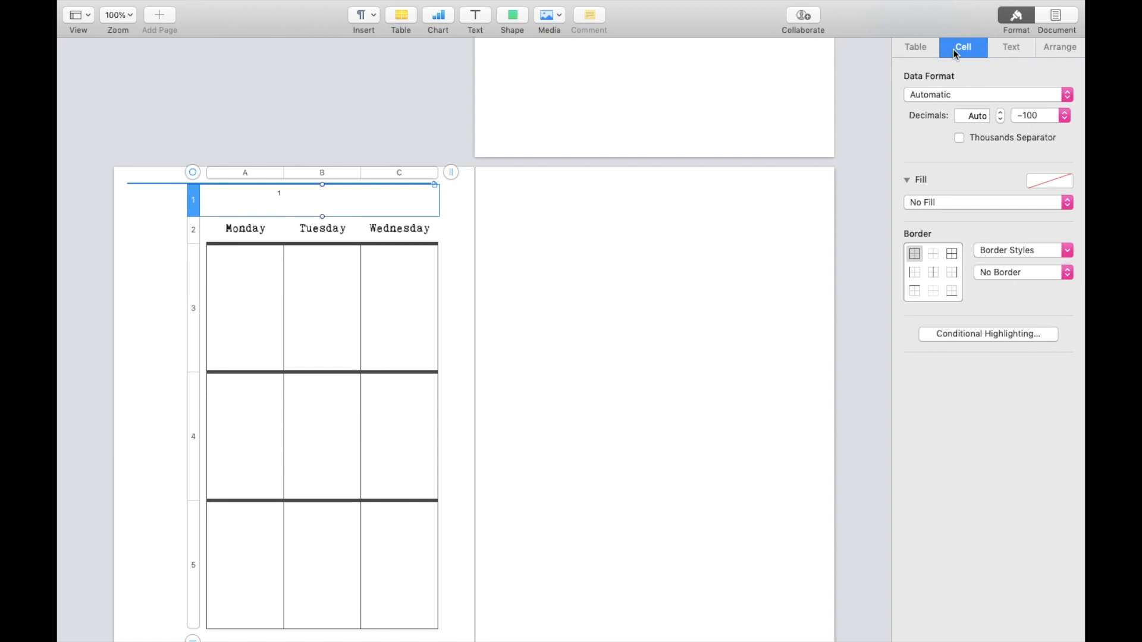
pyautogui.click(1027, 92)
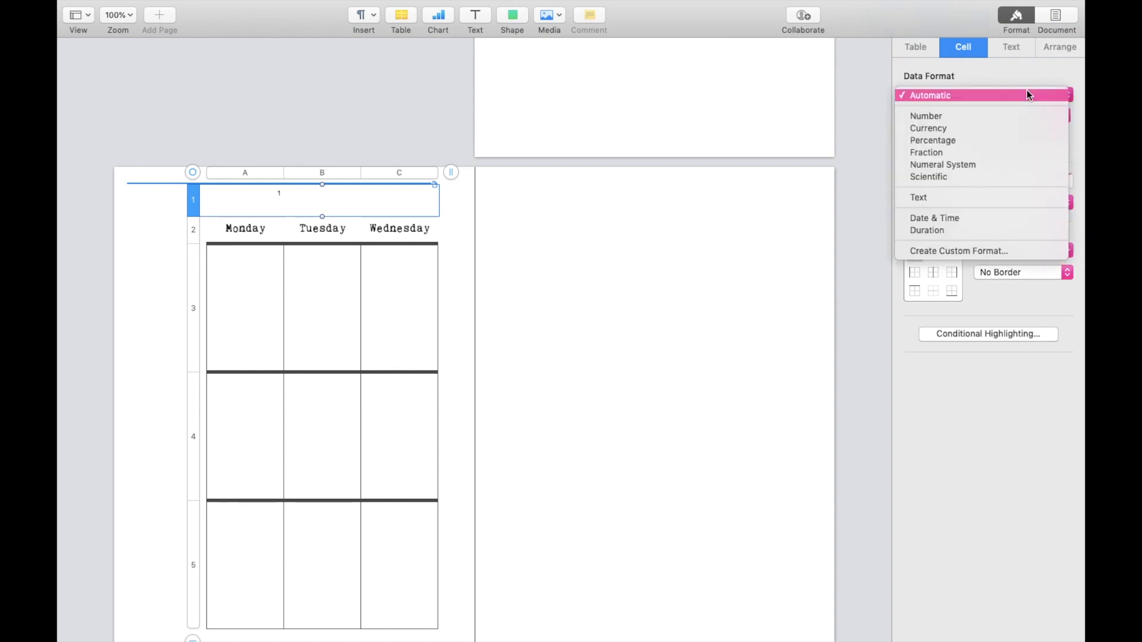
pyautogui.click(970, 203)
# Enter the dates 01, 02 and 03 in the three cells of row 1.
pyautogui.click(216, 195)
pyautogui.write('01')
pyautogui.press('Tab')
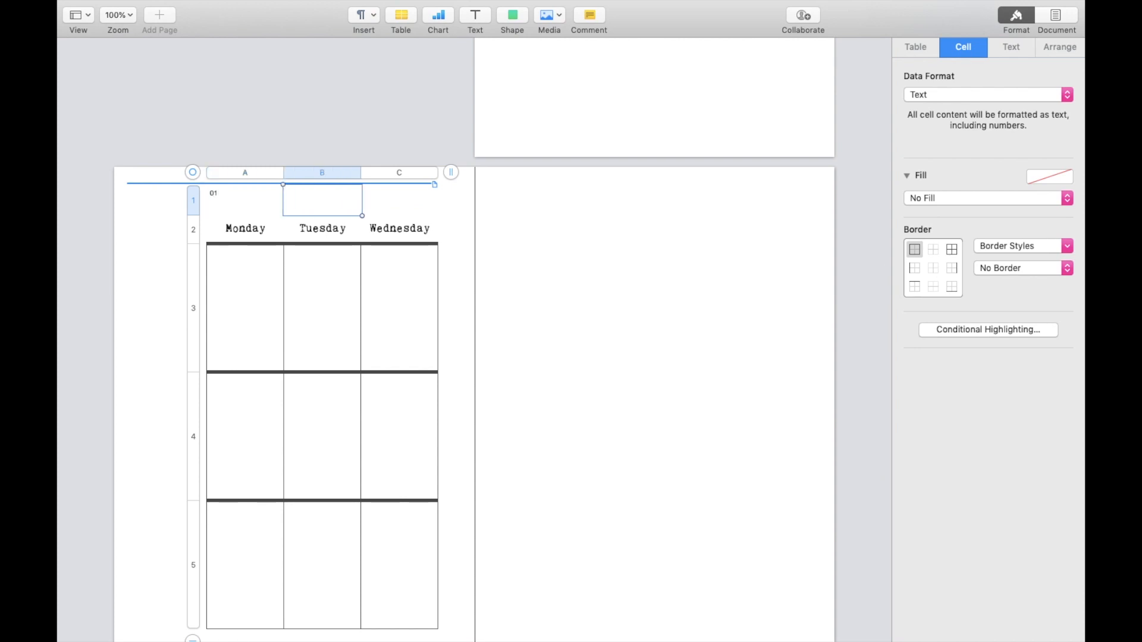
pyautogui.press('Tab')
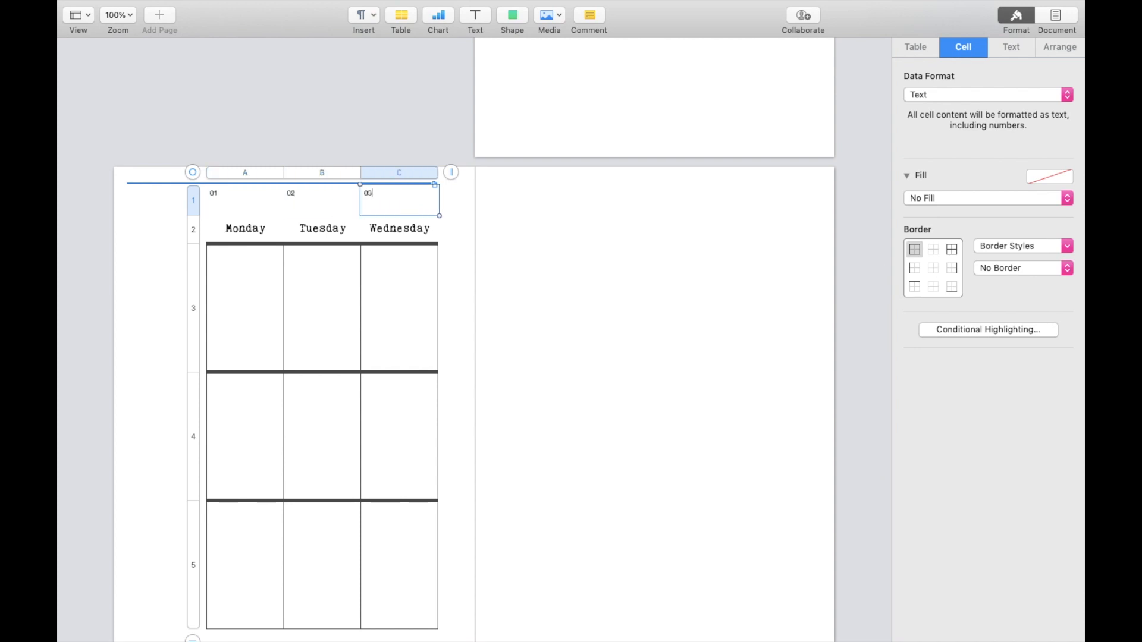
# Center the row 1 dates horizontally and align them to the bottom of their cells.
pyautogui.click(192, 203)
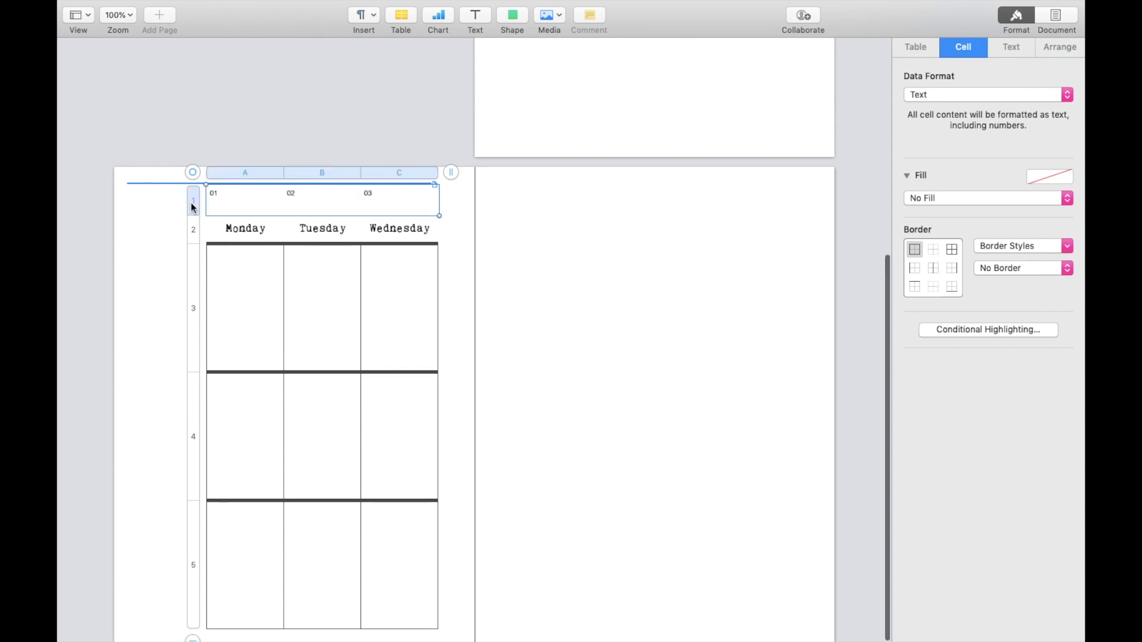
pyautogui.click(915, 49)
pyautogui.click(1008, 49)
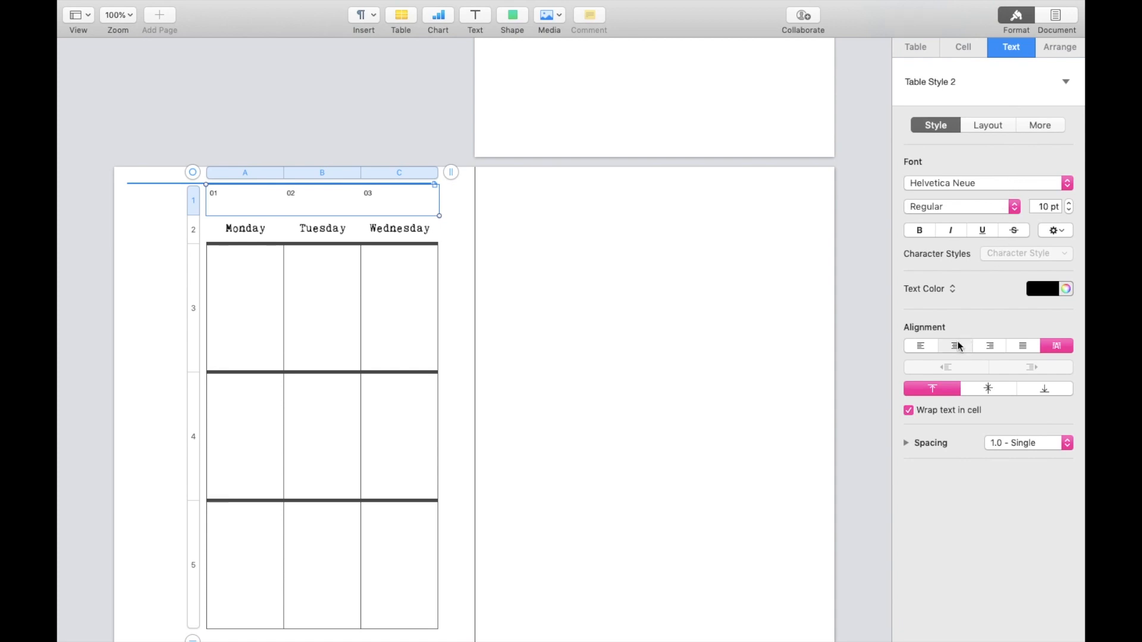
pyautogui.click(956, 346)
pyautogui.click(1045, 390)
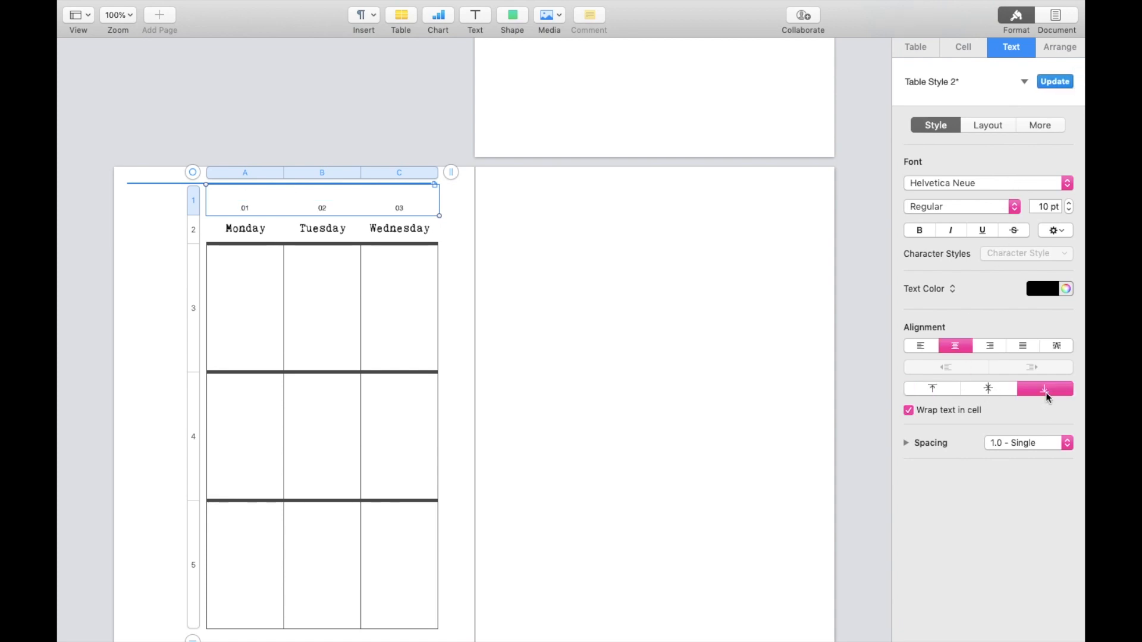
# Format the row 1 dates with the Kingthings Trypewriter 2 font at 29 pt.
pyautogui.click(1027, 182)
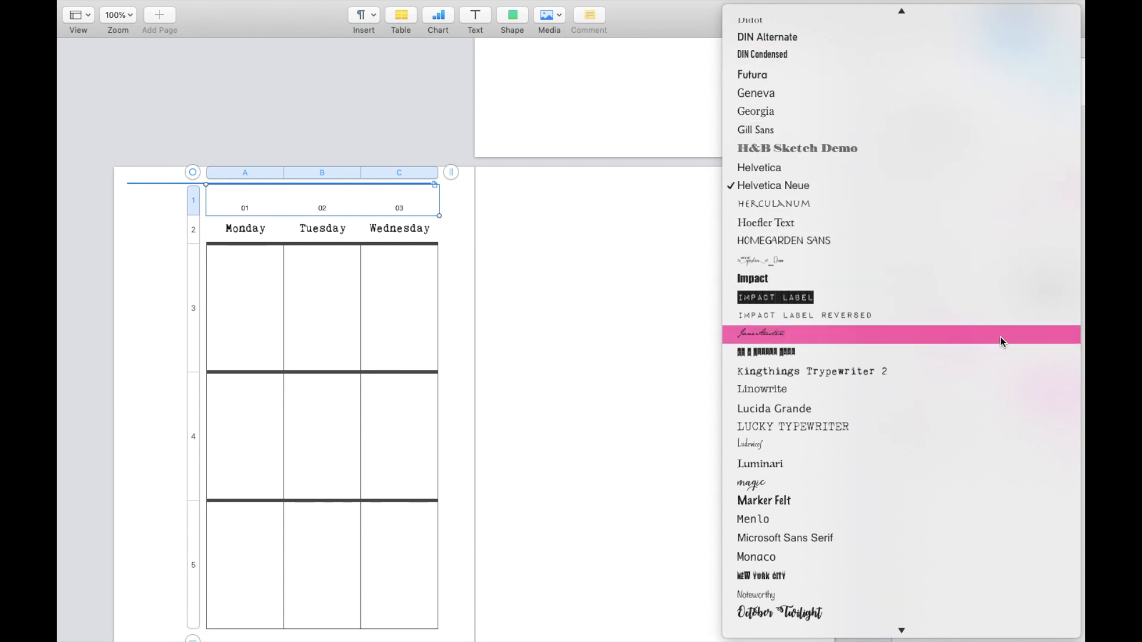
pyautogui.click(994, 373)
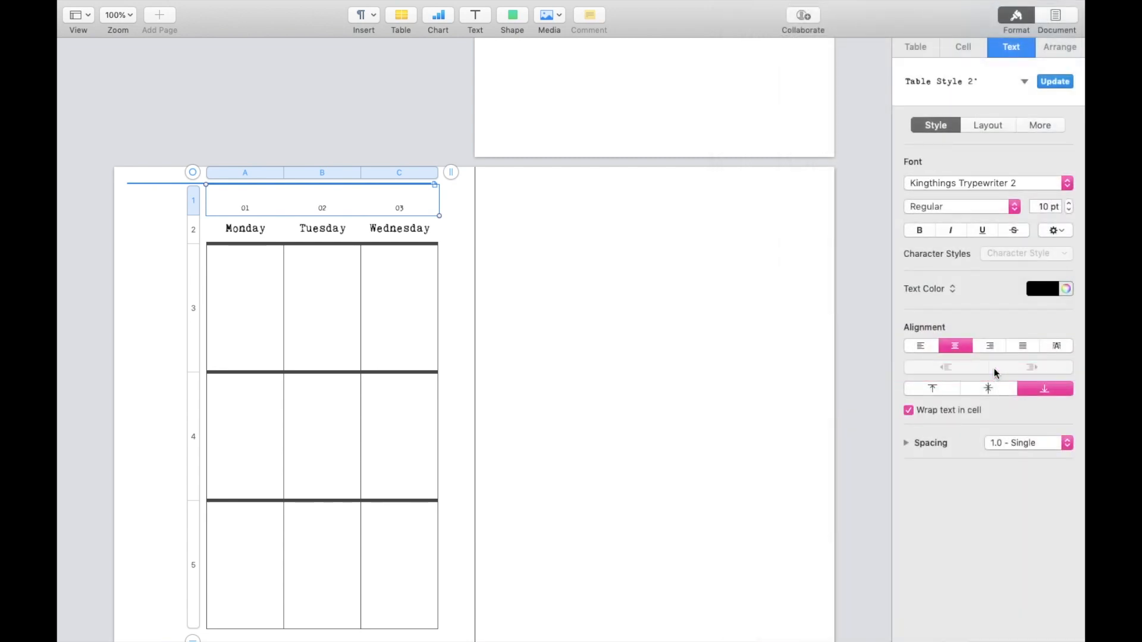
pyautogui.click(1069, 203)
pyautogui.click(1069, 204)
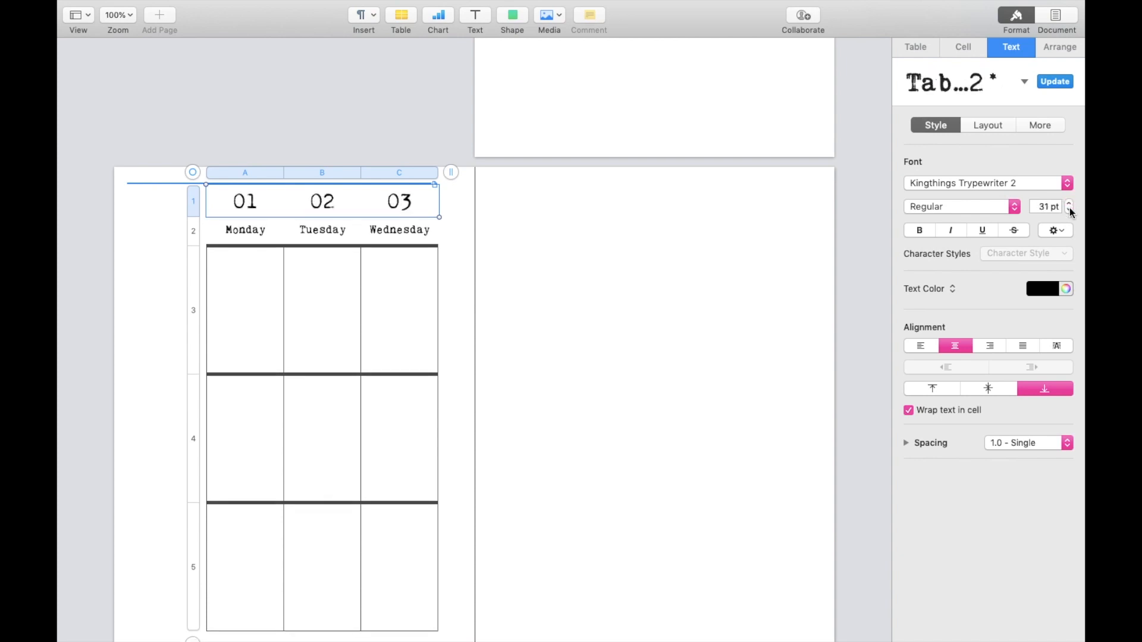
pyautogui.click(1069, 211)
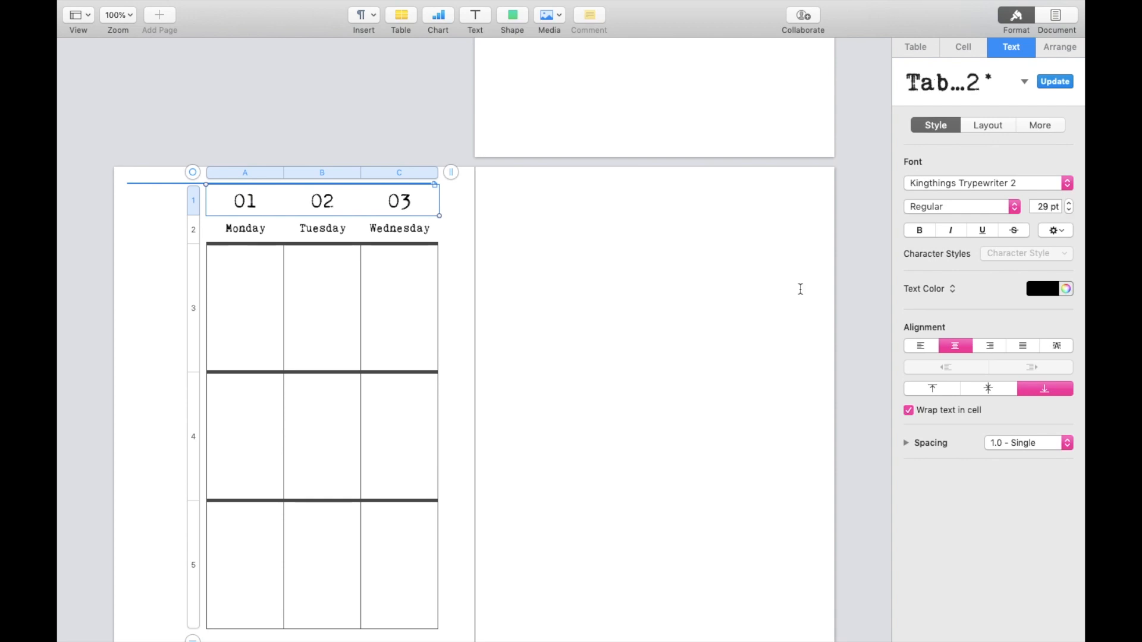
pyautogui.click(149, 328)
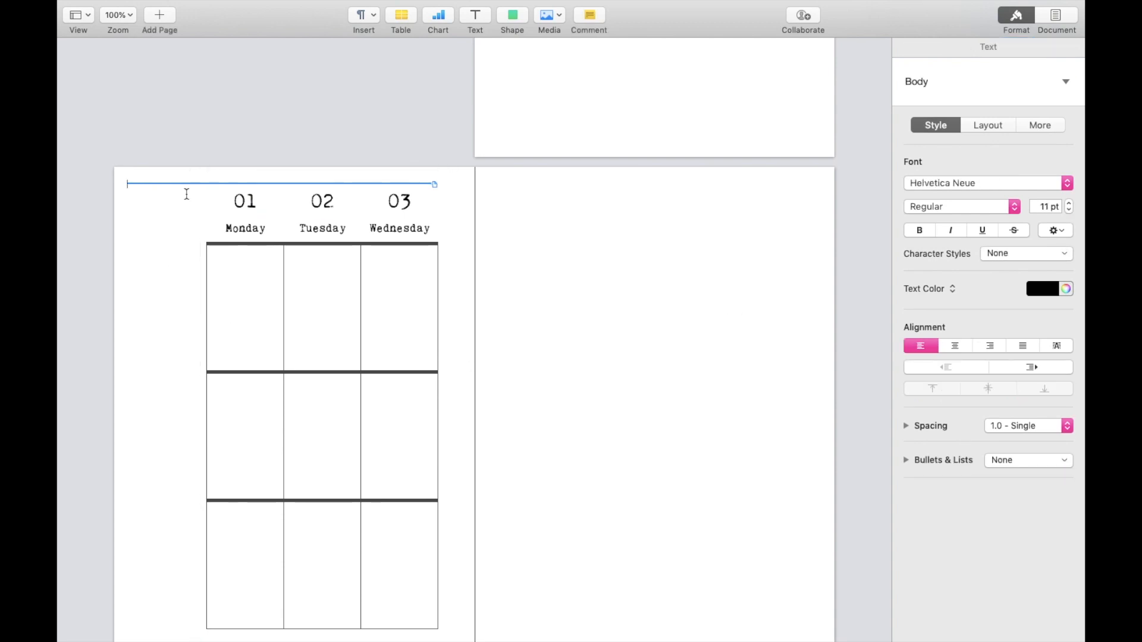
# Try to shift the boundary between table rows 1 and 2, and undo the change.
pyautogui.click(251, 205)
pyautogui.moveTo(196, 173); pyautogui.dragTo(197, 171)
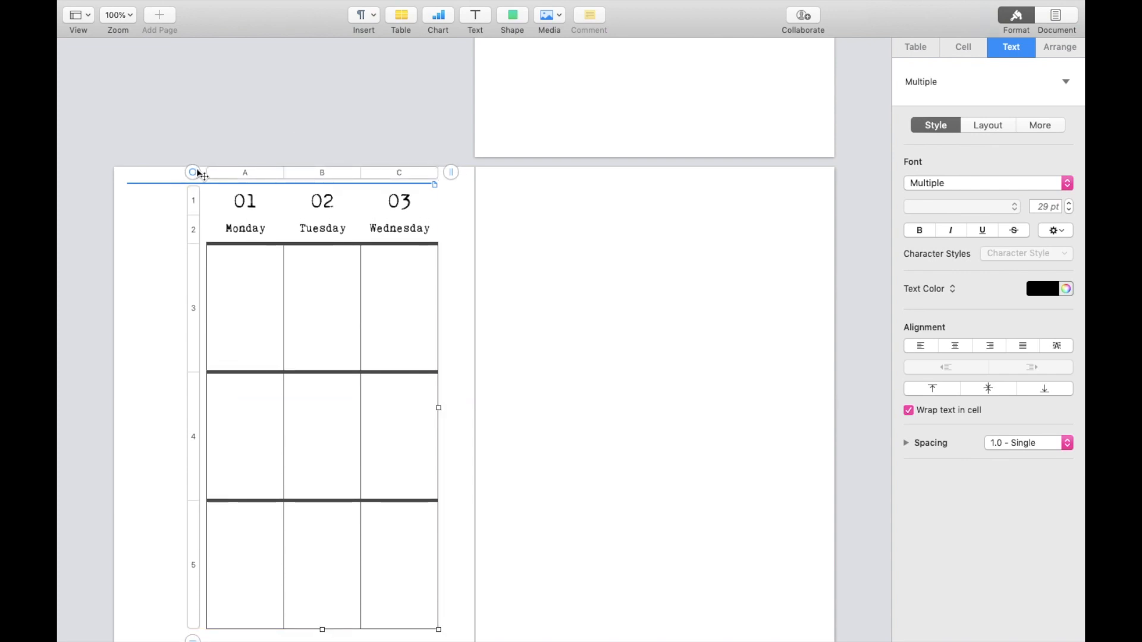
pyautogui.click(220, 227)
pyautogui.click(195, 229)
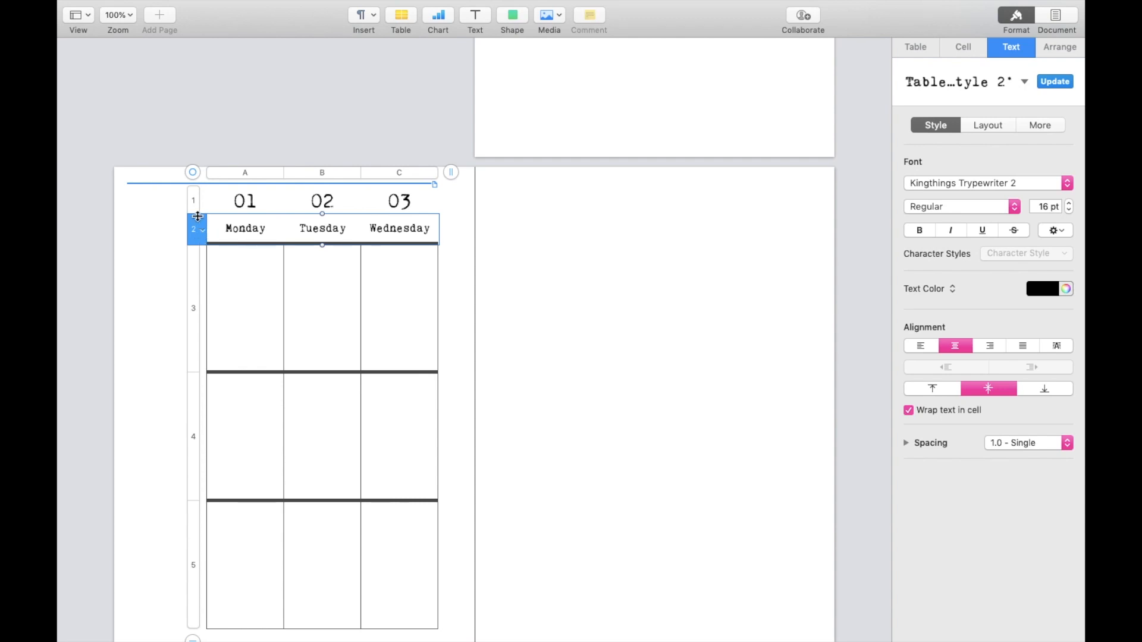
pyautogui.moveTo(196, 214); pyautogui.dragTo(196, 223)
pyautogui.press('super+z')
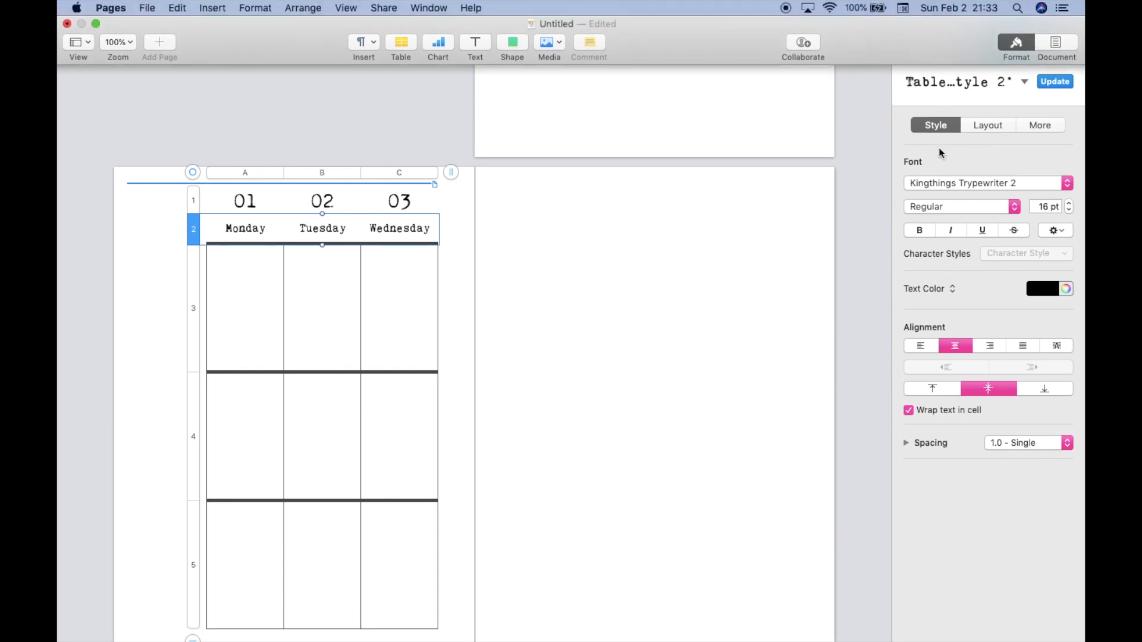
# Set the height of row 2 to 0.4 in and move the table down so its lower edge meets the bottom margin.
pyautogui.click(915, 47)
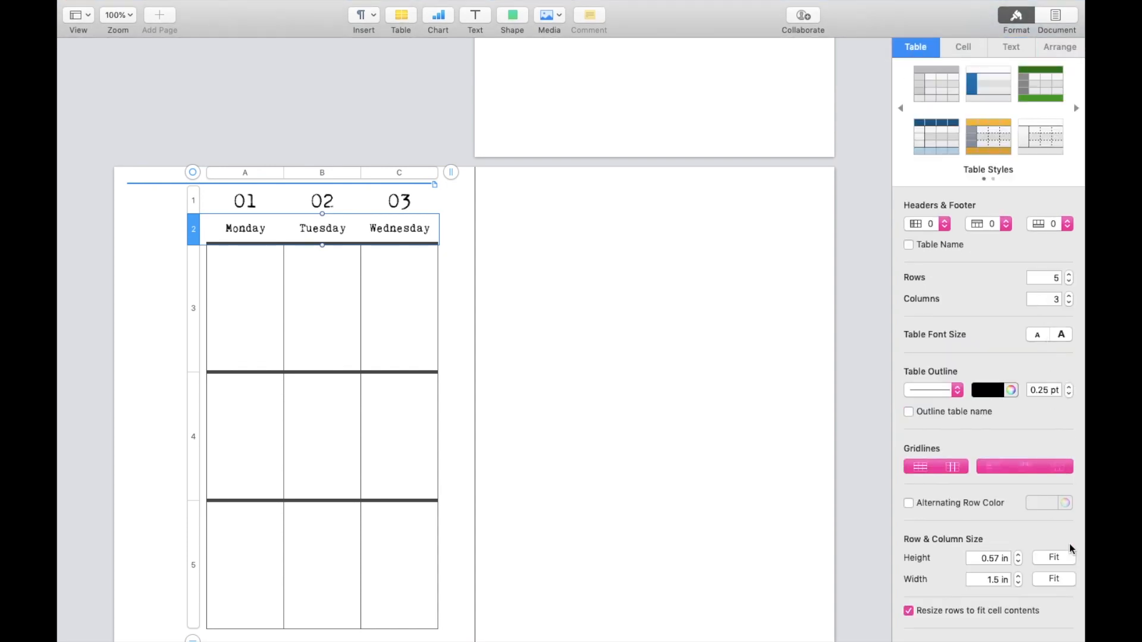
pyautogui.moveTo(993, 560); pyautogui.dragTo(1003, 560)
pyautogui.press('BackSpace')
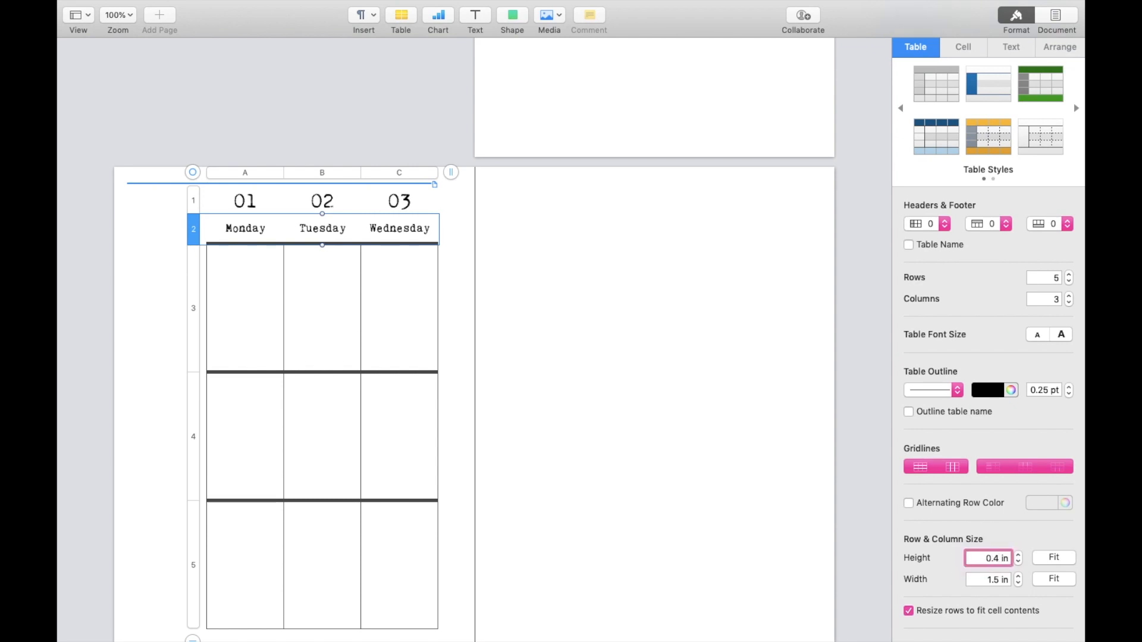
pyautogui.press('Return')
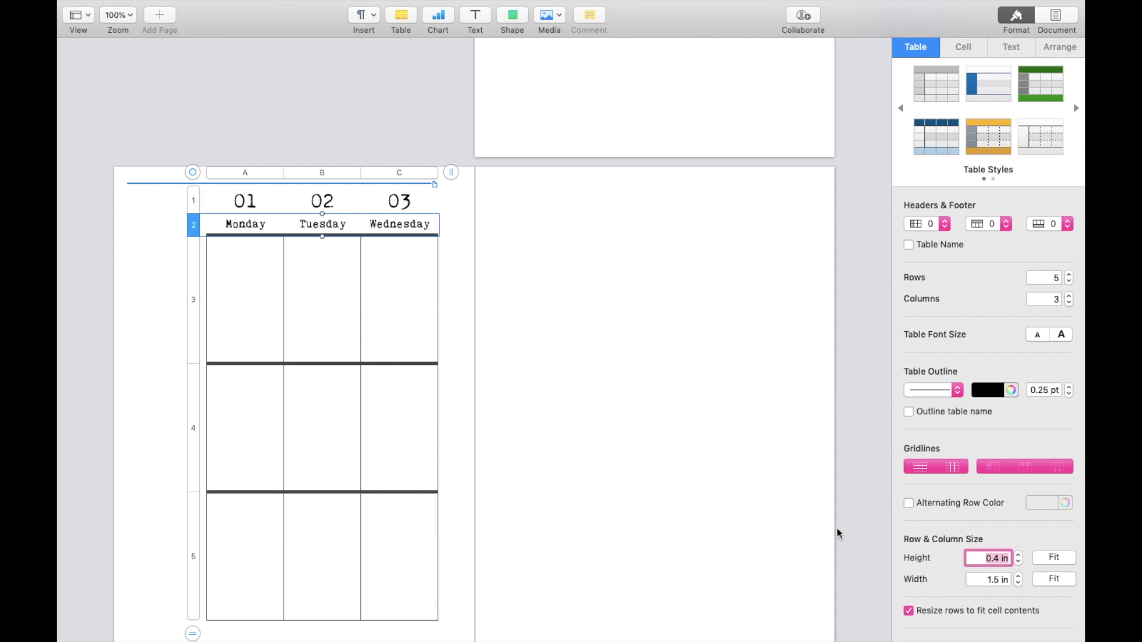
pyautogui.moveTo(194, 174); pyautogui.dragTo(196, 183)
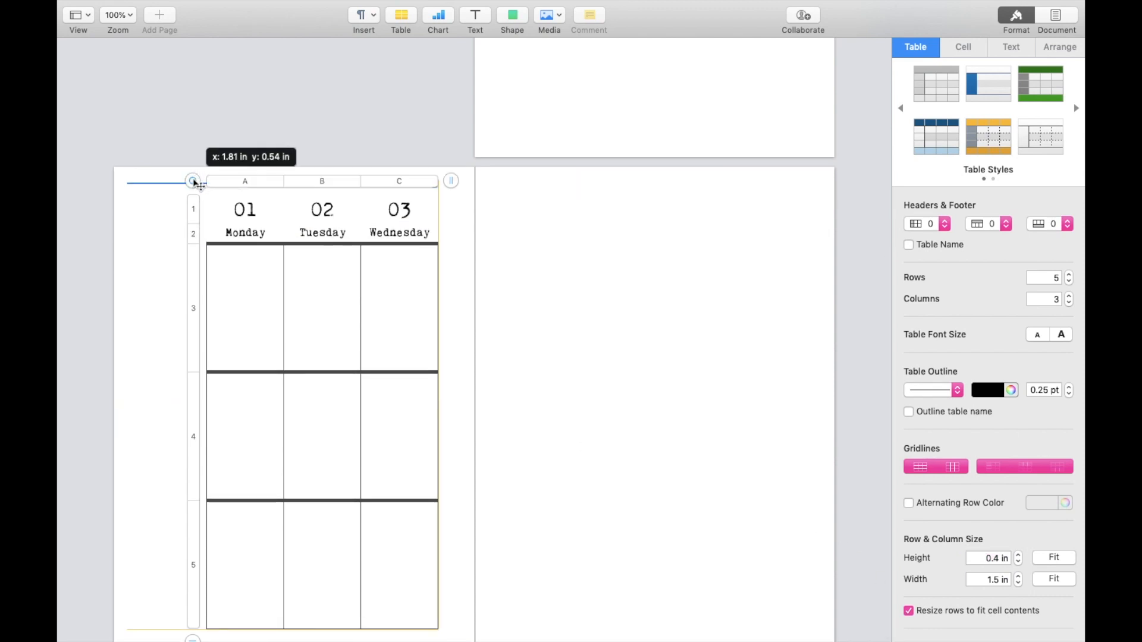
# Set the height of row 1 to 0.7 in and move the table up so its lower edge meets the bottom margin.
pyautogui.click(195, 206)
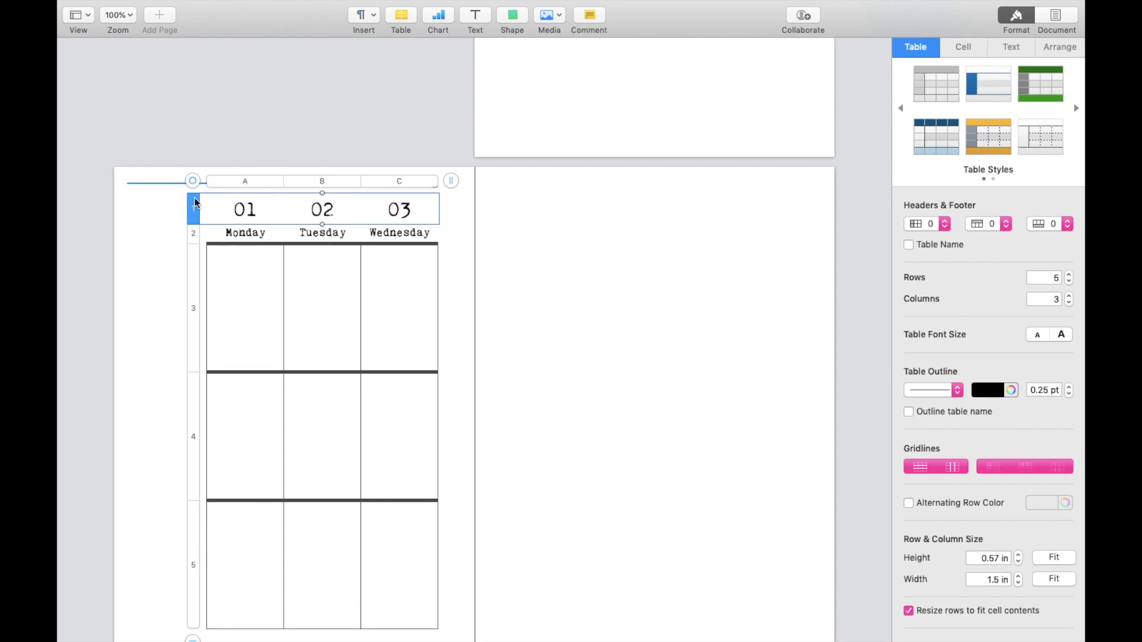
pyautogui.click(999, 559)
pyautogui.write('7')
pyautogui.press('Return')
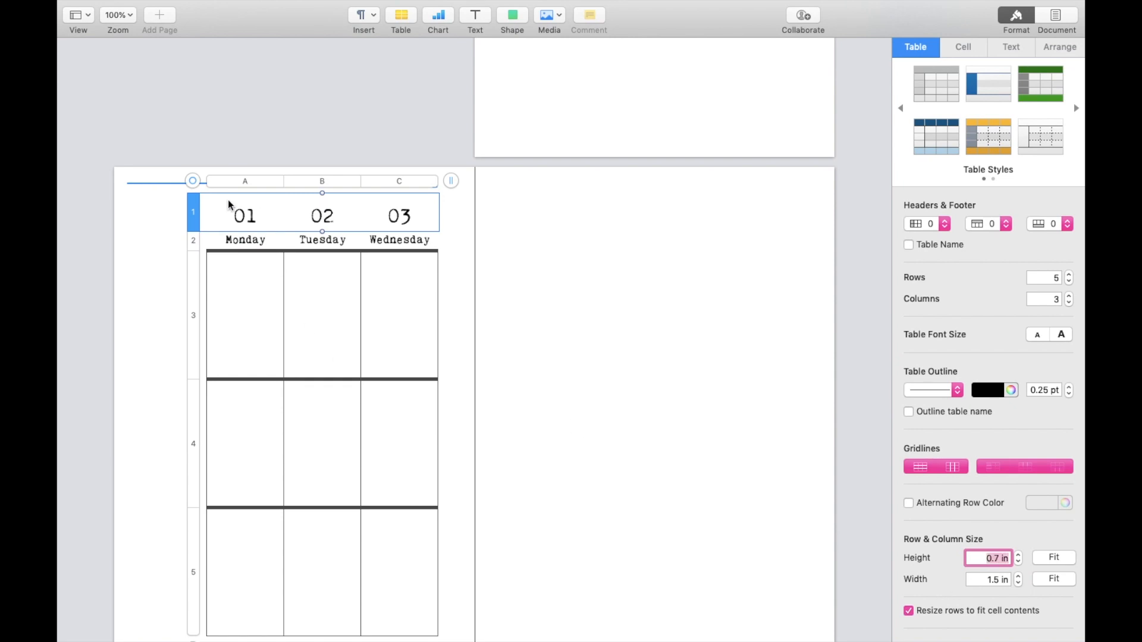
pyautogui.click(193, 183)
pyautogui.moveTo(193, 183); pyautogui.dragTo(195, 182)
pyautogui.click(251, 210)
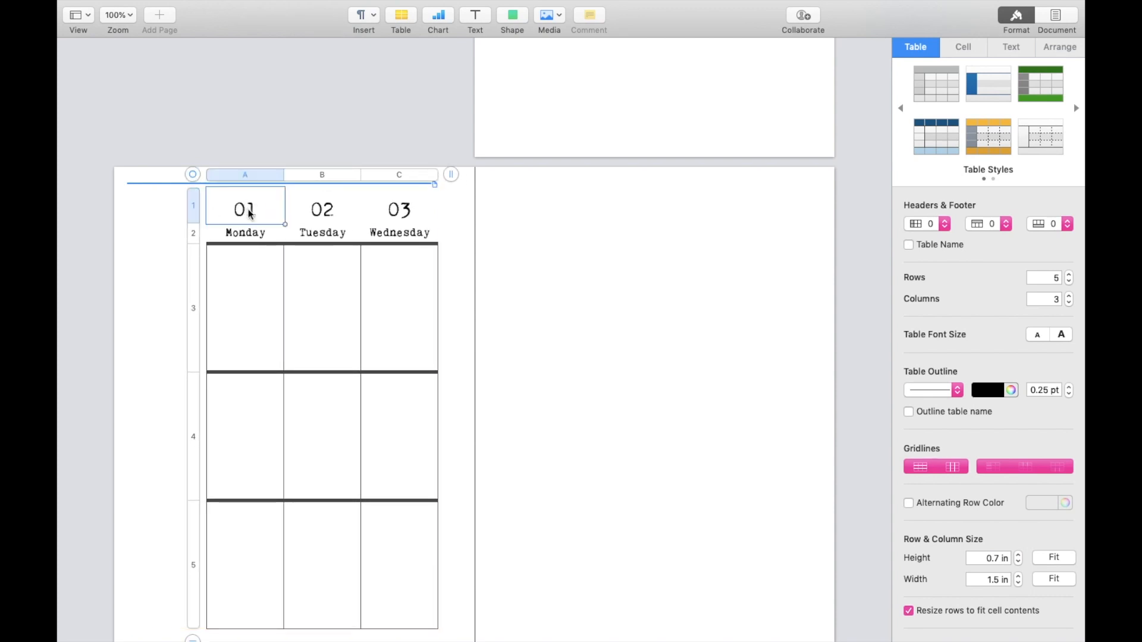
# Set the font size of the row 1 dates to 36 pt.
pyautogui.click(193, 205)
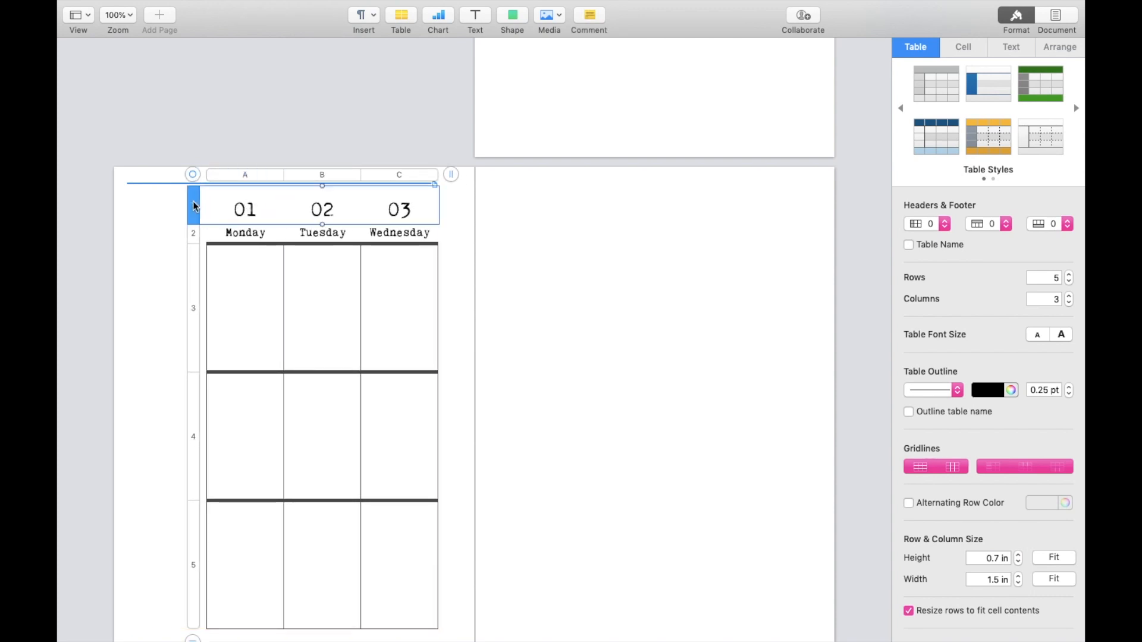
pyautogui.click(1022, 49)
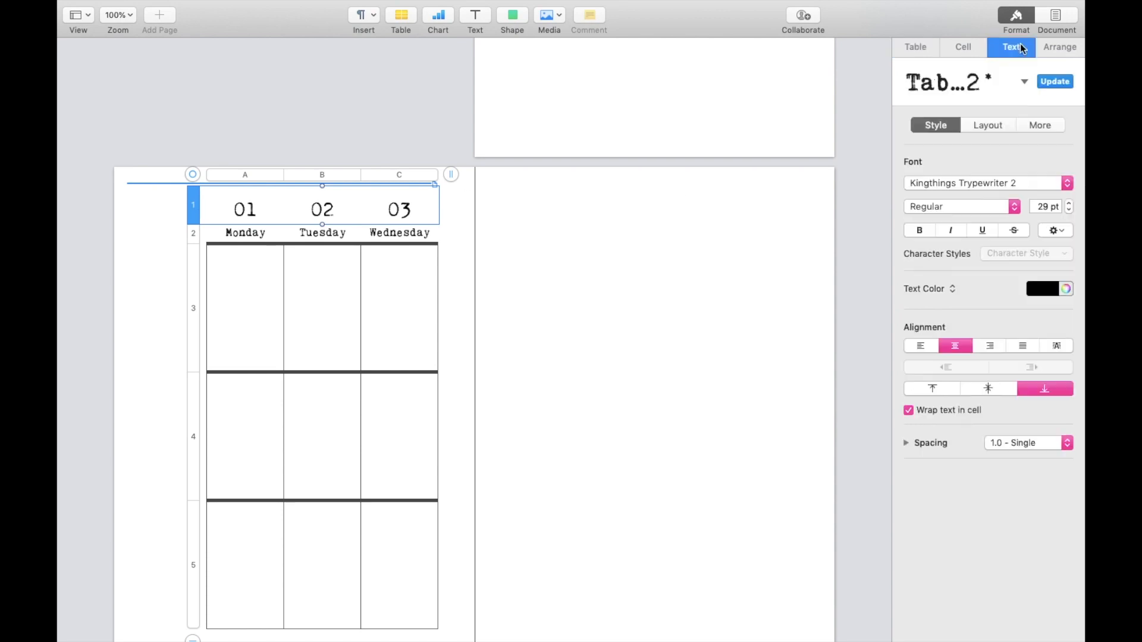
pyautogui.click(1068, 203)
pyautogui.click(1068, 203)
pyautogui.click(1069, 203)
pyautogui.click(1069, 203)
pyautogui.click(1069, 204)
pyautogui.click(1069, 204)
pyautogui.click(1069, 204)
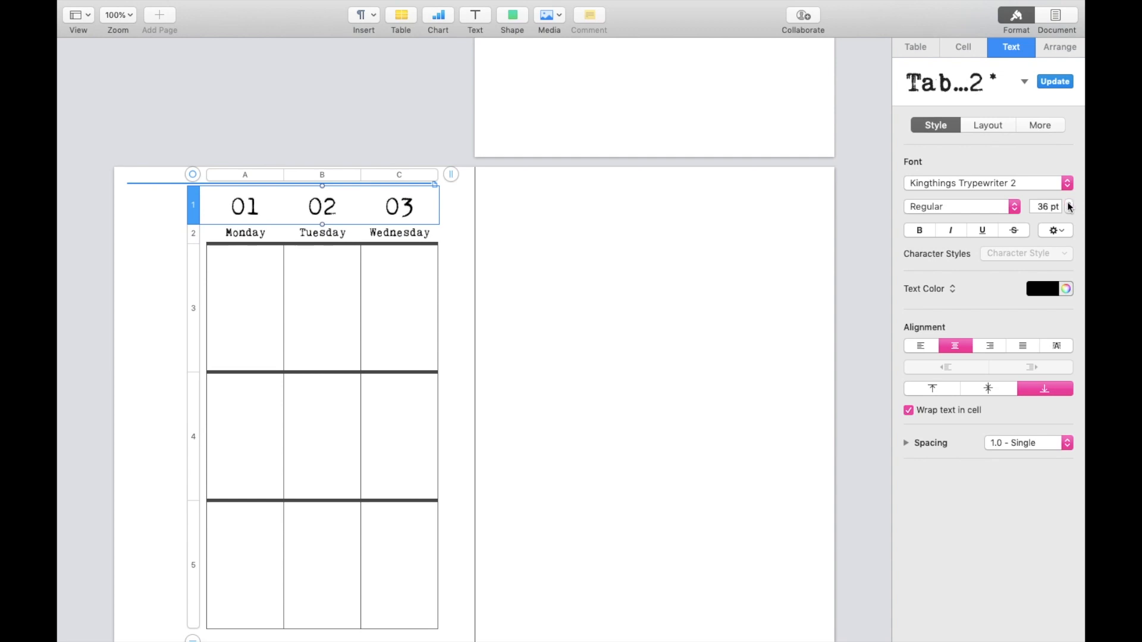
pyautogui.click(584, 345)
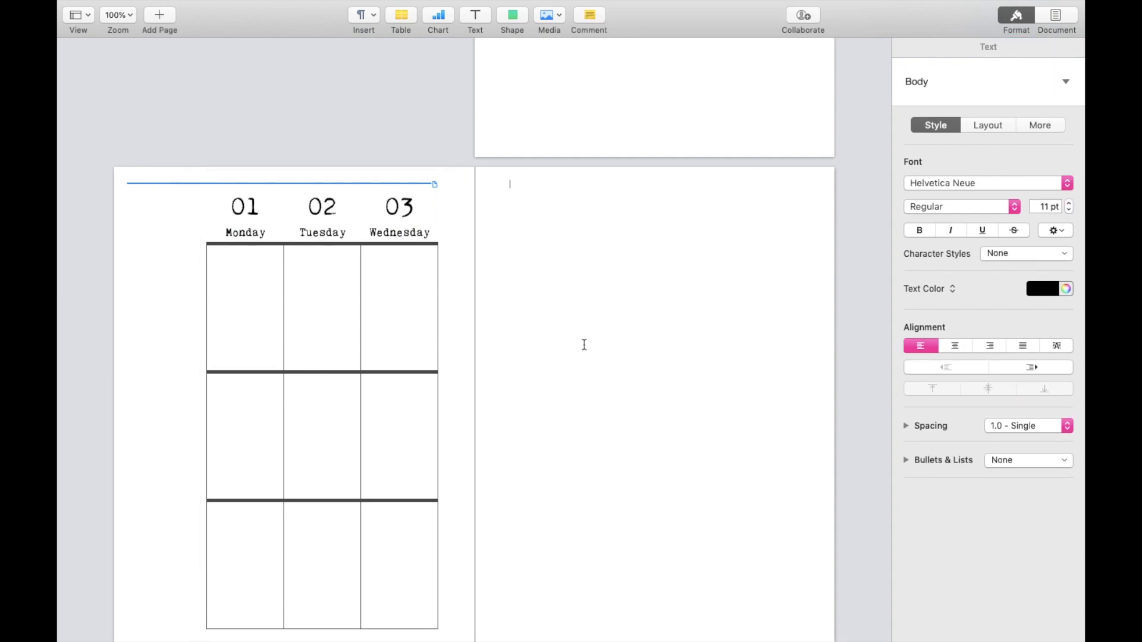
# Duplicate the table onto the facing page, aligned with that page's margins, and add a fourth column to the copy.
pyautogui.click(366, 286)
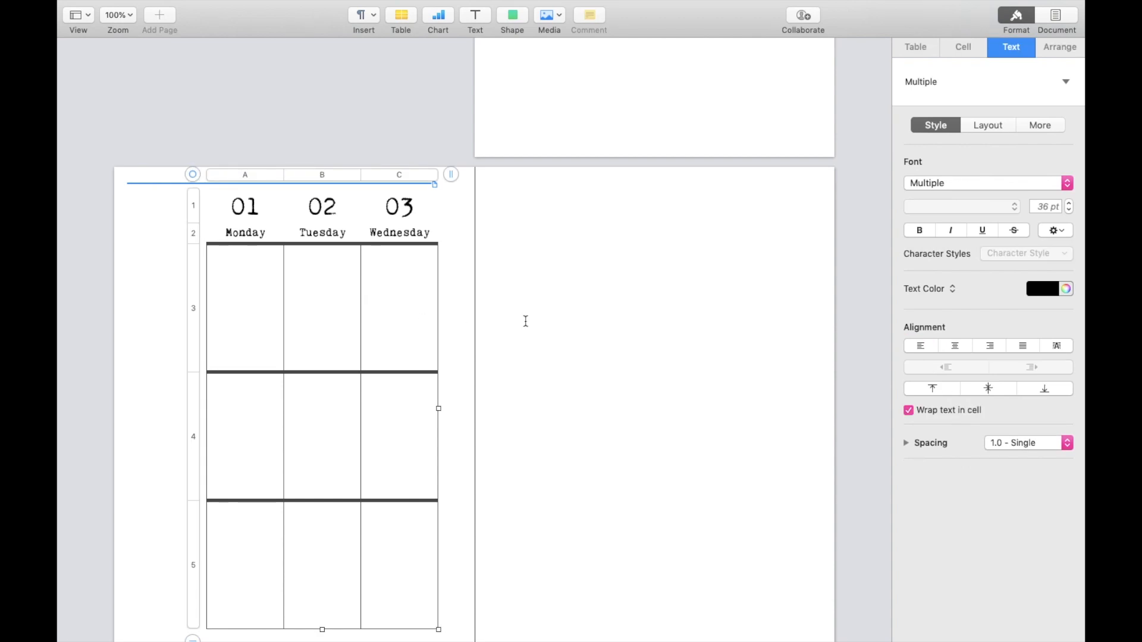
pyautogui.moveTo(212, 186); pyautogui.dragTo(501, 179)
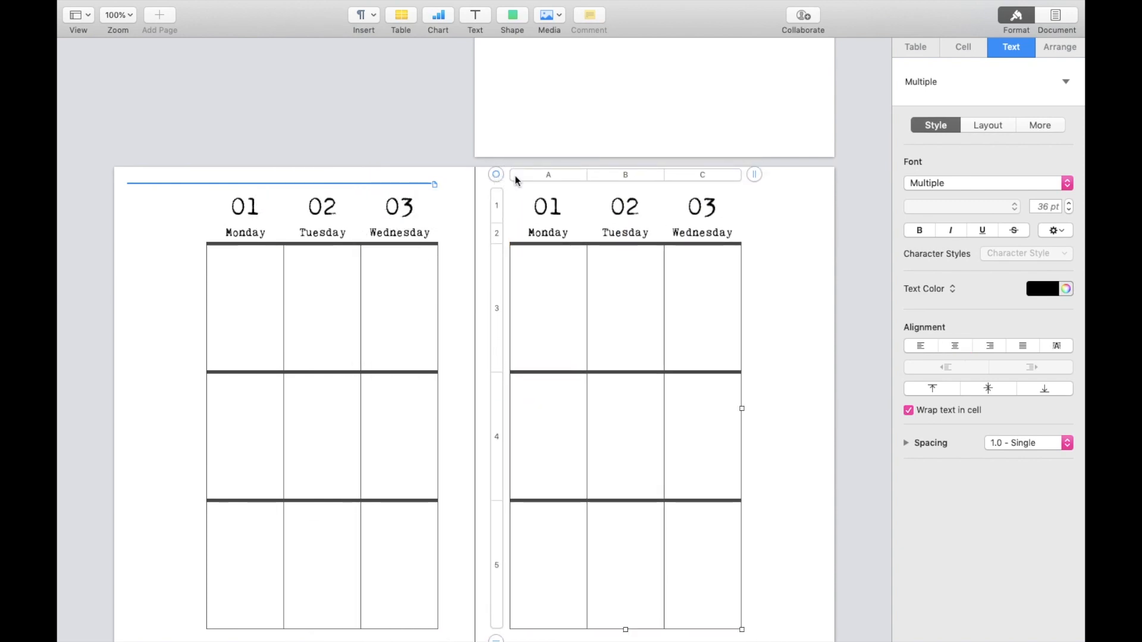
pyautogui.click(755, 175)
pyautogui.click(756, 171)
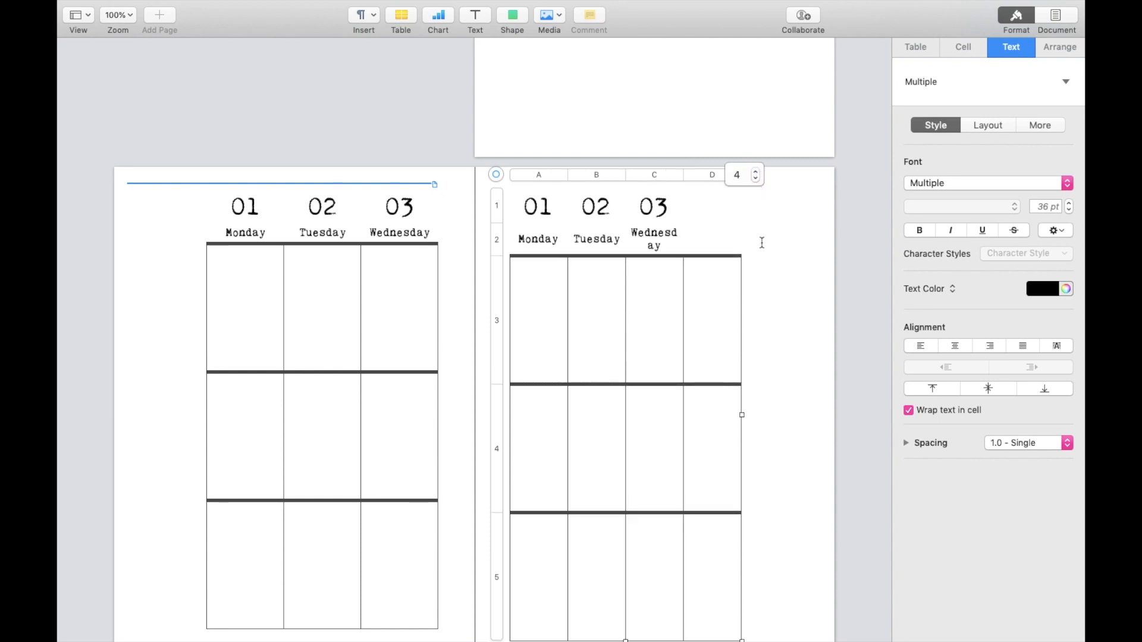
# Set the width of all four columns in the copied table to 1.5 in.
pyautogui.click(736, 269)
pyautogui.moveTo(549, 177); pyautogui.dragTo(710, 176)
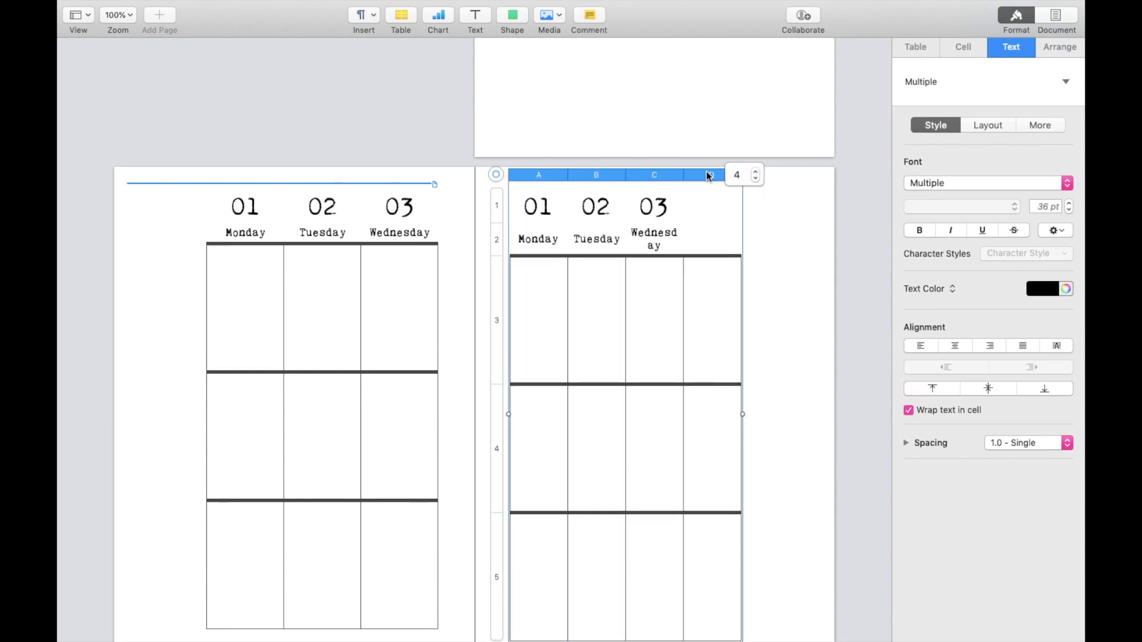
pyautogui.click(929, 44)
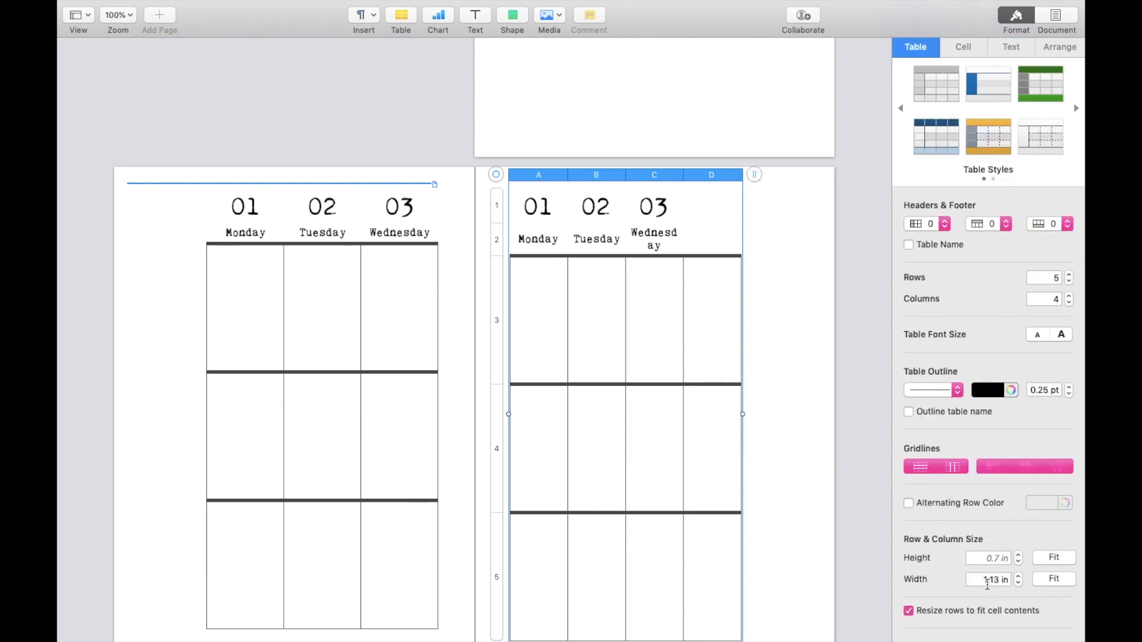
pyautogui.doubleClick(992, 582)
pyautogui.write('1.5')
pyautogui.press('Return')
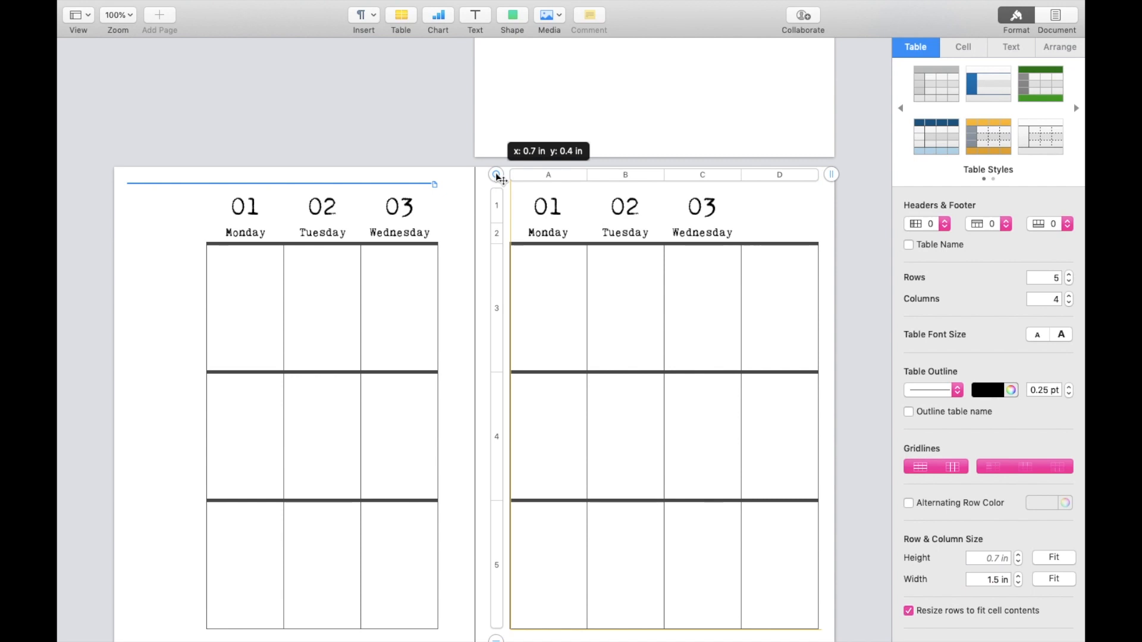
# Replace the weekday headings in row 2 of the copied table with Thursday, Friday, Saturday and Sunday.
pyautogui.click(547, 221)
pyautogui.click(559, 236)
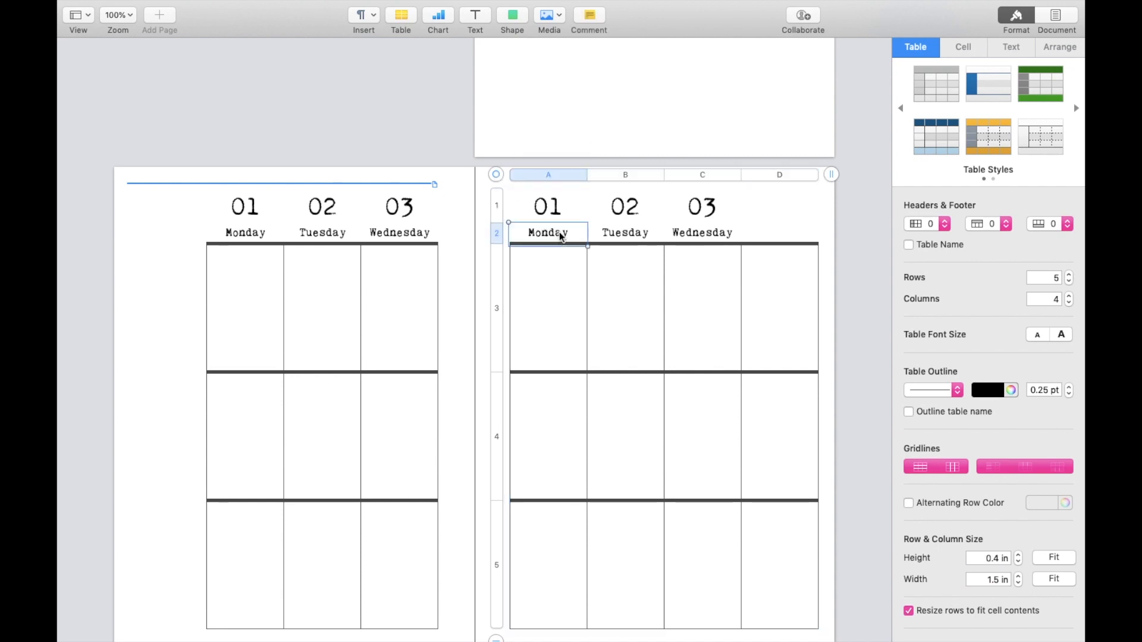
pyautogui.write('Thursday')
pyautogui.press('Tab')
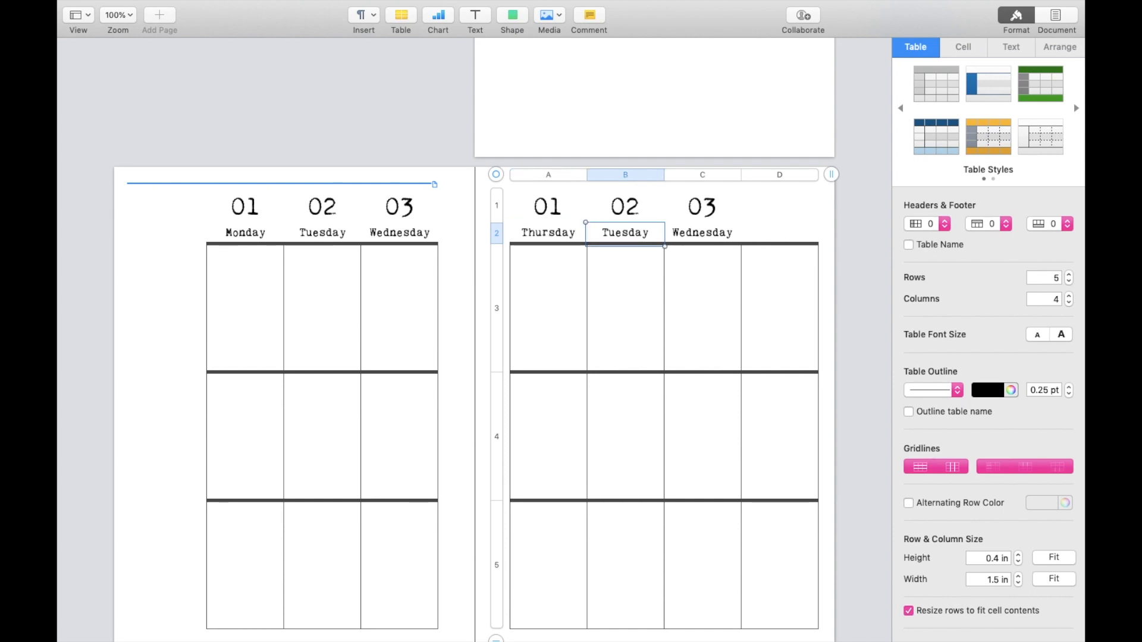
pyautogui.write('Friday')
pyautogui.press('Tab')
pyautogui.write('Sa')
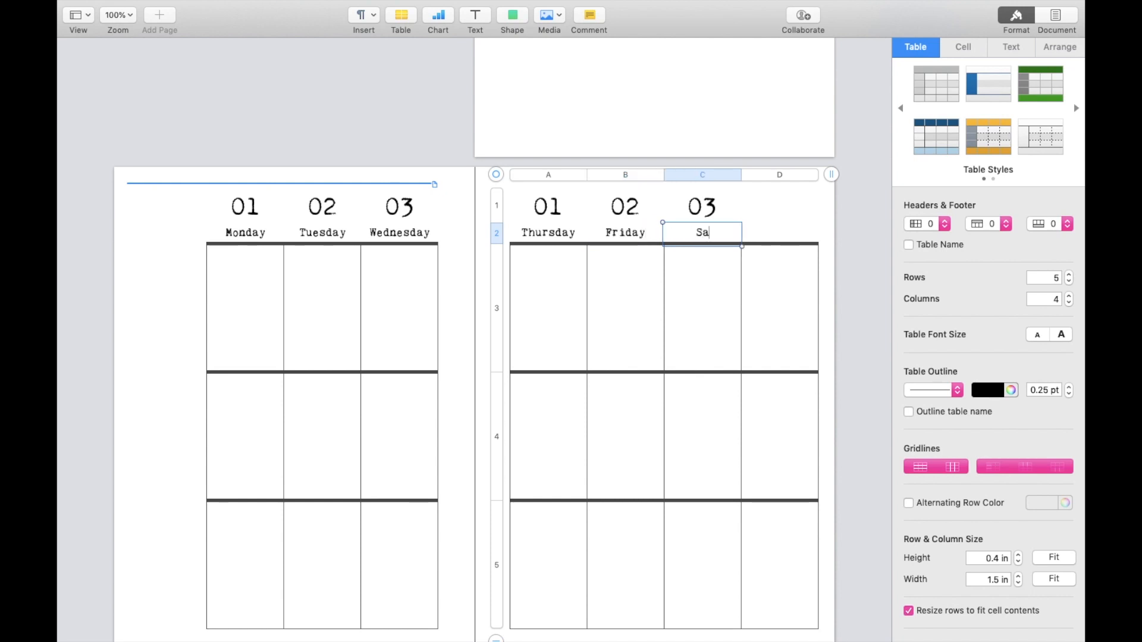
pyautogui.write('turday')
pyautogui.press('Tab')
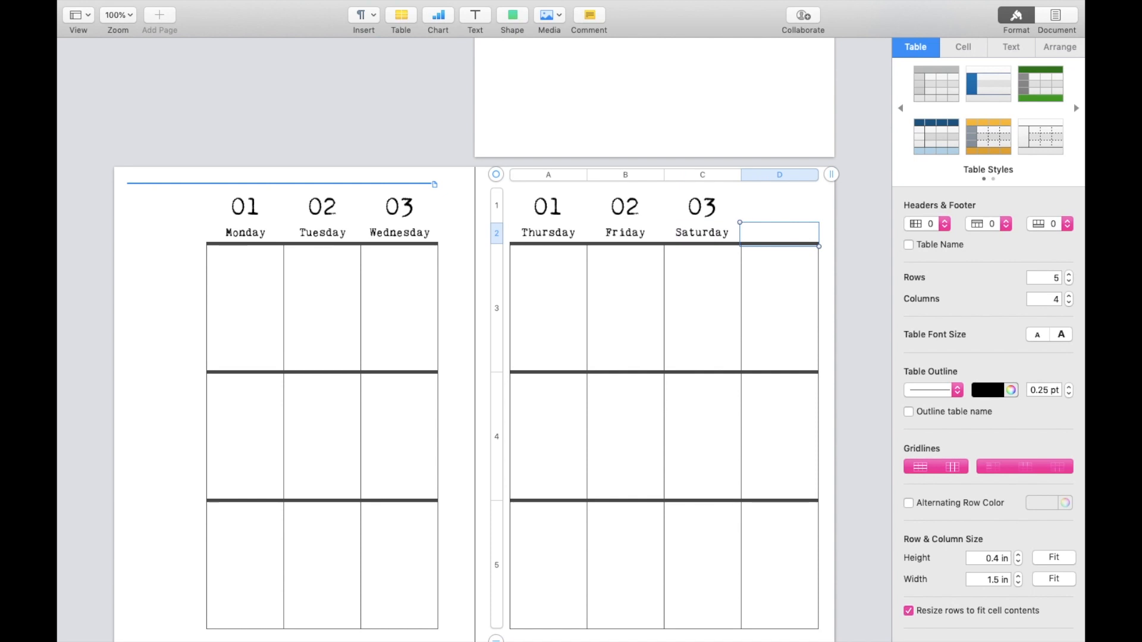
pyautogui.write('Sunday')
# Enter the dates 04, 05, 06 and 07 across row 1 of the copied table.
pyautogui.click(553, 210)
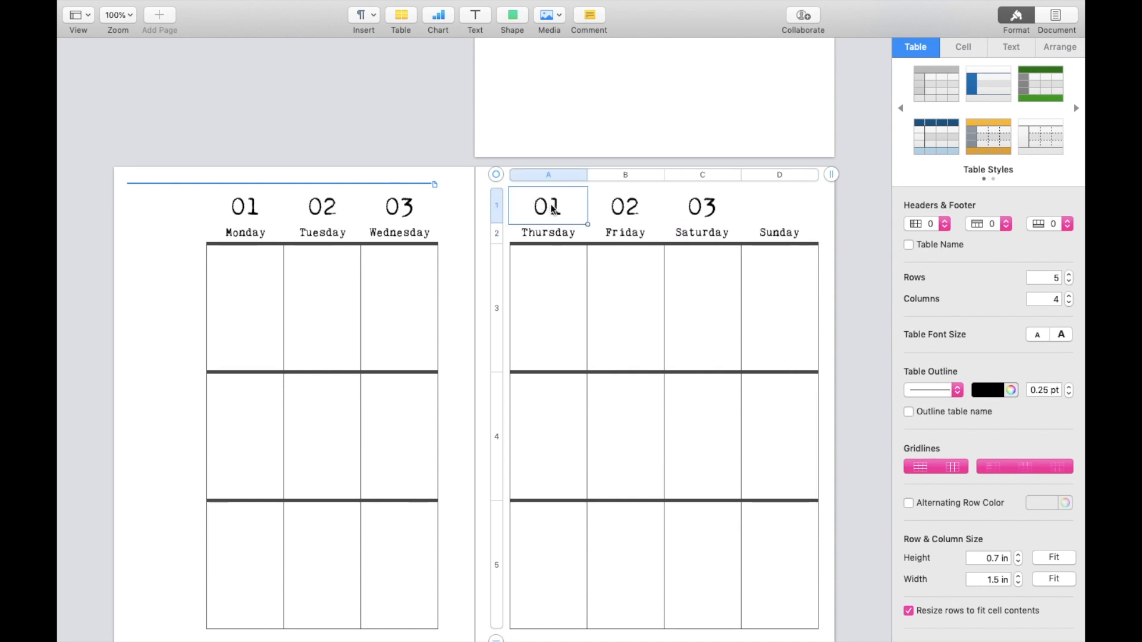
pyautogui.write('04')
pyautogui.click(622, 207)
pyautogui.click(622, 207)
pyautogui.doubleClick(622, 206)
pyautogui.write('05')
pyautogui.click(704, 200)
pyautogui.write('06')
pyautogui.press('BackSpace')
pyautogui.press('BackSpace')
pyautogui.press('BackSpace')
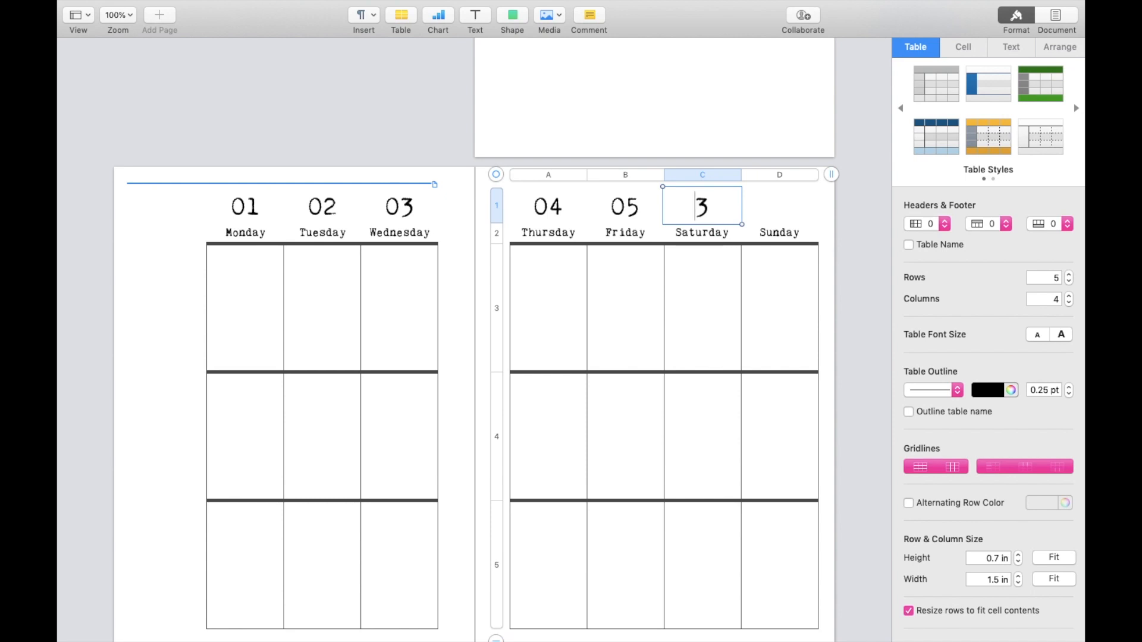
pyautogui.press('Delete')
pyautogui.write('06')
pyautogui.click(786, 210)
pyautogui.write('07')
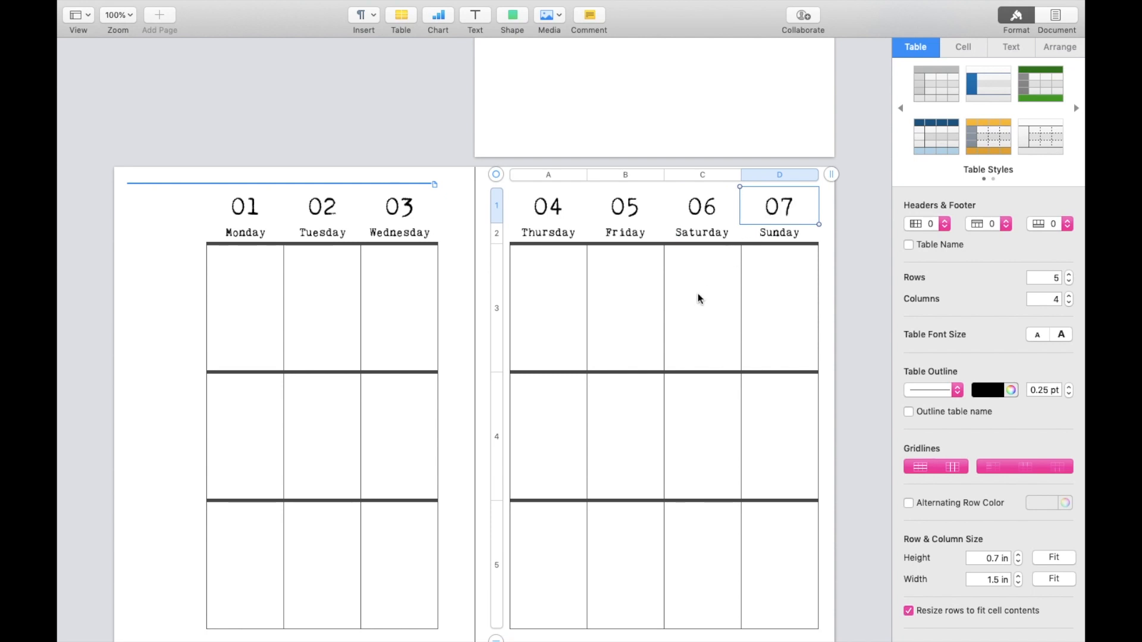
pyautogui.click(873, 342)
# Insert a page break in the body text of the Thursday–Sunday page to start another page.
pyautogui.scroll(-1, 856, 341)
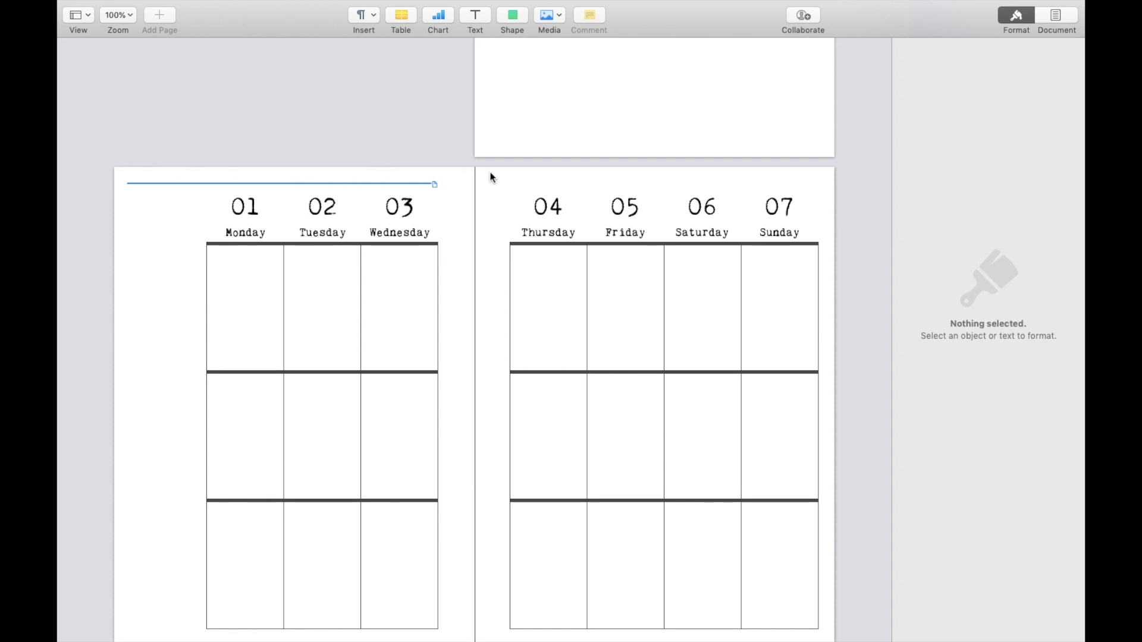
pyautogui.click(508, 182)
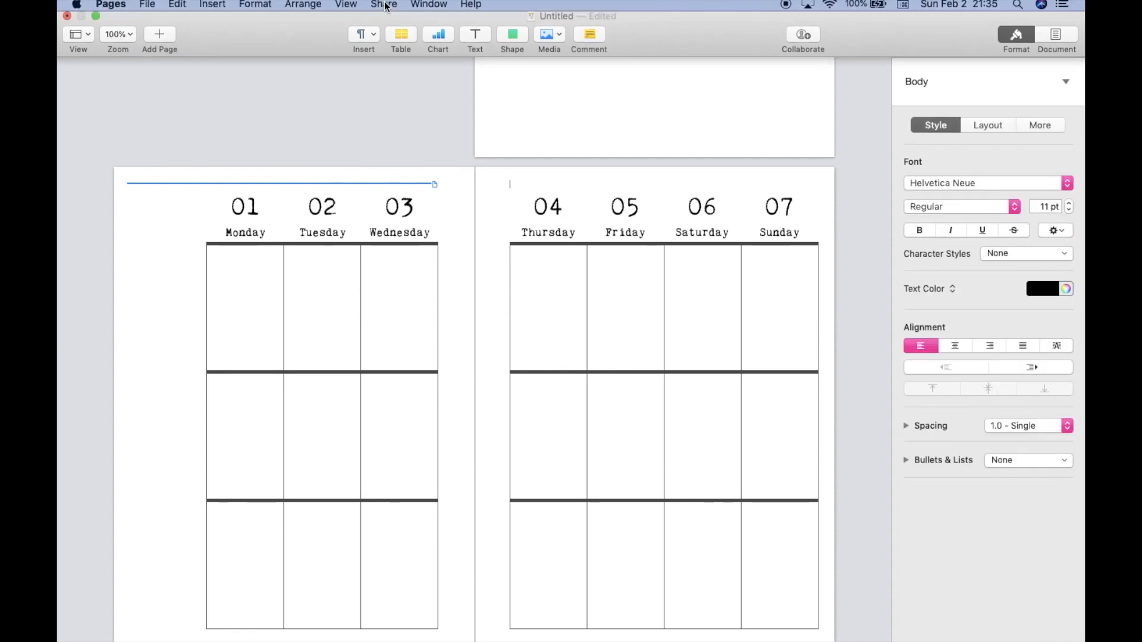
pyautogui.click(373, 42)
pyautogui.click(376, 62)
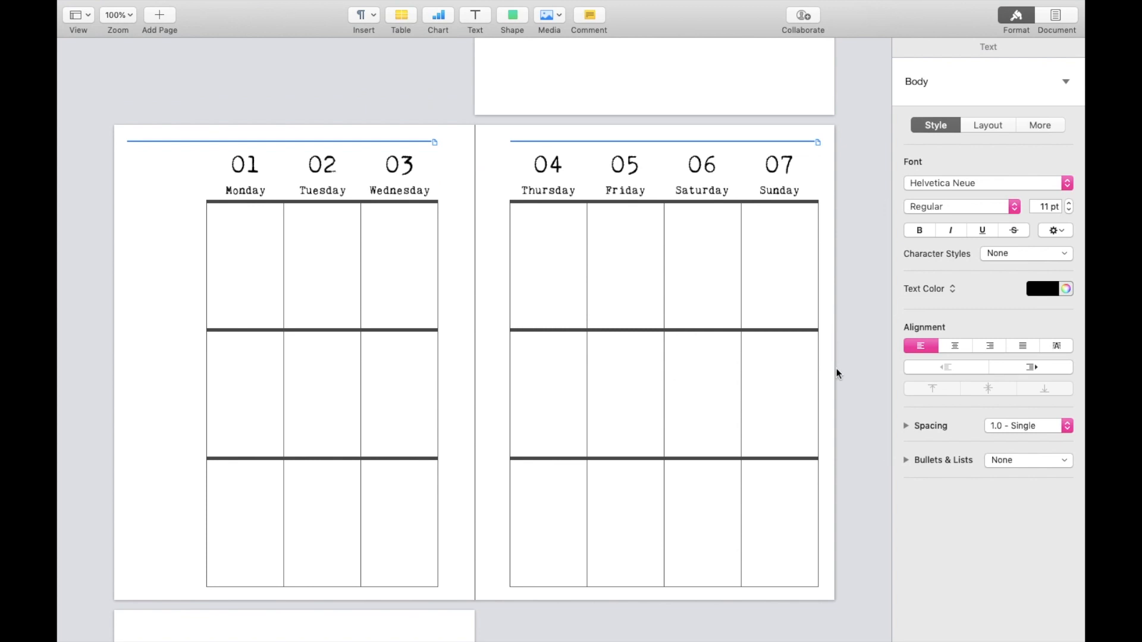
pyautogui.scroll(5, 838, 373)
pyautogui.scroll(-6, 837, 370)
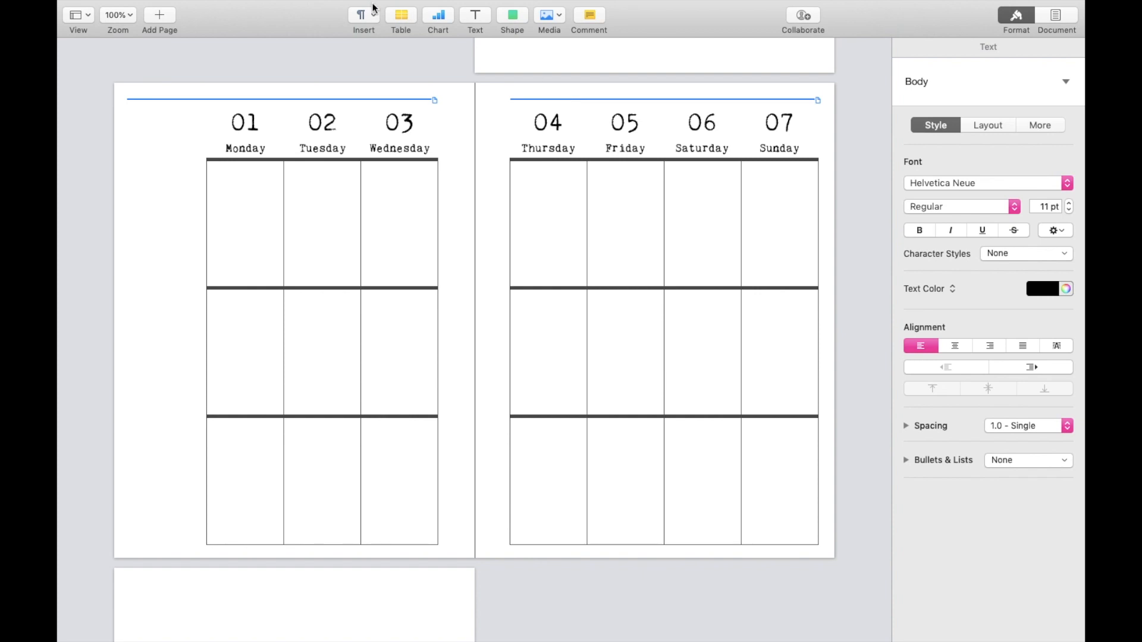
# Examine the Printer Features and available paper sizes in the print settings, and close them without printing.
pyautogui.moveTo(262, 3)
pyautogui.click(145, 9)
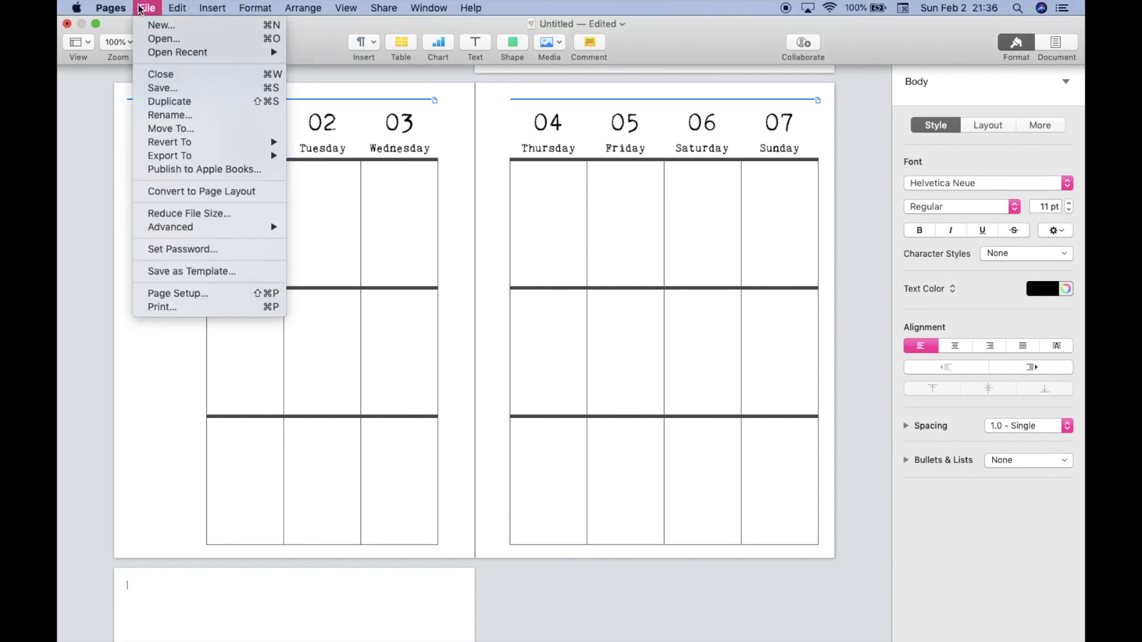
pyautogui.click(183, 309)
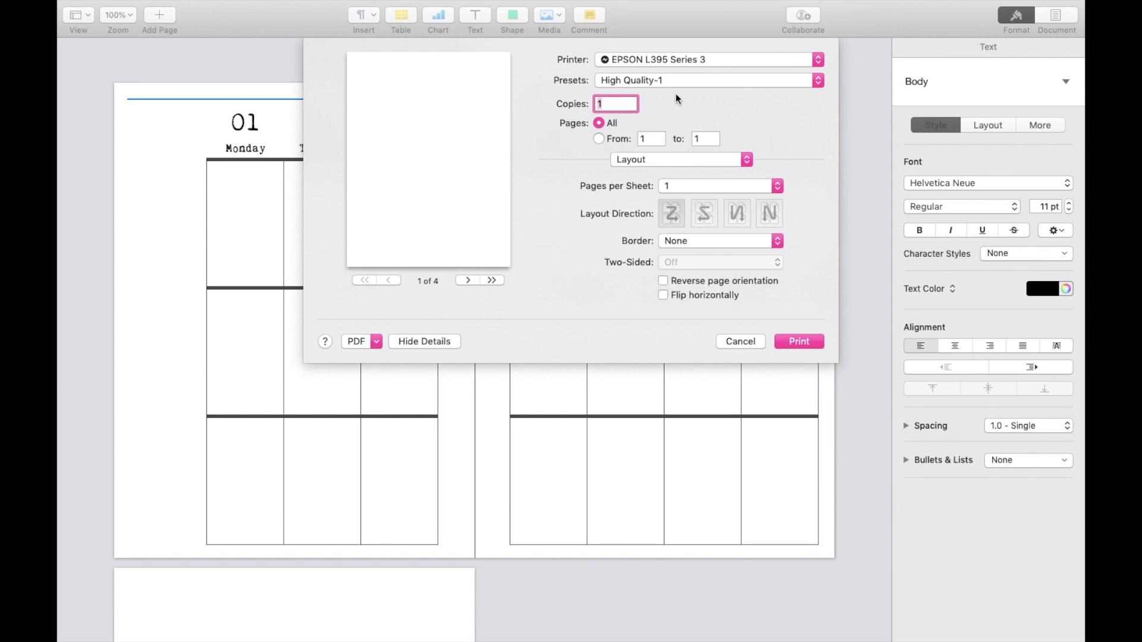
pyautogui.click(666, 159)
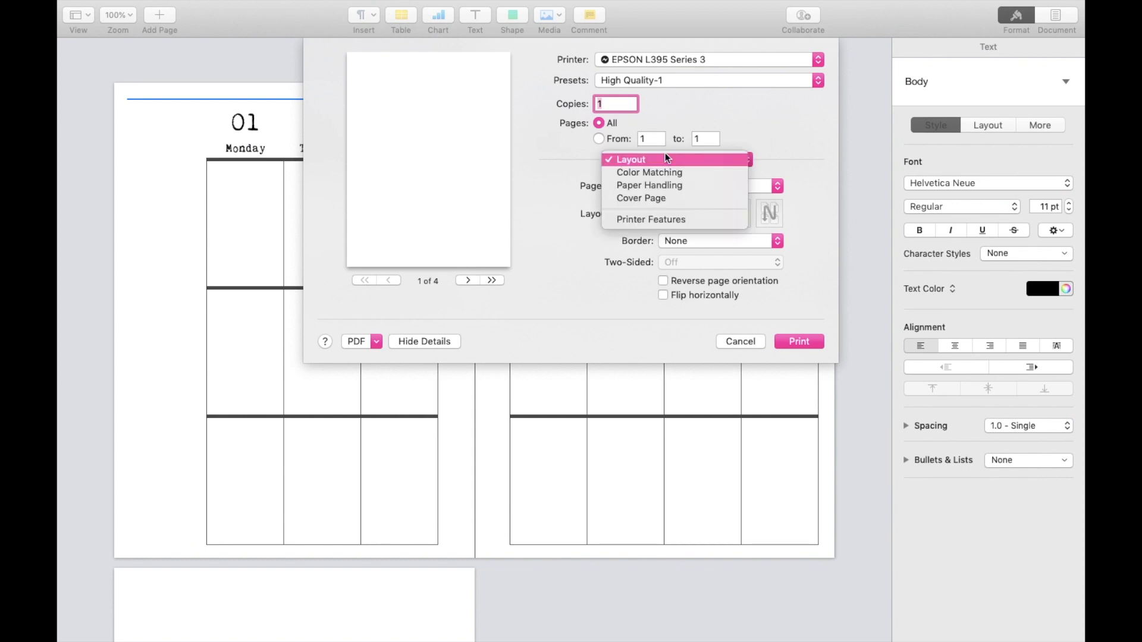
pyautogui.click(667, 216)
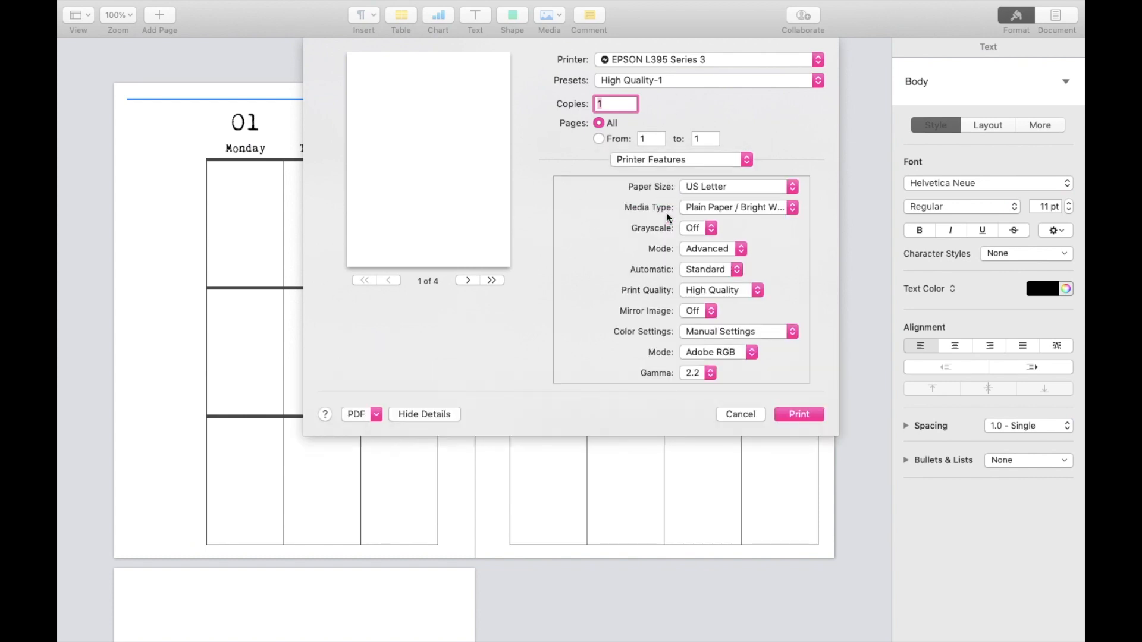
pyautogui.click(721, 185)
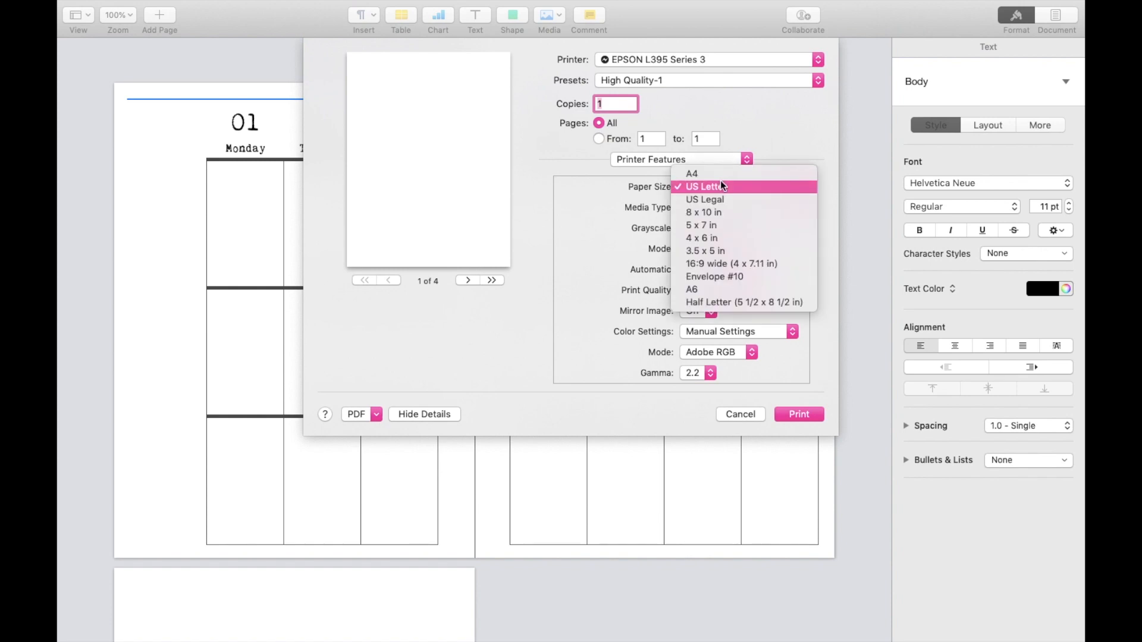
pyautogui.click(548, 378)
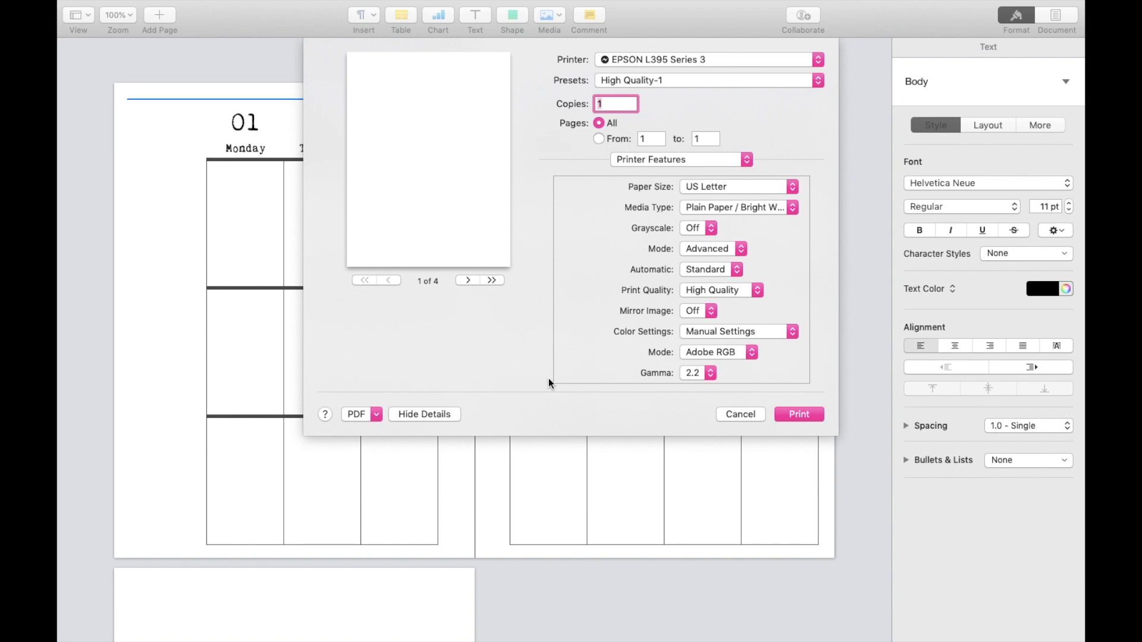
pyautogui.click(752, 412)
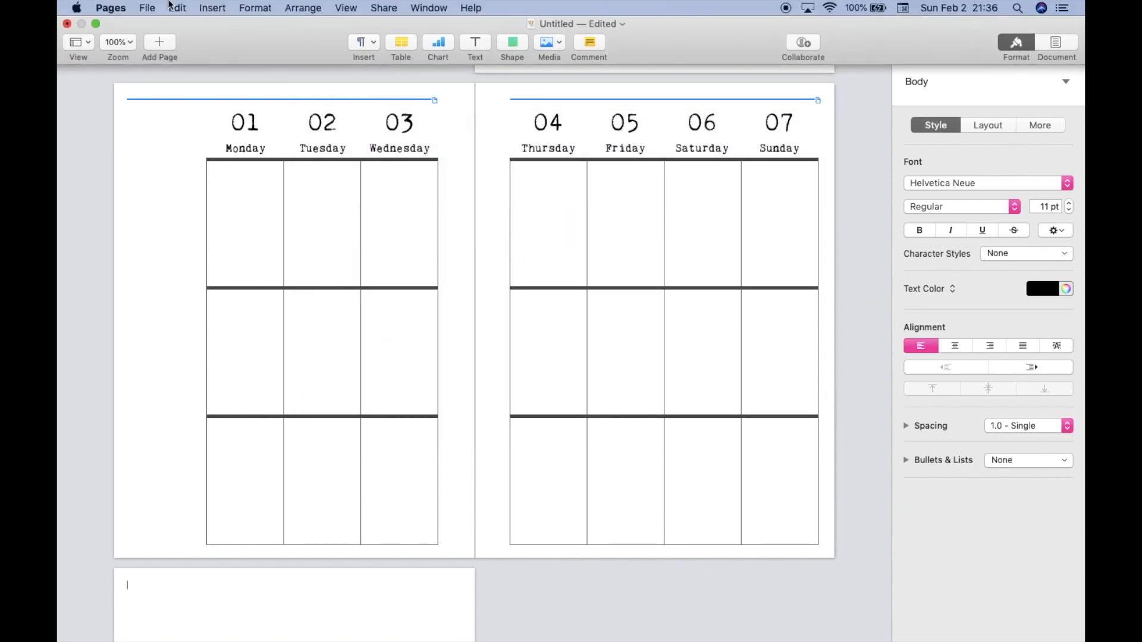
# Export the document as a PDF with Best image quality, named Happy Planner Insert Demo, in the HAPPY PLANNER folder.
pyautogui.click(148, 8)
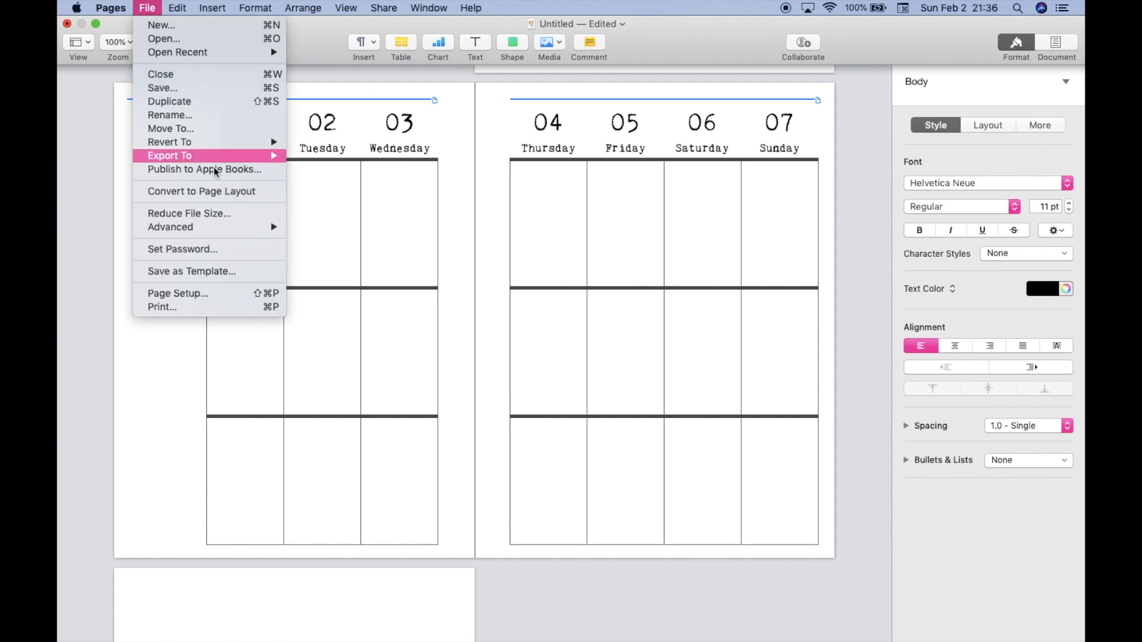
pyautogui.moveTo(237, 226)
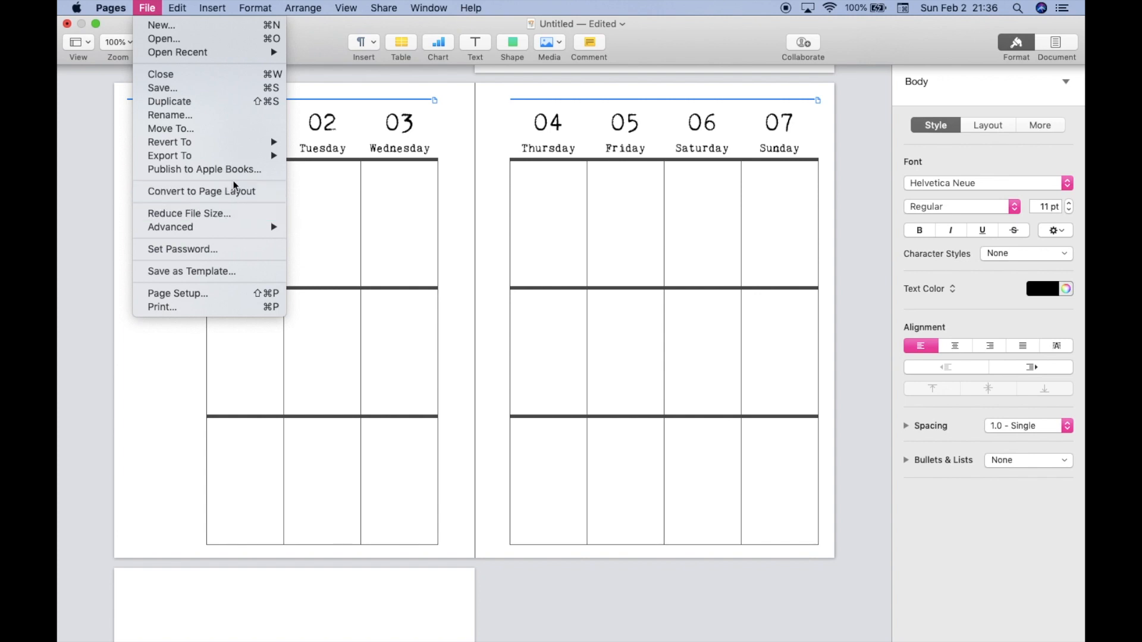
pyautogui.moveTo(242, 156)
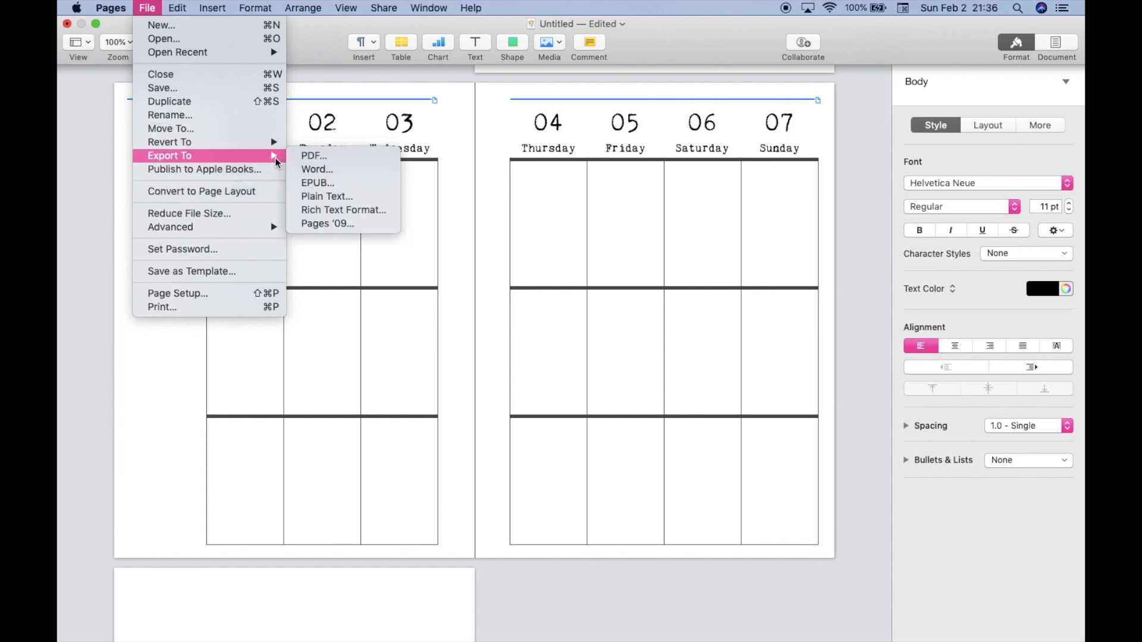
pyautogui.click(312, 157)
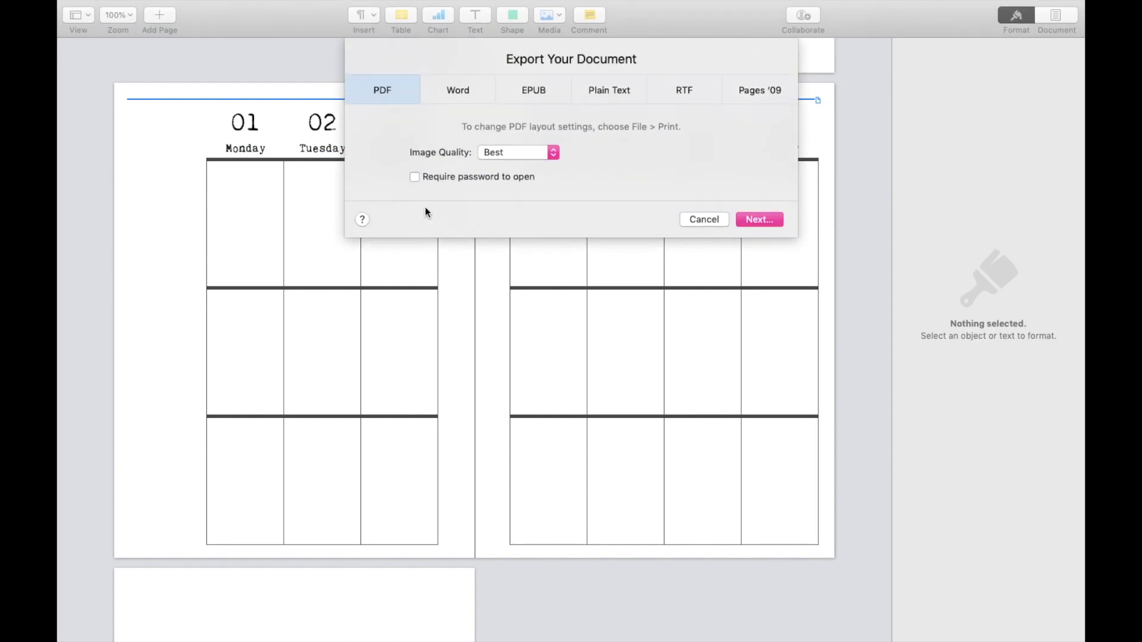
pyautogui.click(778, 218)
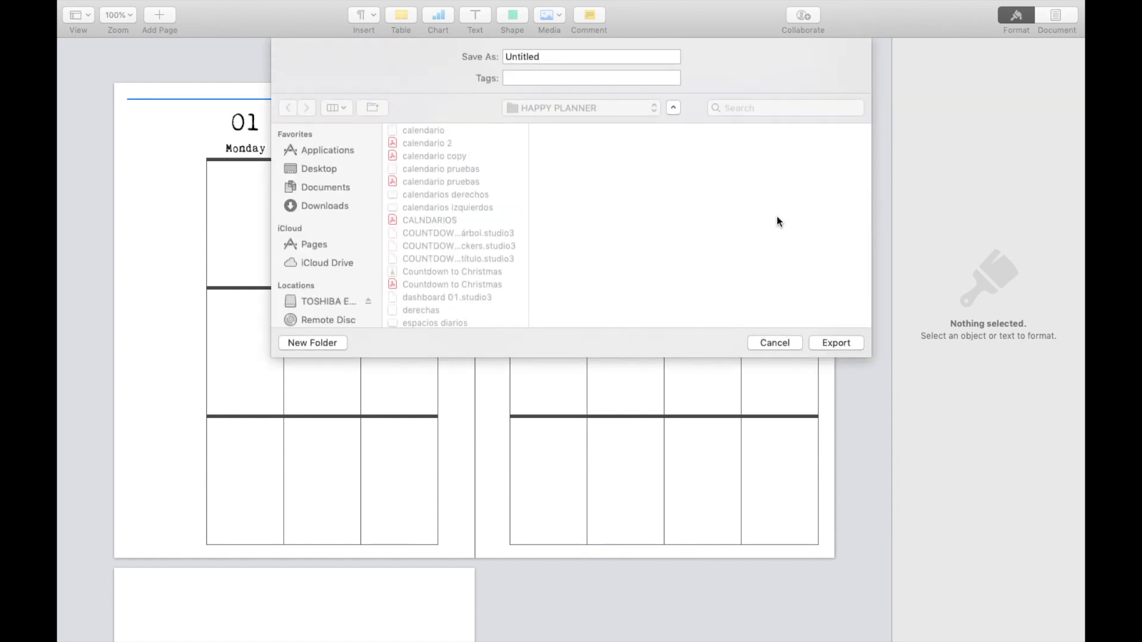
pyautogui.write('Happy Pla')
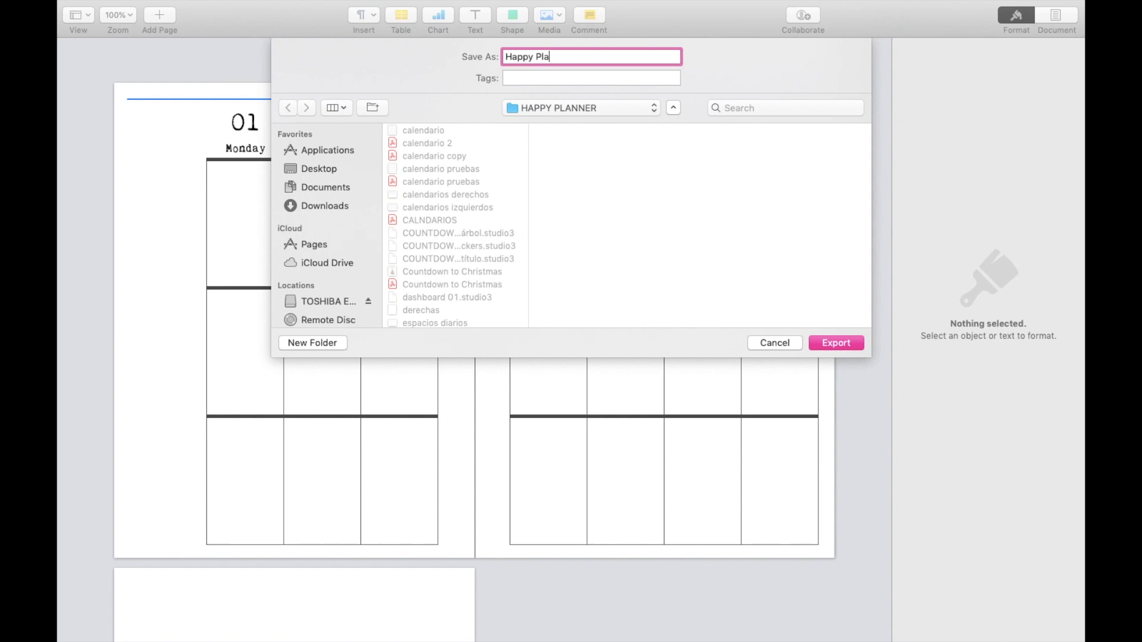
pyautogui.write('nner Insert Demo')
pyautogui.click(855, 343)
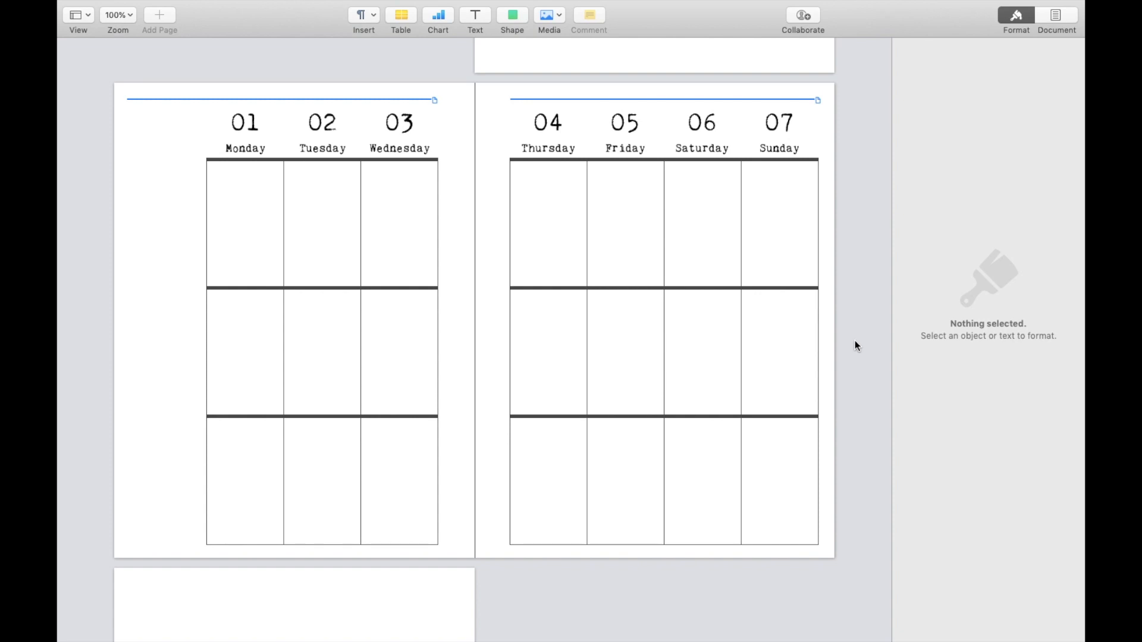
# Close the planner document, saving it as Happy Planner Insert Demo in the HAPPY PLANNER folder.
pyautogui.click(95, 24)
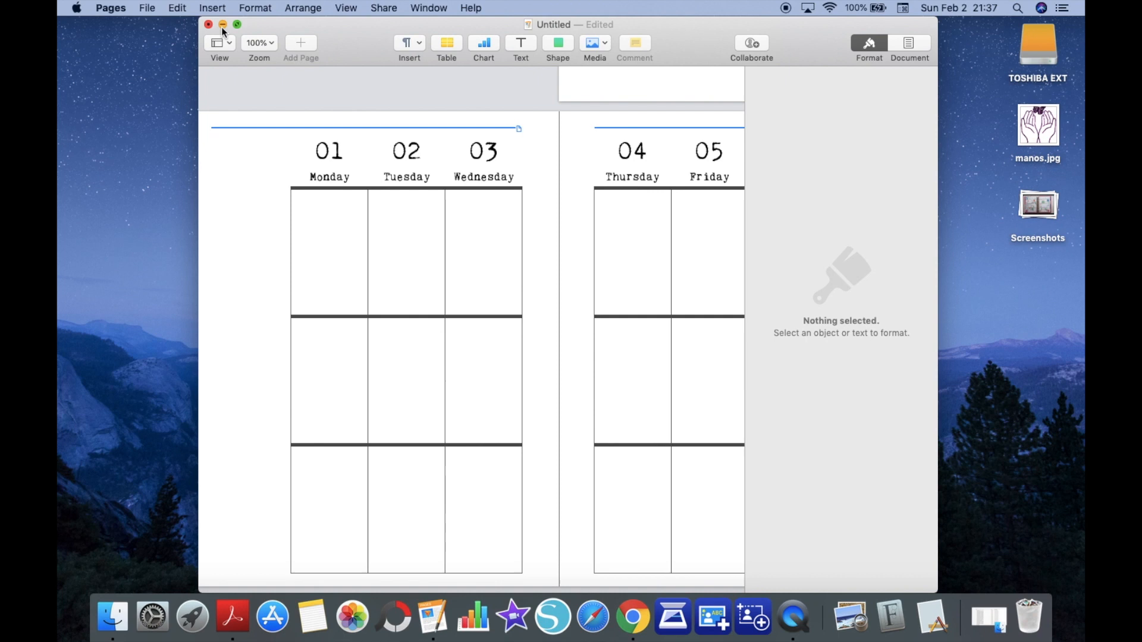
pyautogui.click(209, 25)
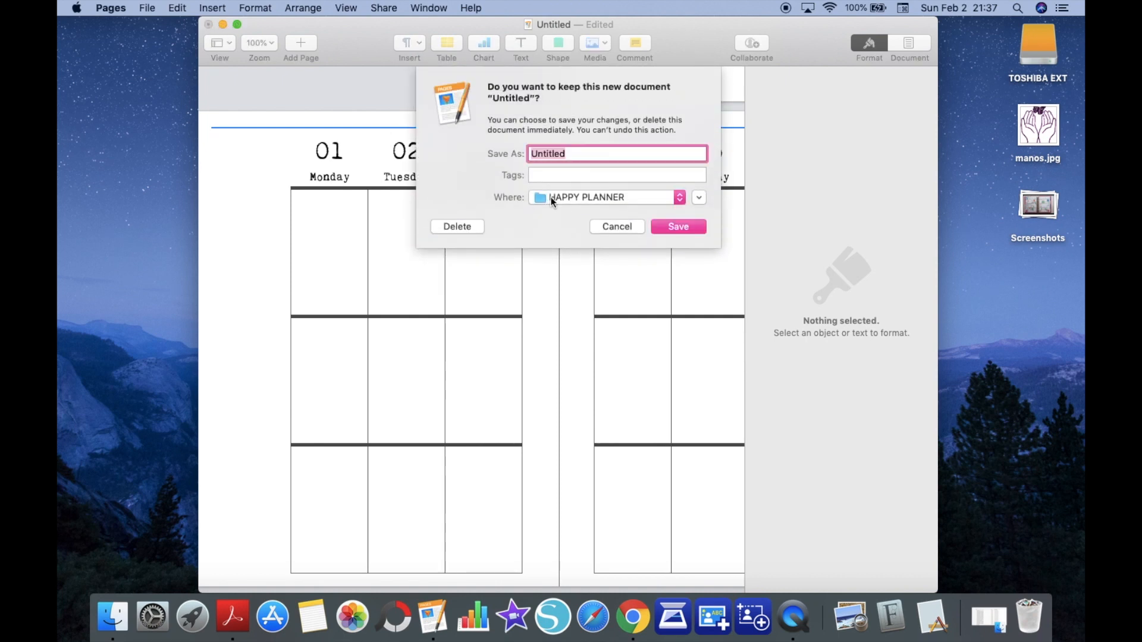
pyautogui.write('Happy Planner')
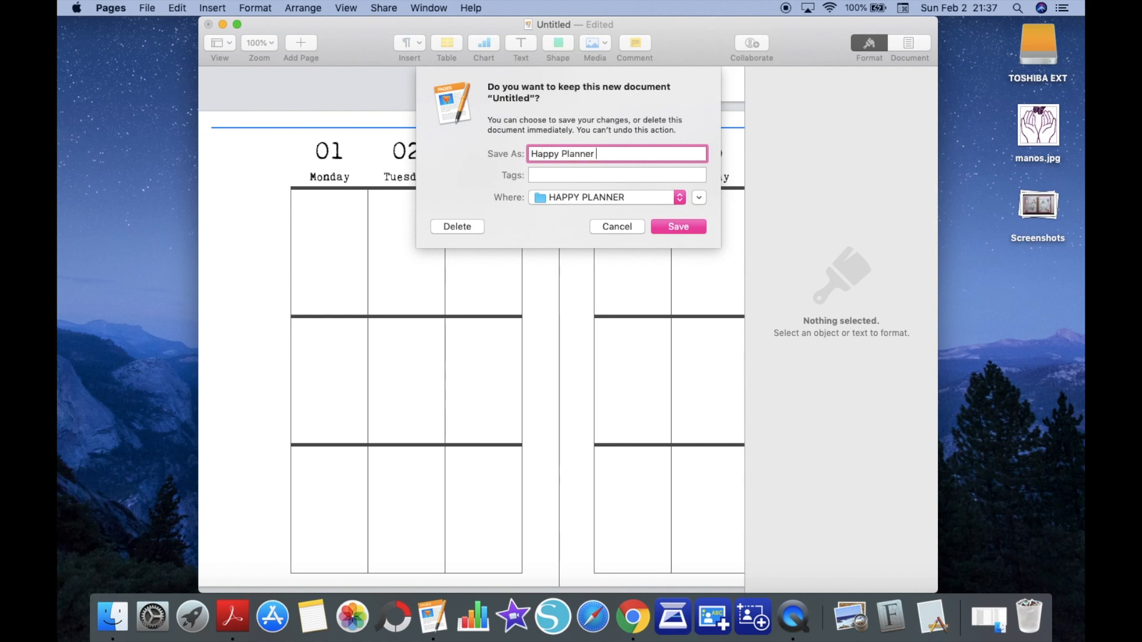
pyautogui.write(' Insert Demo')
pyautogui.click(669, 230)
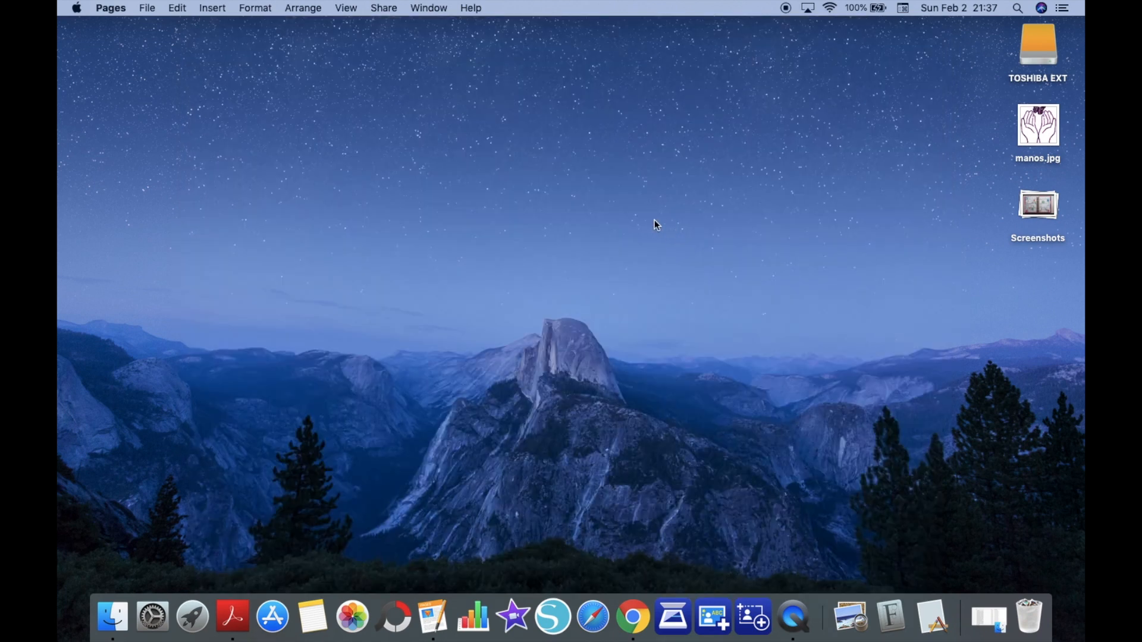
# Switch to Acrobat Reader, search the Mac's files for "de" and open the Happy Planner Insert Demo PDF.
pyautogui.click(232, 616)
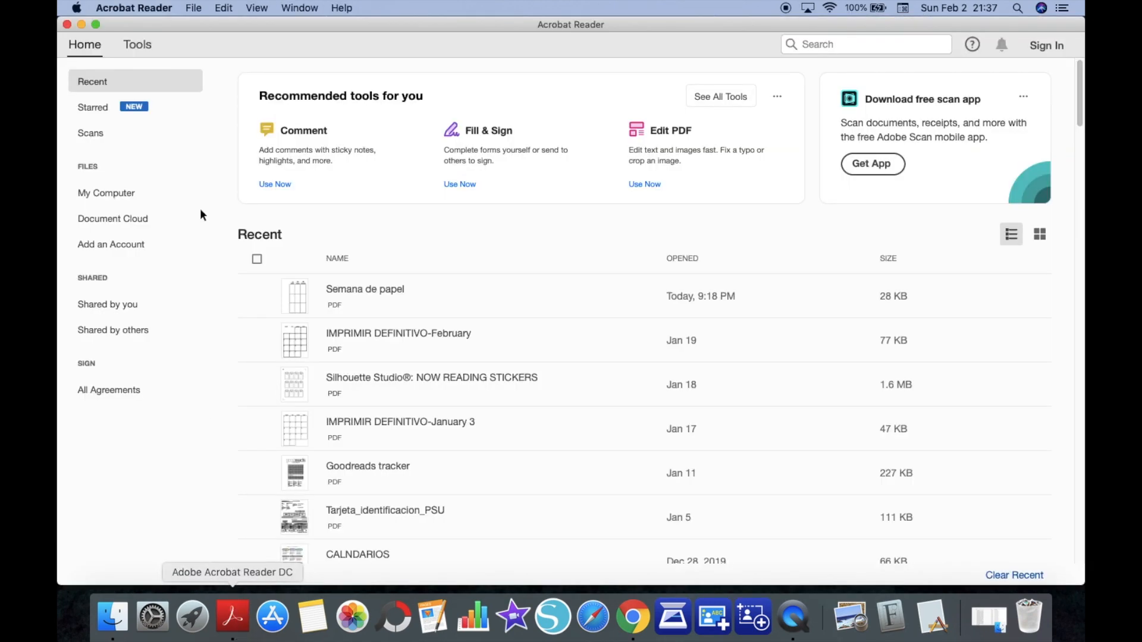
pyautogui.click(96, 25)
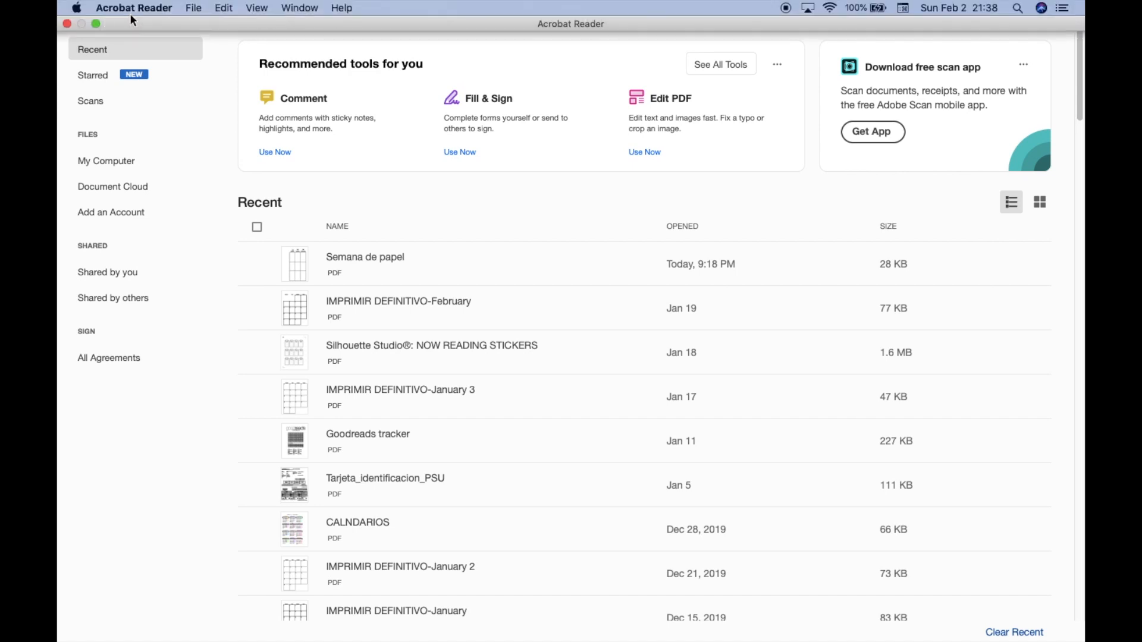
pyautogui.click(192, 9)
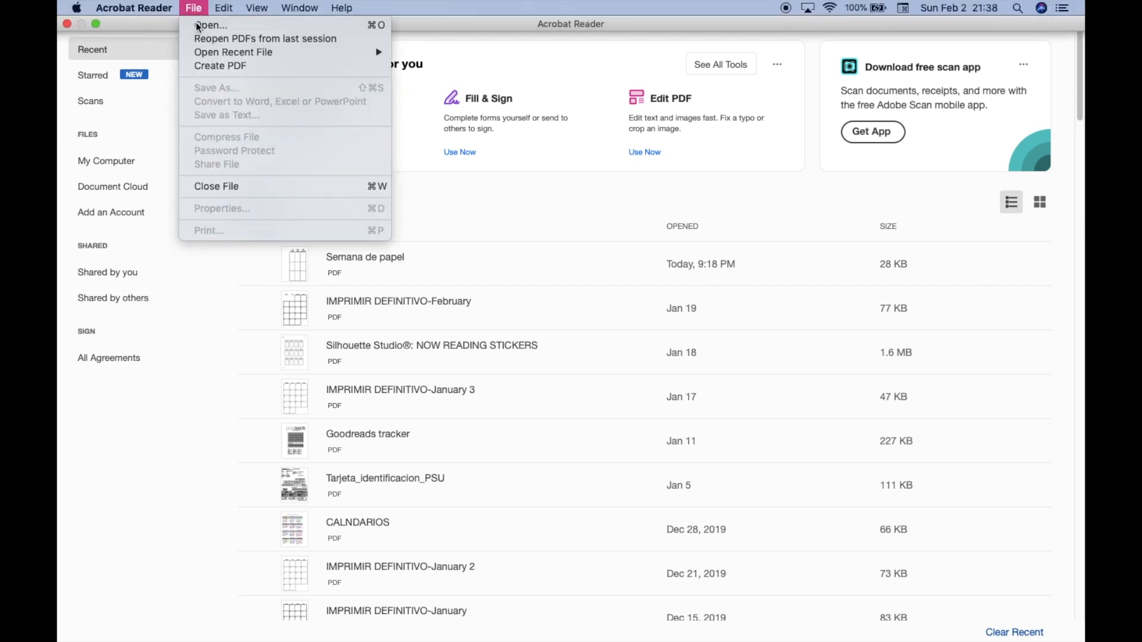
pyautogui.click(248, 25)
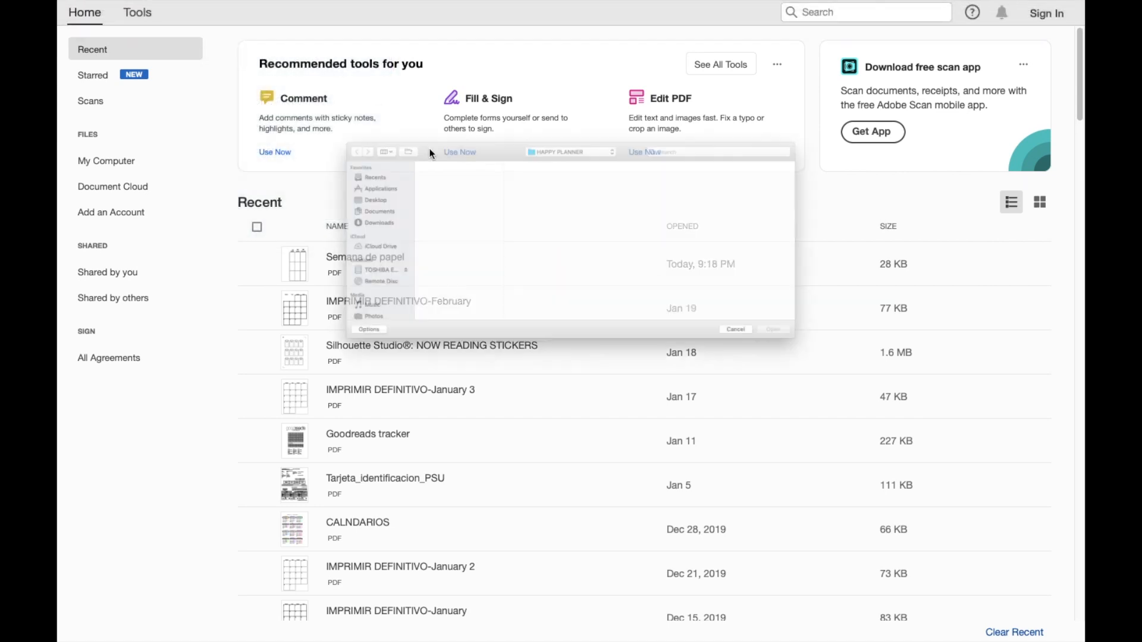
pyautogui.click(734, 97)
pyautogui.write('de')
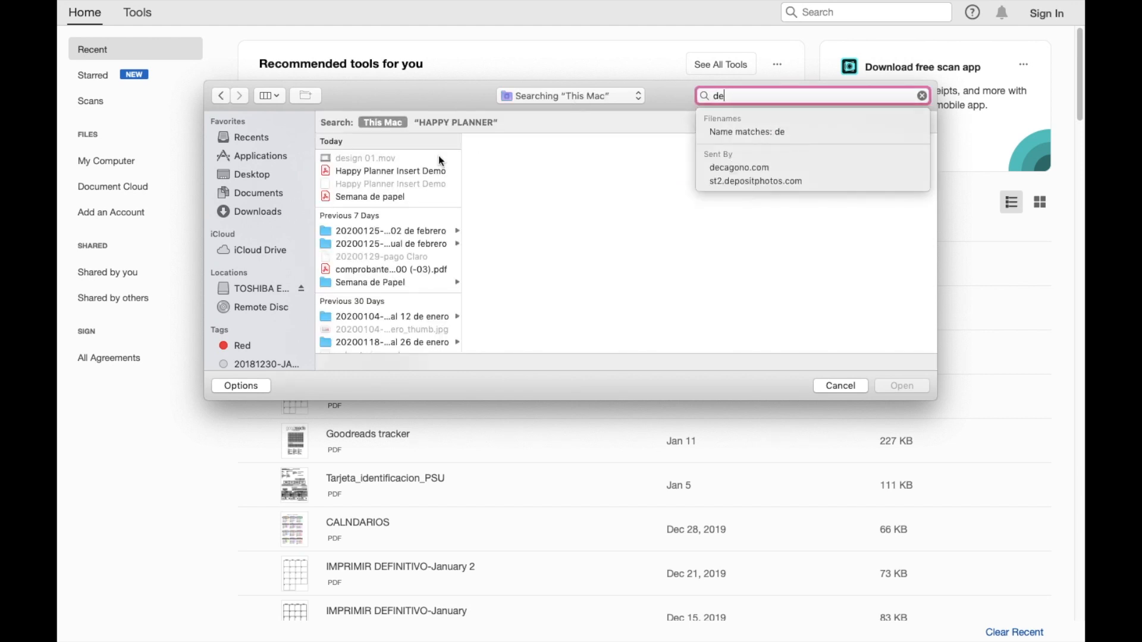
pyautogui.doubleClick(436, 171)
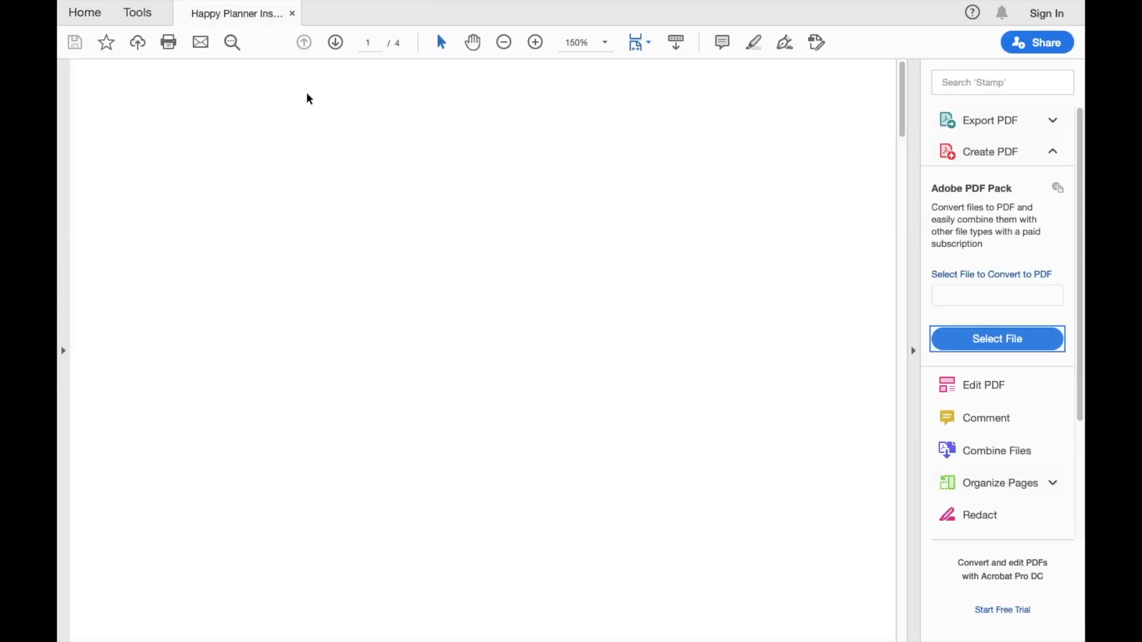
# Display the PDF in Two Page View and show the Monday–Sunday spread.
pyautogui.click(268, 10)
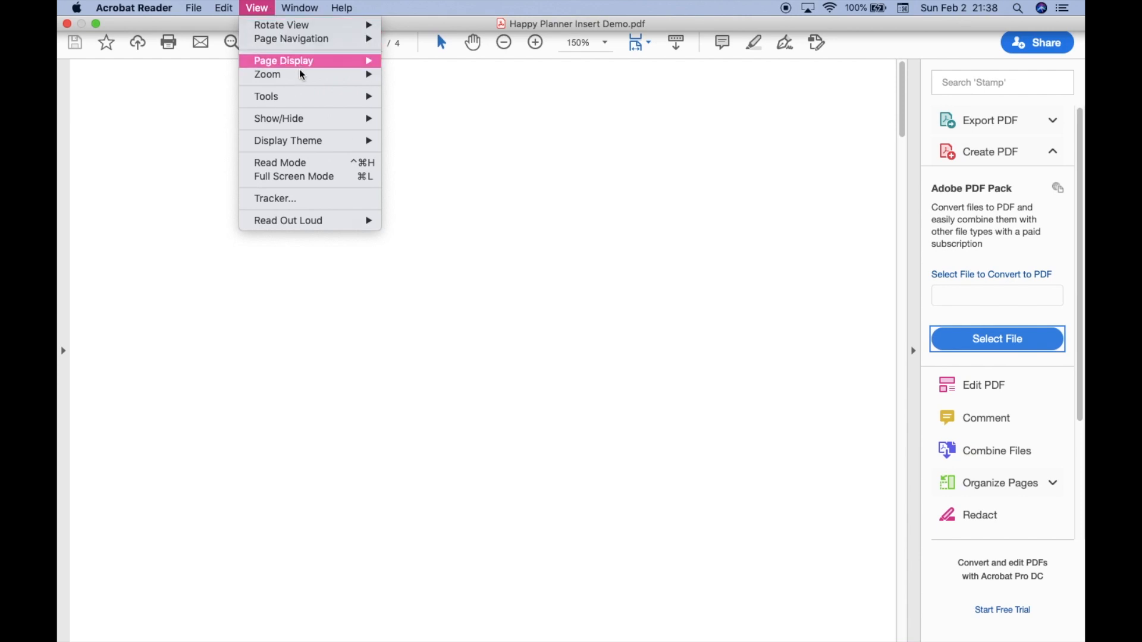
pyautogui.moveTo(311, 65)
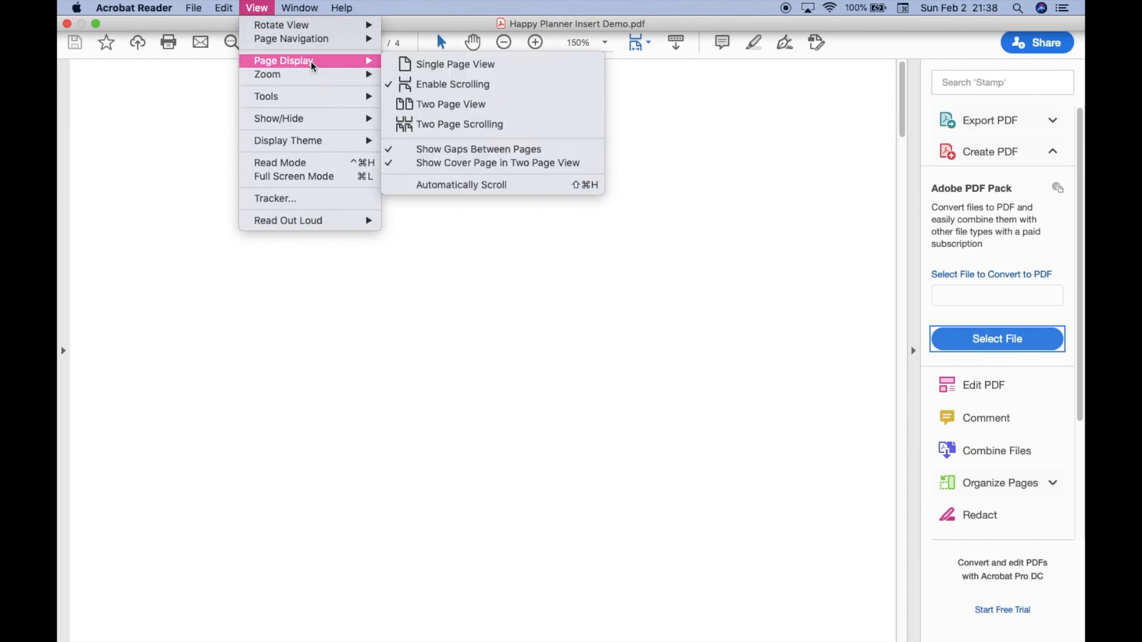
pyautogui.click(423, 110)
pyautogui.scroll(-2, 566, 236)
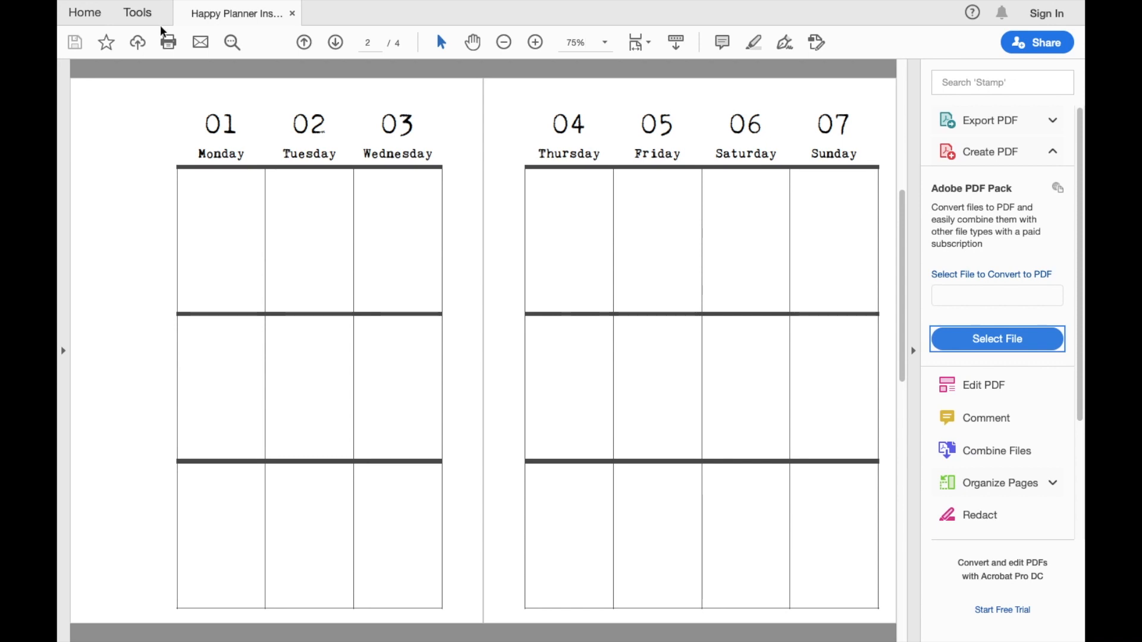
# Open the PDF's print settings and set the paper size to HAPPY PLANNER in the page setup.
pyautogui.click(169, 43)
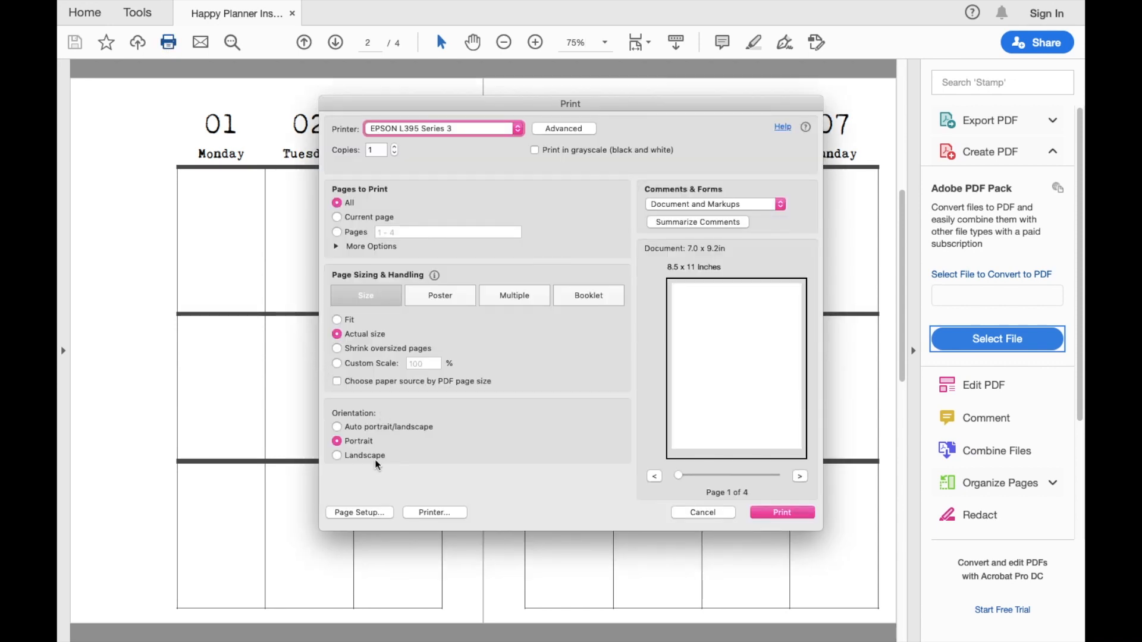
pyautogui.click(374, 514)
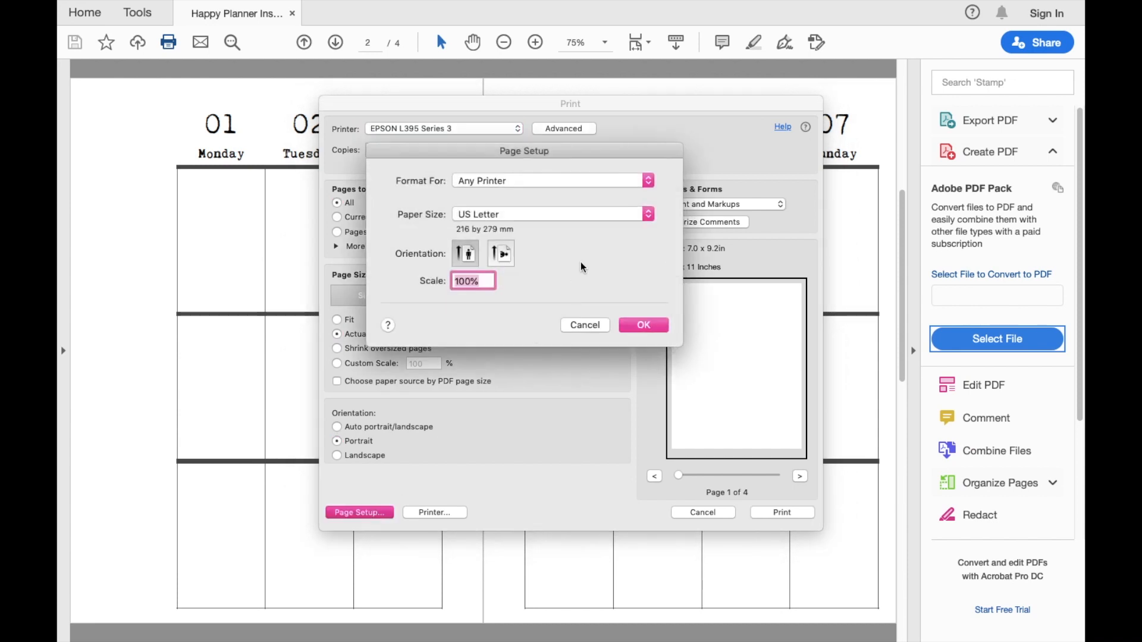
pyautogui.click(578, 217)
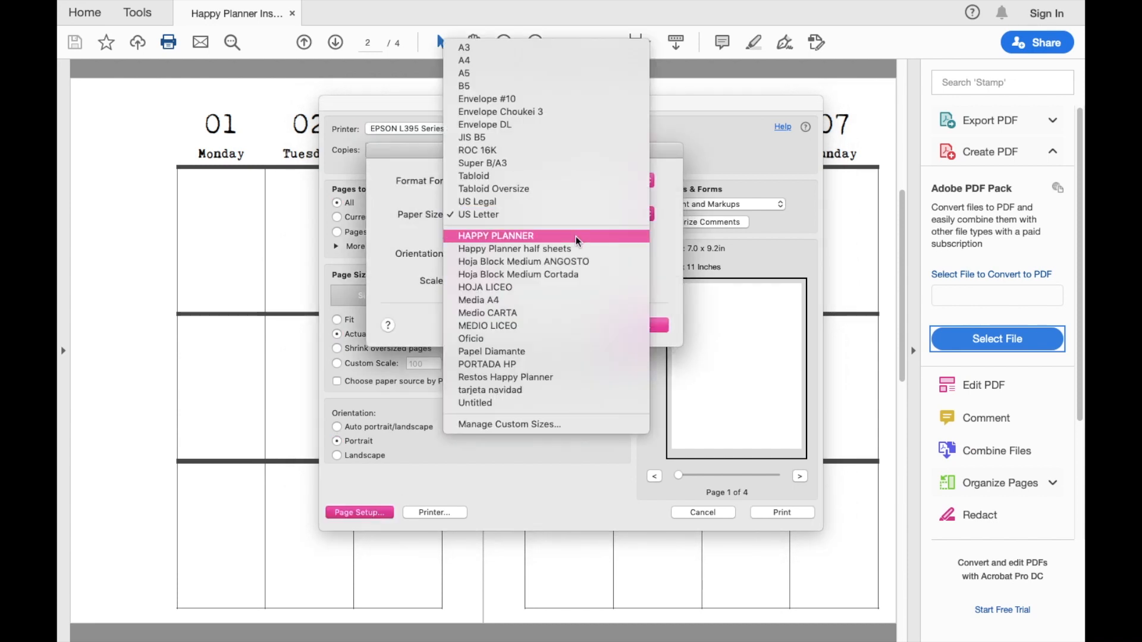
pyautogui.click(576, 236)
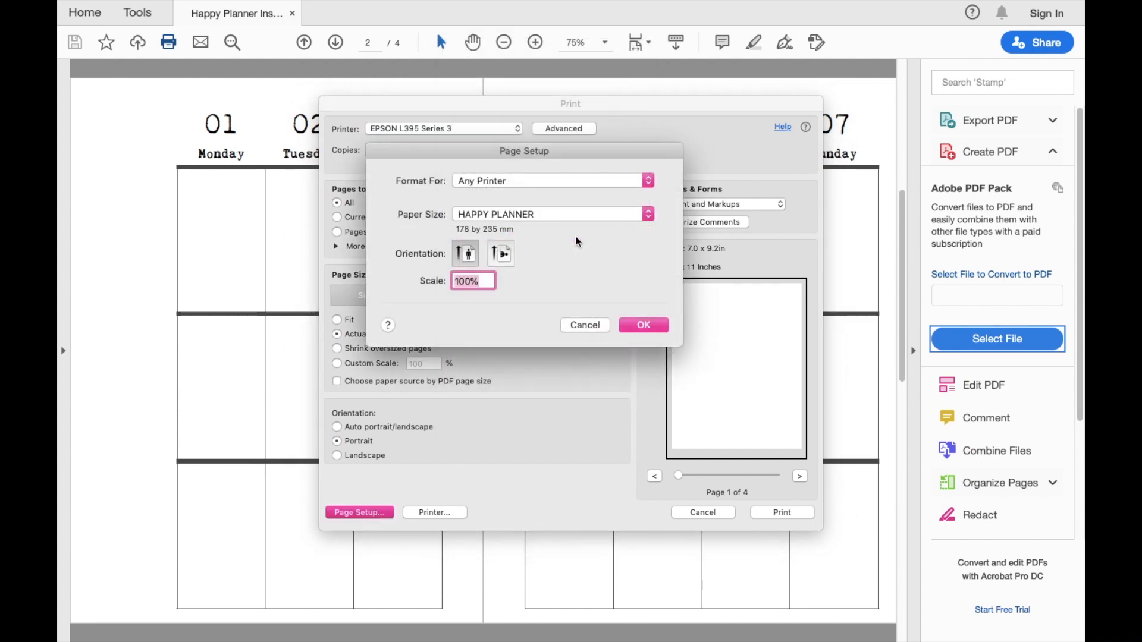
pyautogui.click(646, 326)
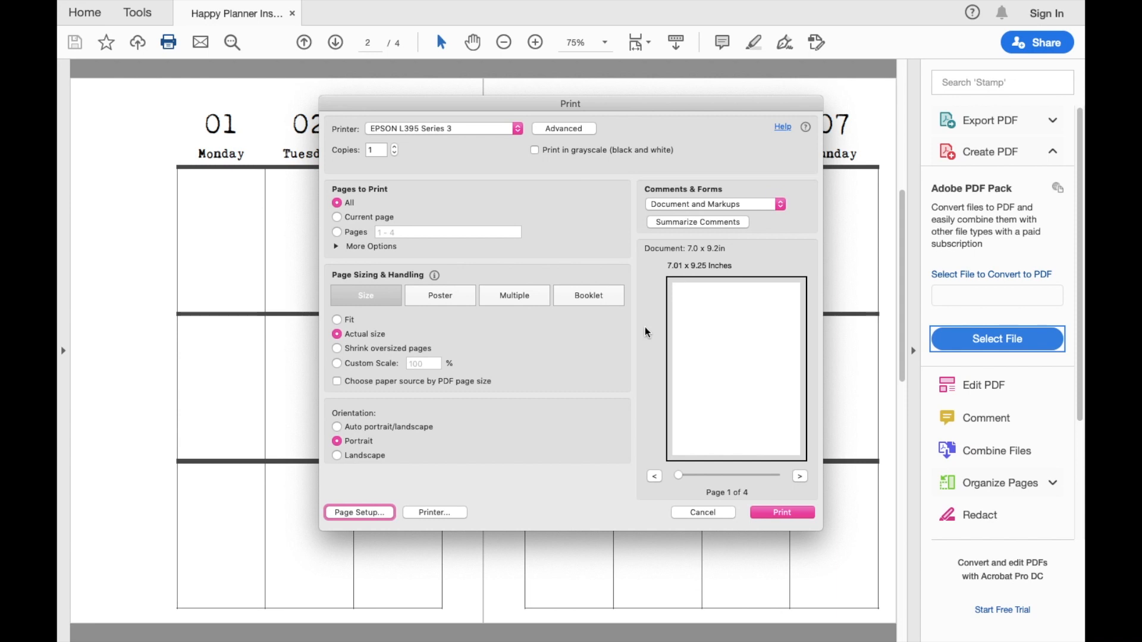
# Review the page previews in the print settings and print the document's odd pages only.
pyautogui.click(800, 478)
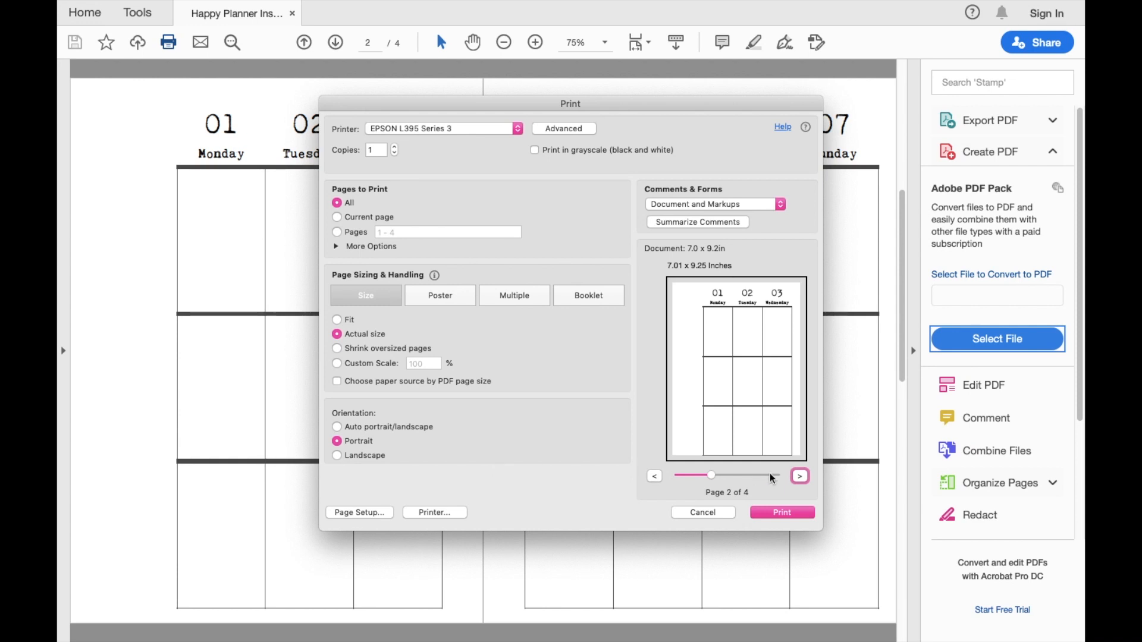
pyautogui.click(799, 476)
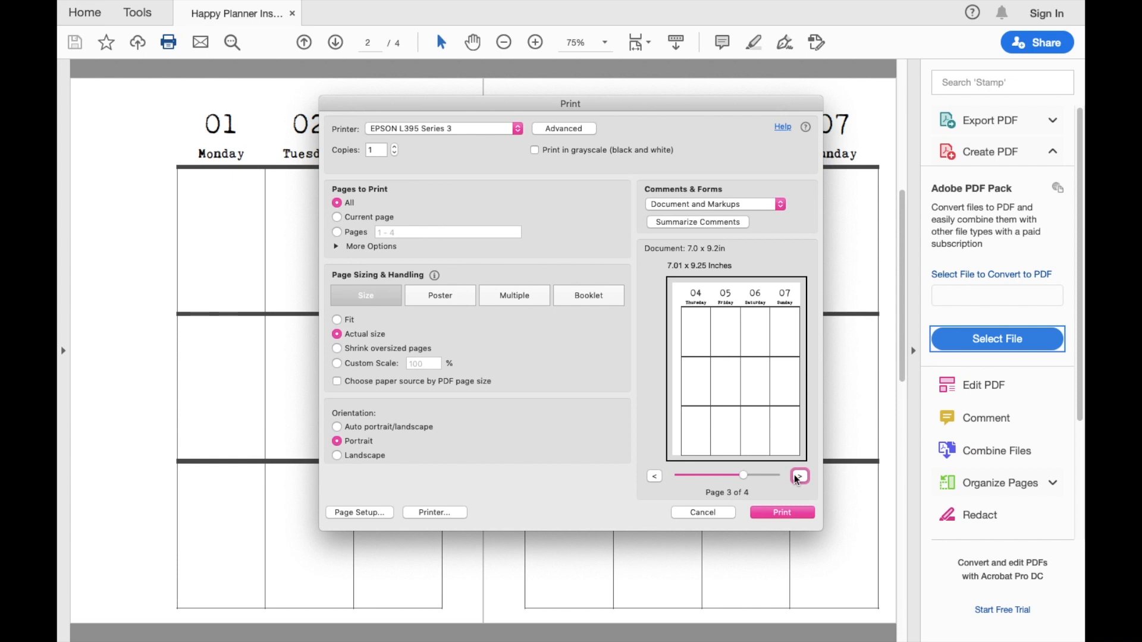
pyautogui.click(799, 476)
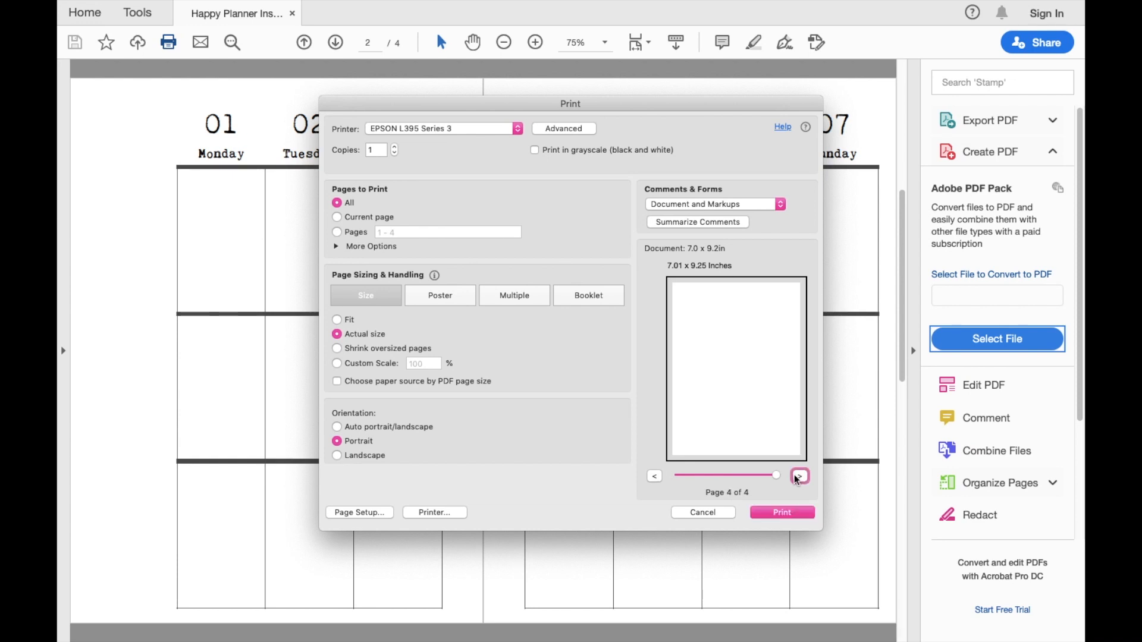
pyautogui.click(657, 478)
pyautogui.click(657, 479)
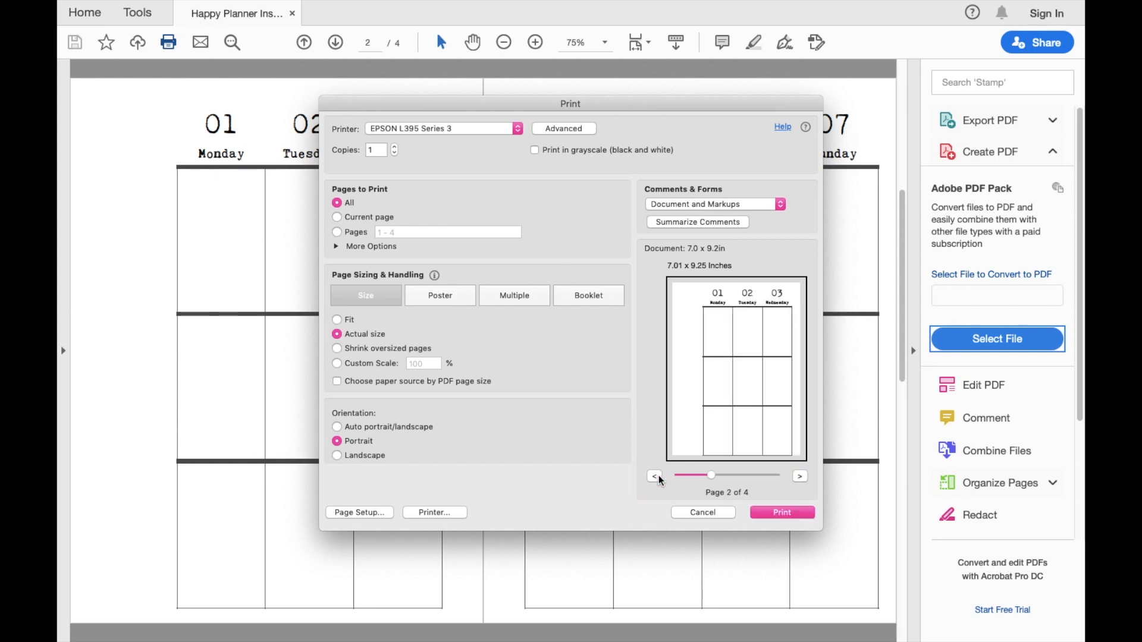
pyautogui.click(364, 249)
pyautogui.click(473, 276)
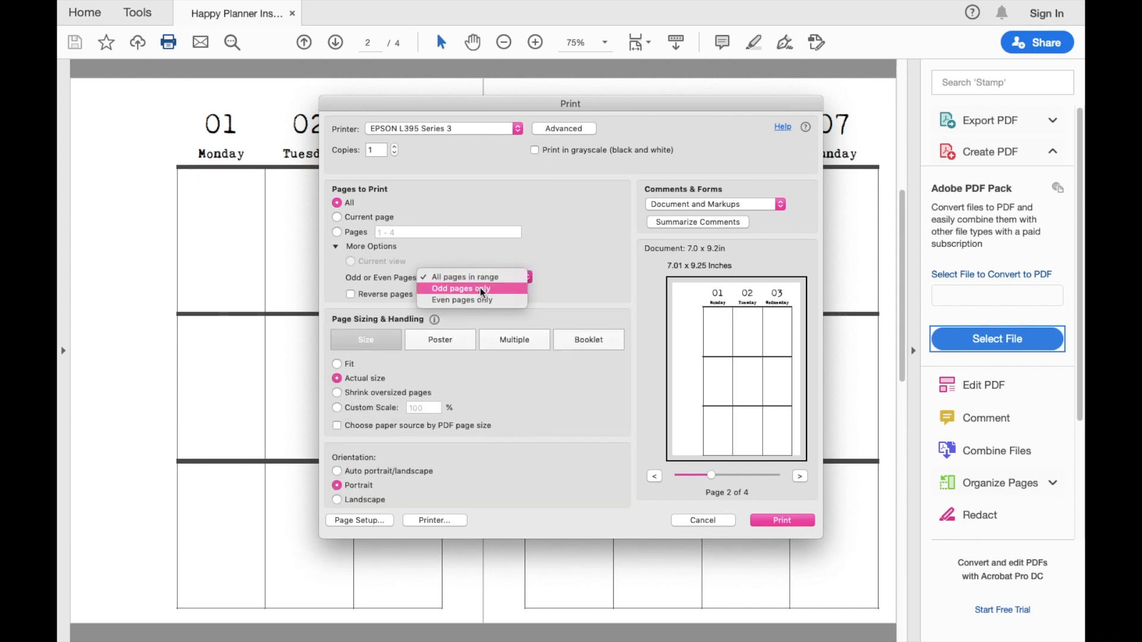
pyautogui.click(481, 289)
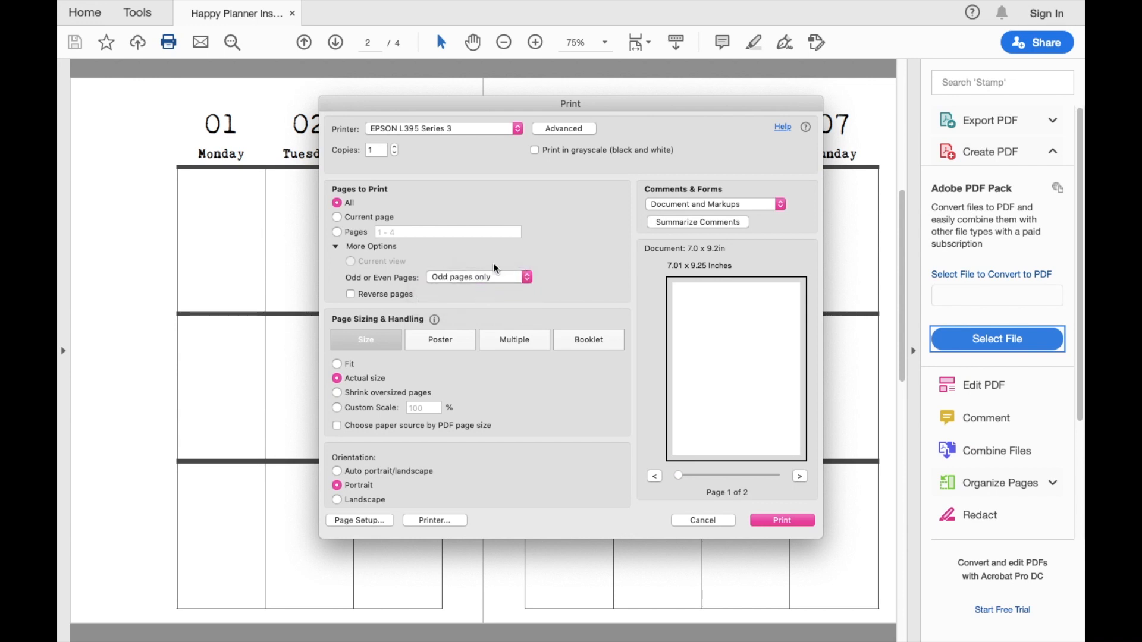
pyautogui.click(800, 476)
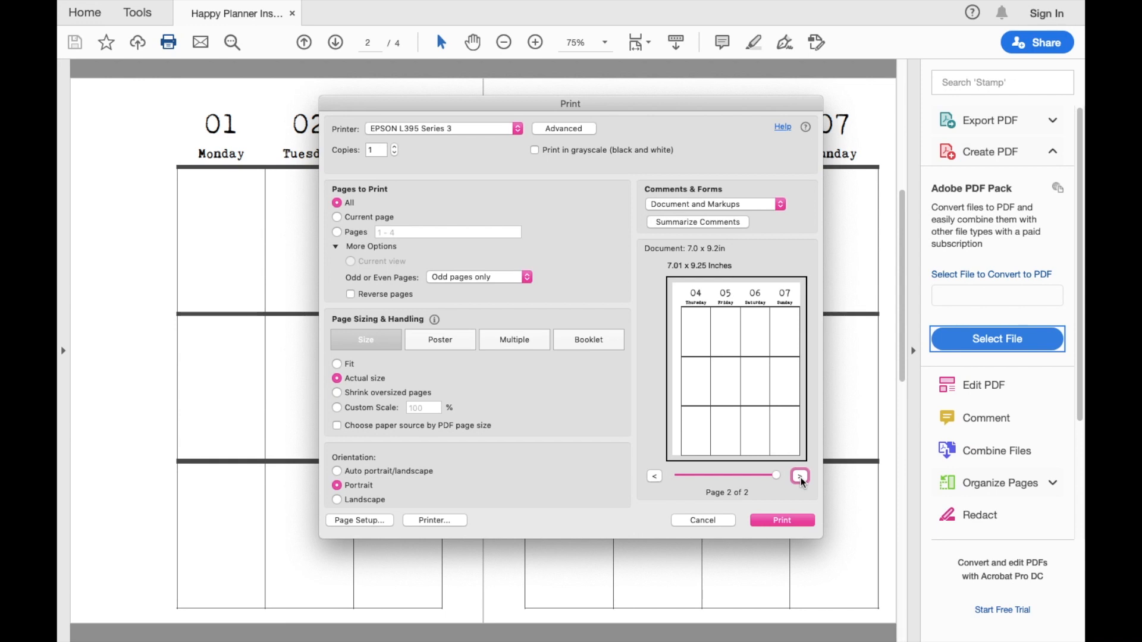
pyautogui.click(795, 521)
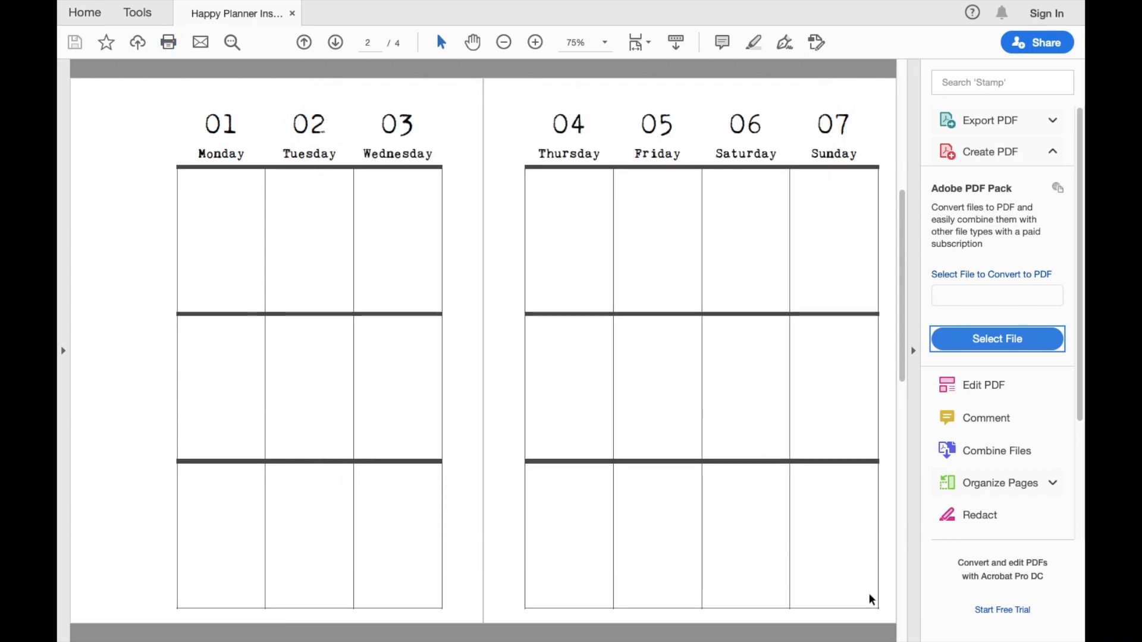